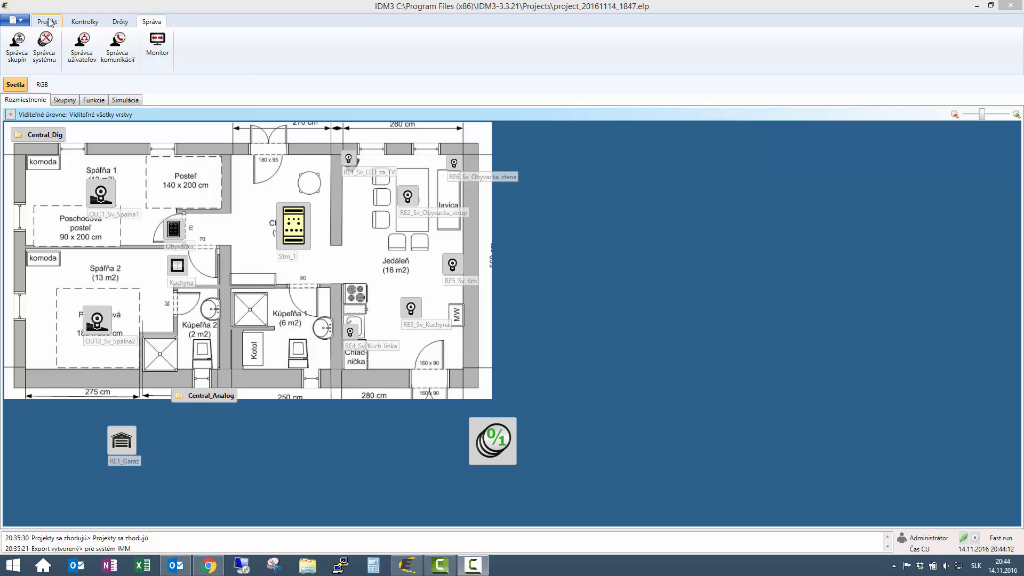
- Add a floor named 'Kurenie' that uses the apartment floor-plan image as its background
click(49, 21)
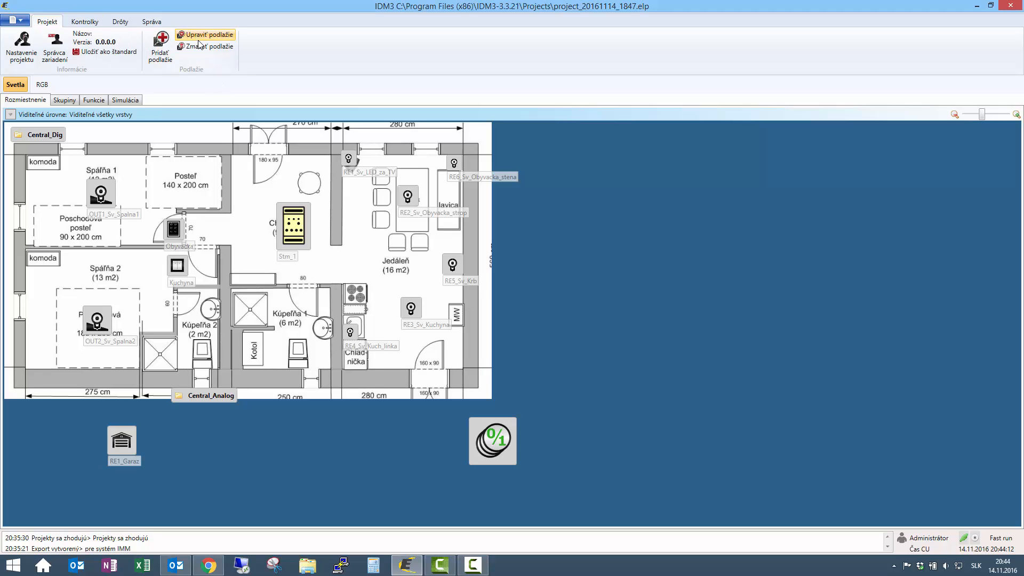
click(161, 47)
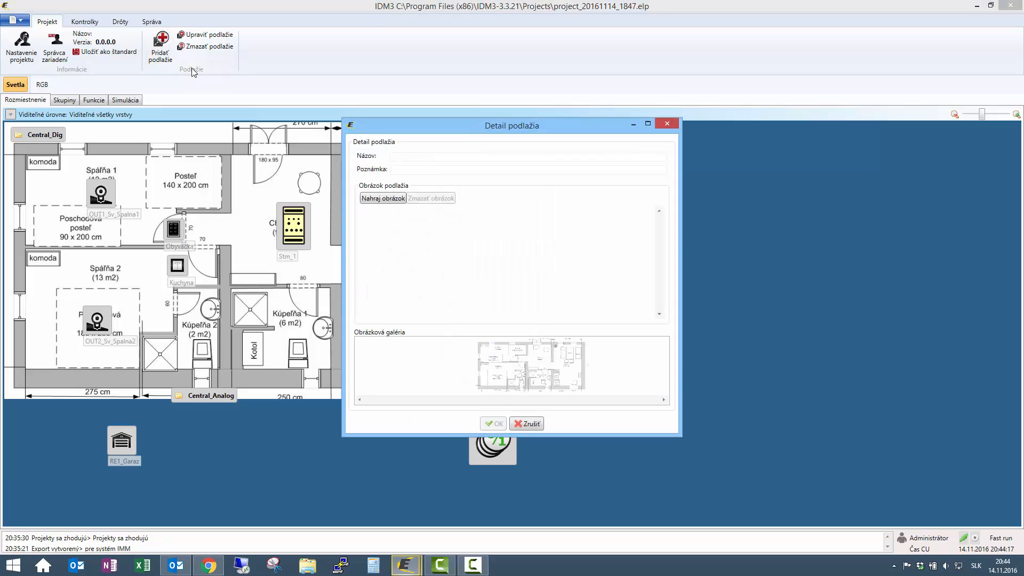
click(410, 155)
text(Kurenie)
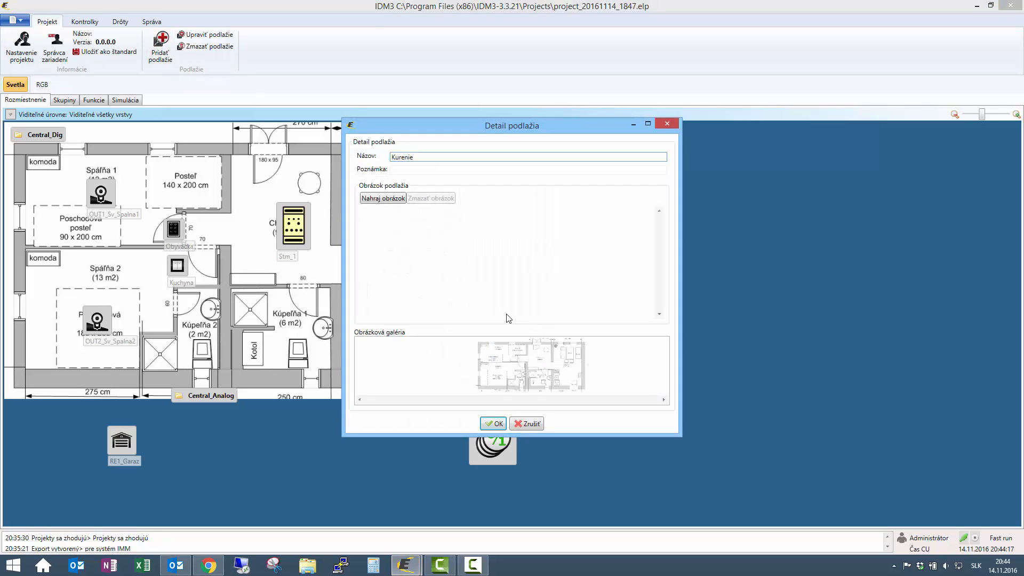
click(518, 374)
click(494, 424)
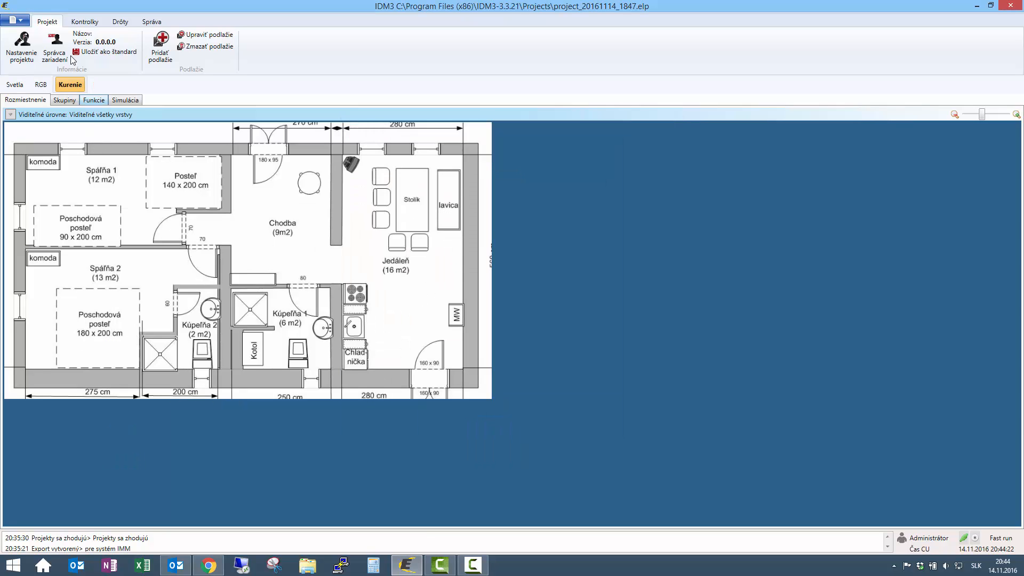
- Open the device manager and select relay output RE1 under the SA3-06M module
click(57, 53)
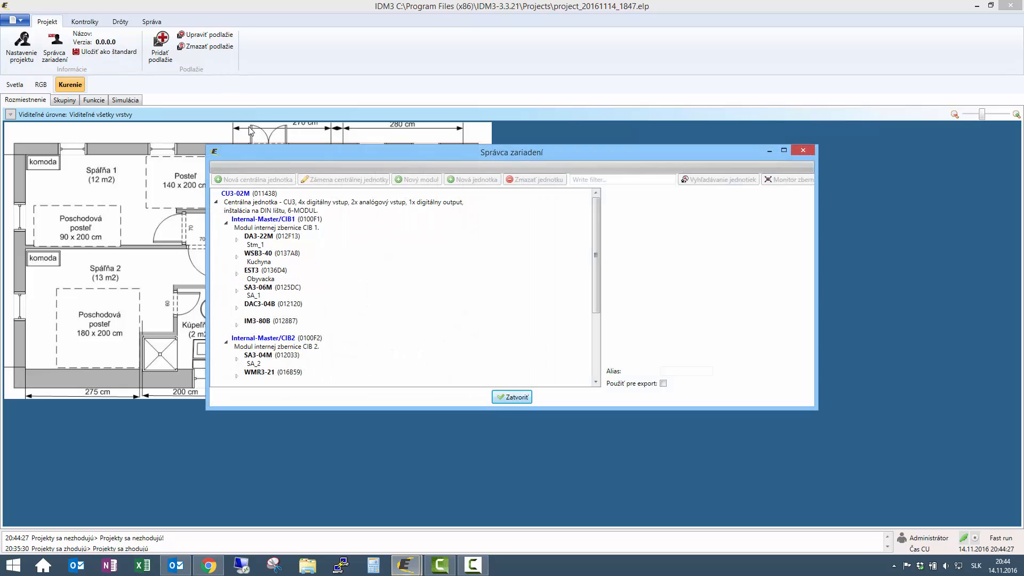
scroll(294, 268, down, 5)
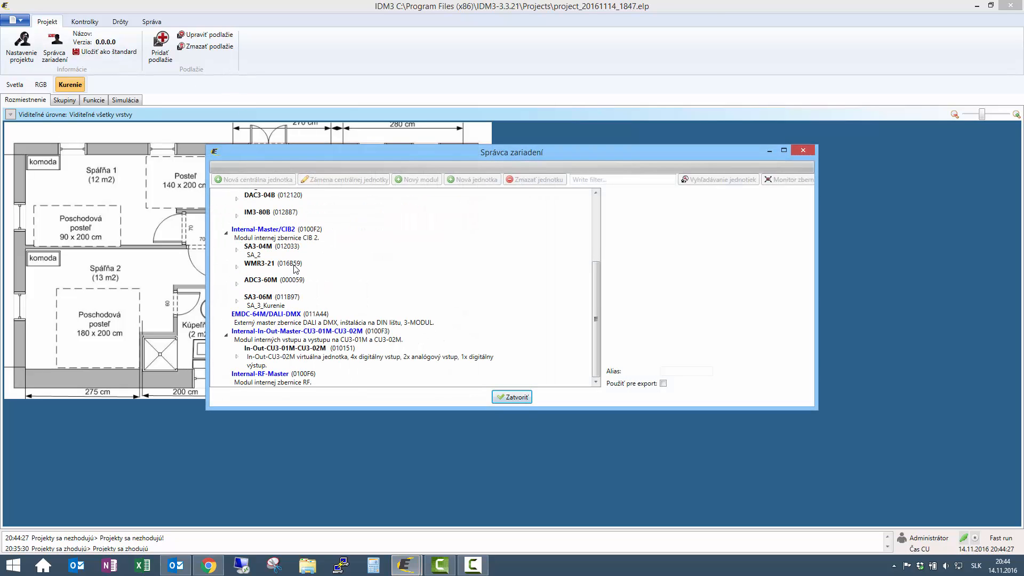
click(237, 301)
click(261, 297)
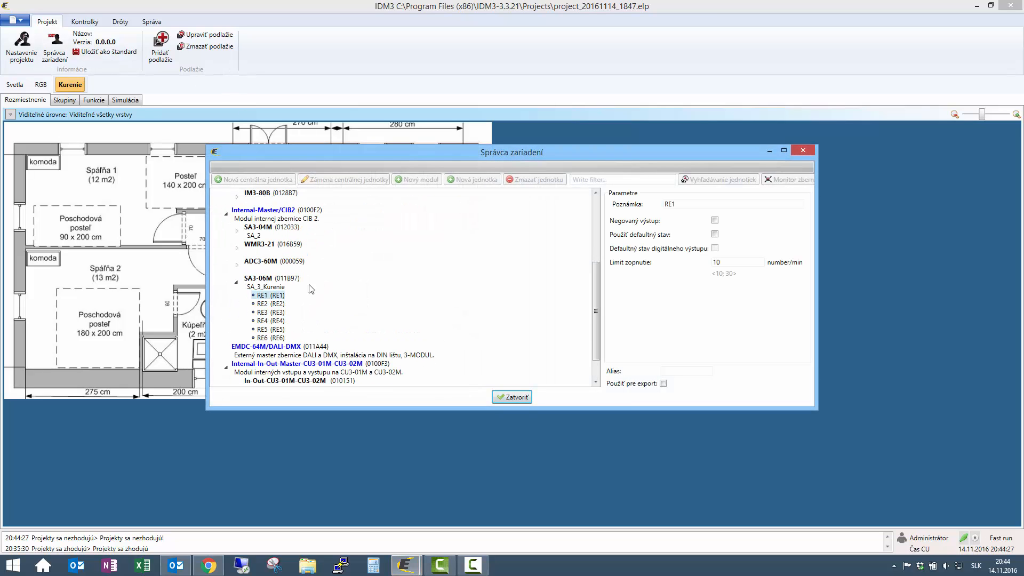
- Set RE1's note and alias to 'RE1_Kur_Spalna1' and enable it for export
click(680, 203)
text(_)
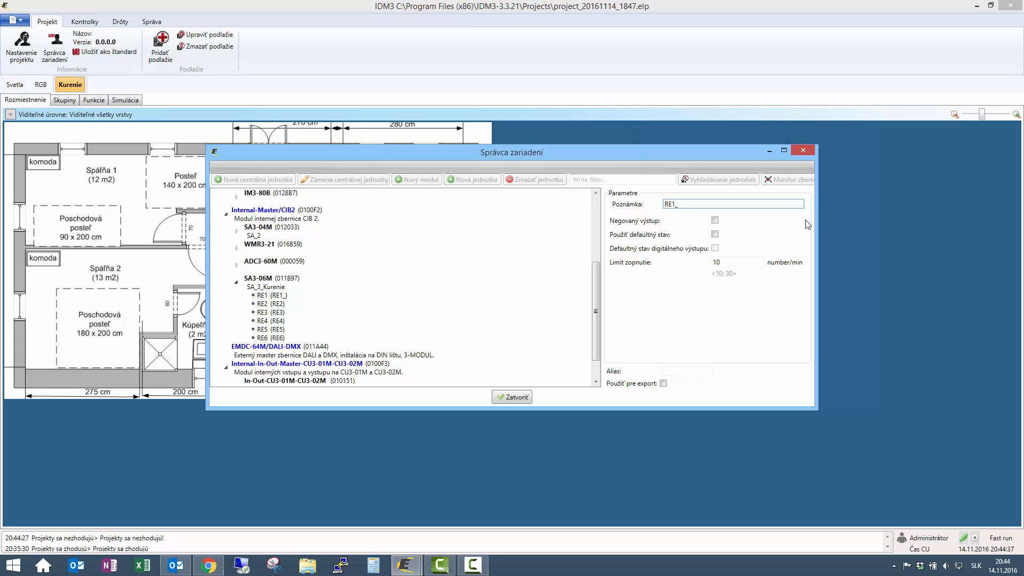
text(Sp)
text(alna)
text(1)
text(Ku)
text(r_)
drag(734, 204, 612, 198)
key(ctrl+c)
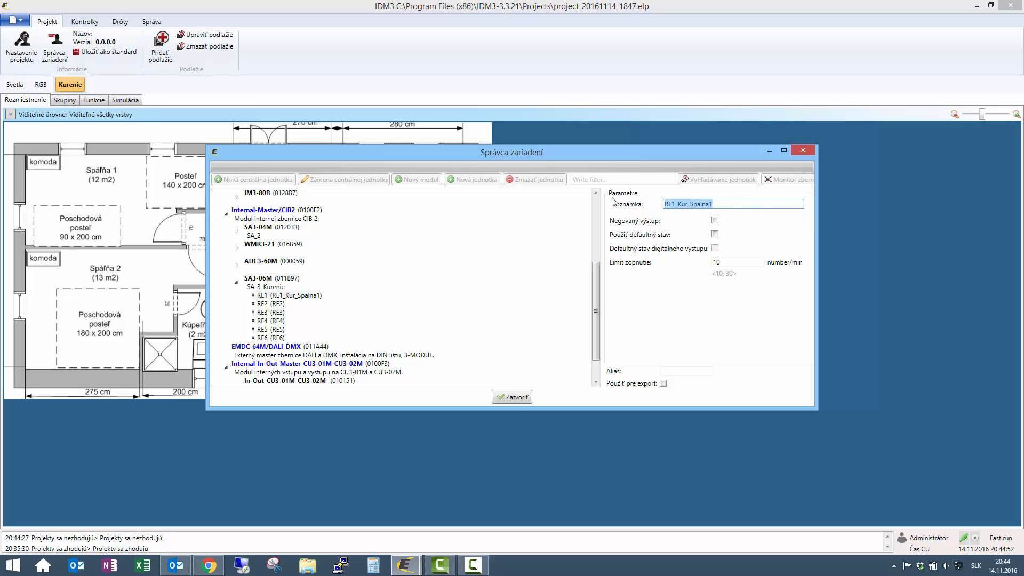
click(684, 371)
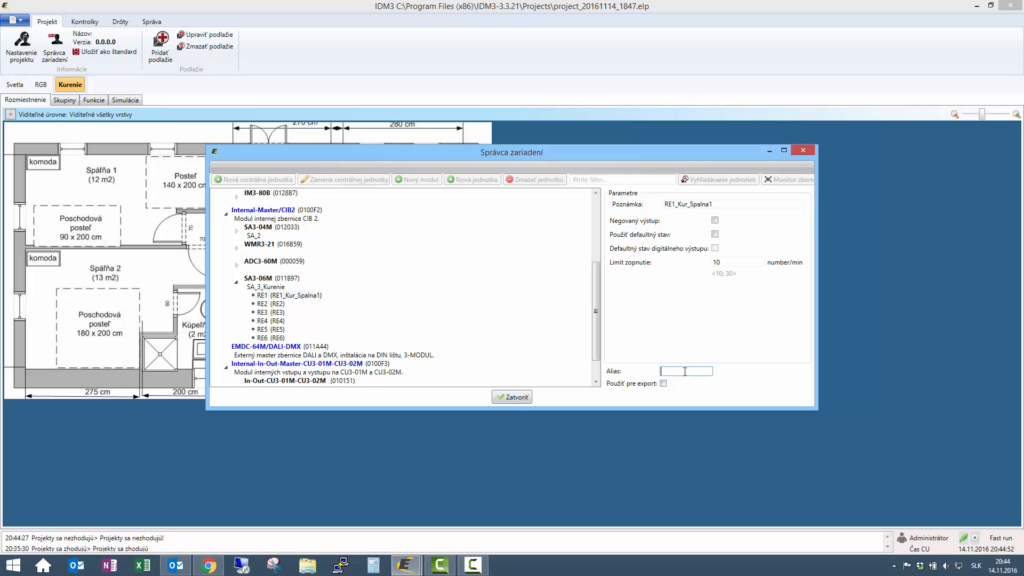
key(ctrl+v)
click(662, 383)
scroll(333, 331, up, 5)
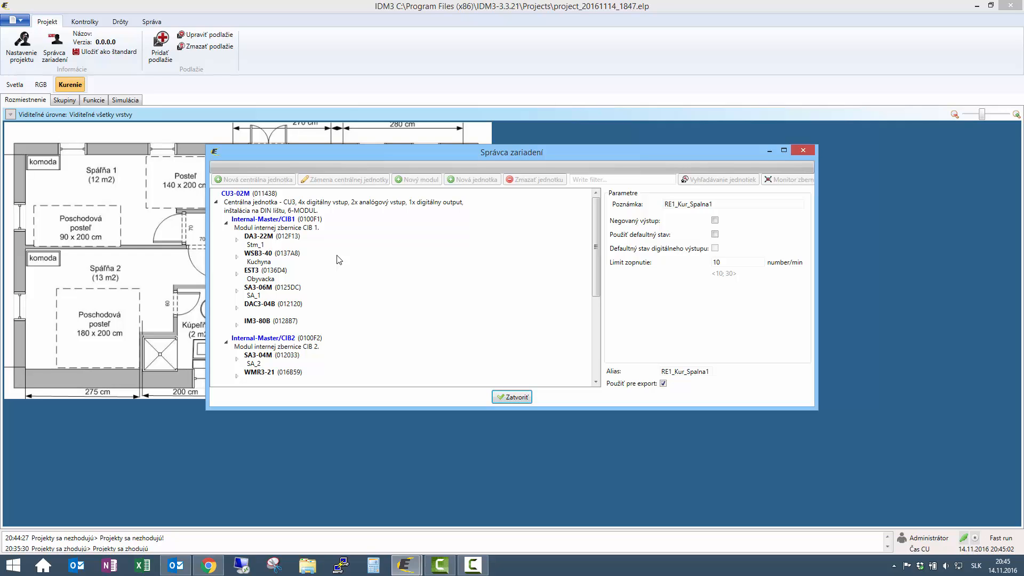
- Select the WSB3-40 Inter-Therm input and set its note and alias to 'Therm_Spalna_1'
click(237, 257)
scroll(313, 272, up, 4)
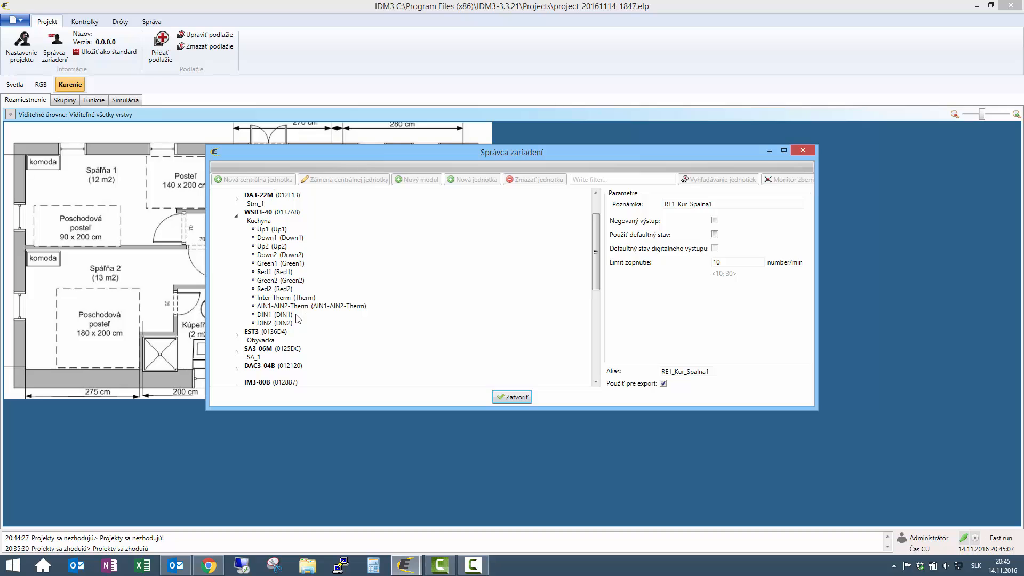
click(289, 298)
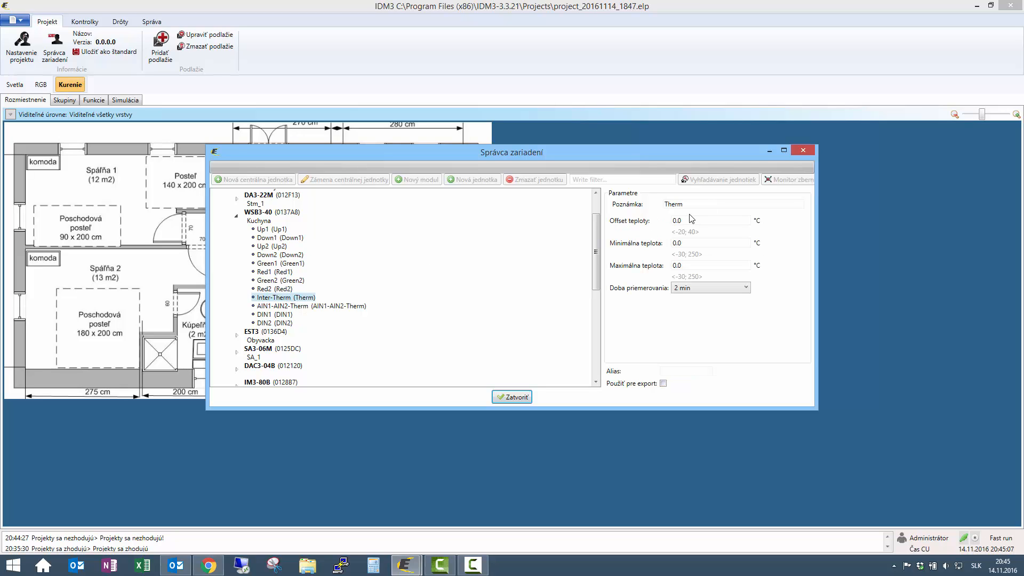
click(701, 205)
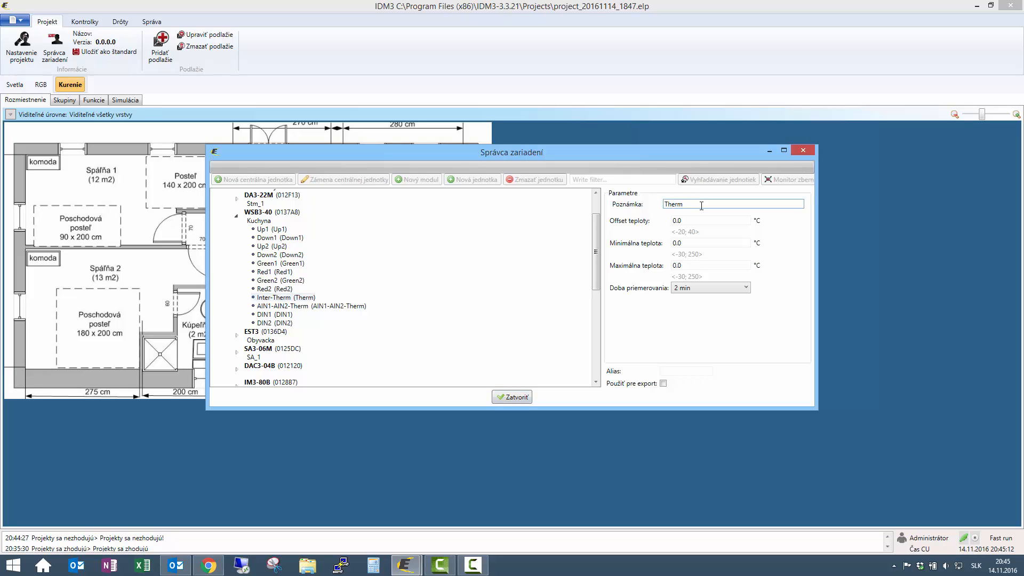
text(_Spalna_1)
drag(721, 203, 634, 207)
key(ctrl+c)
click(688, 371)
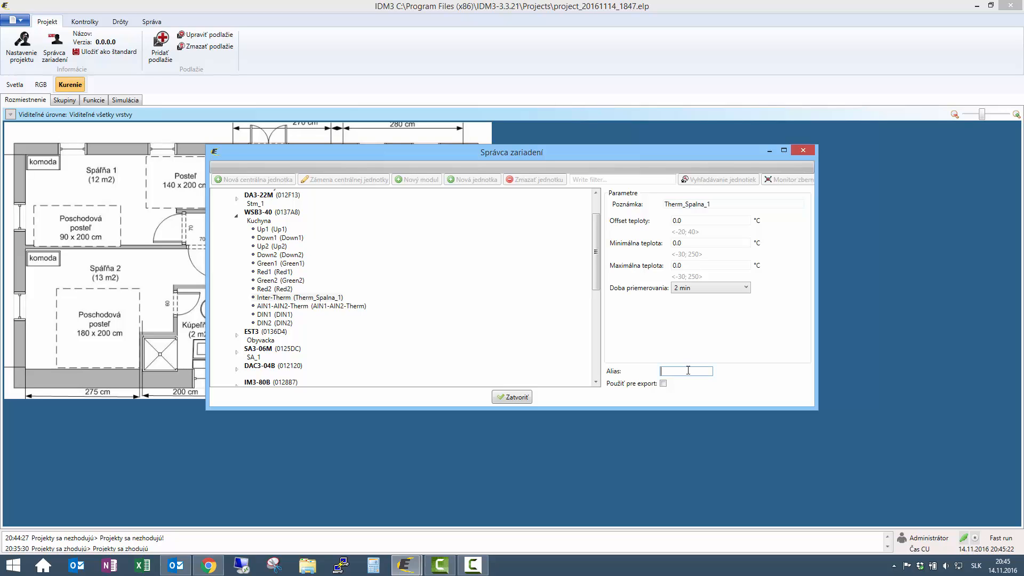
key(ctrl+v)
- Set the thermometer's averaging time to 0,5 min, then inspect the AIN1-AIN2-Therm input
click(719, 292)
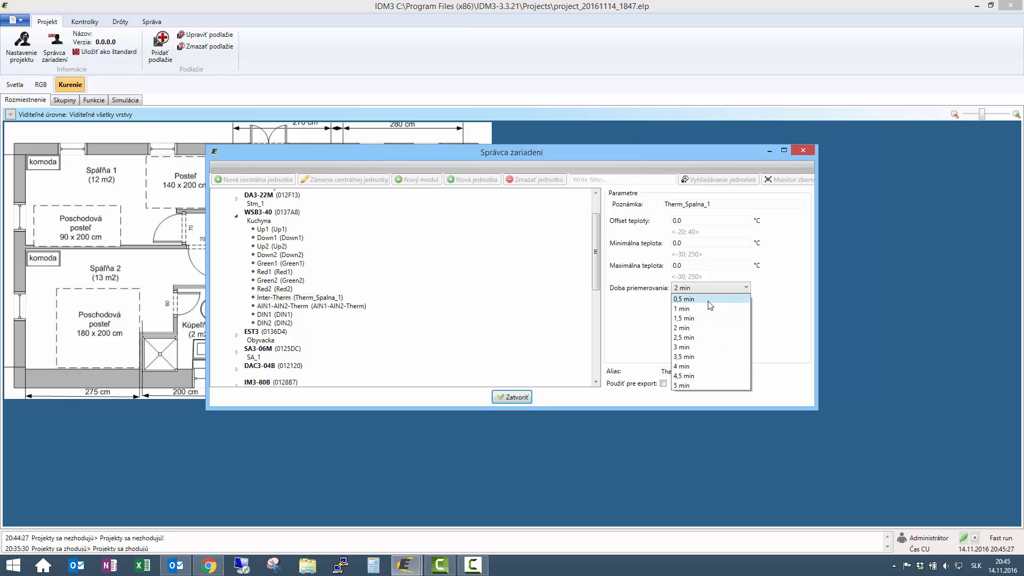
click(709, 303)
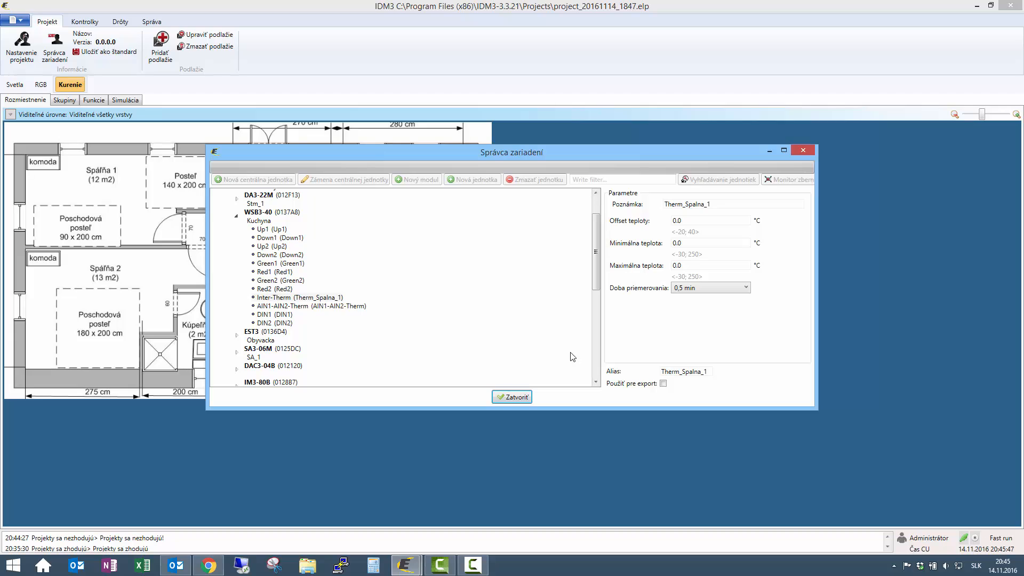
click(723, 289)
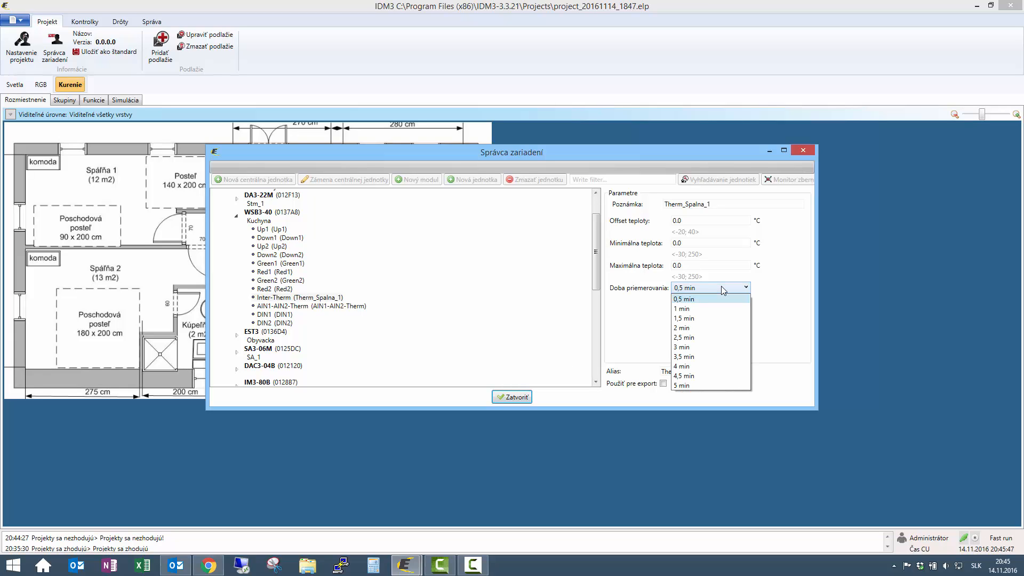
click(723, 289)
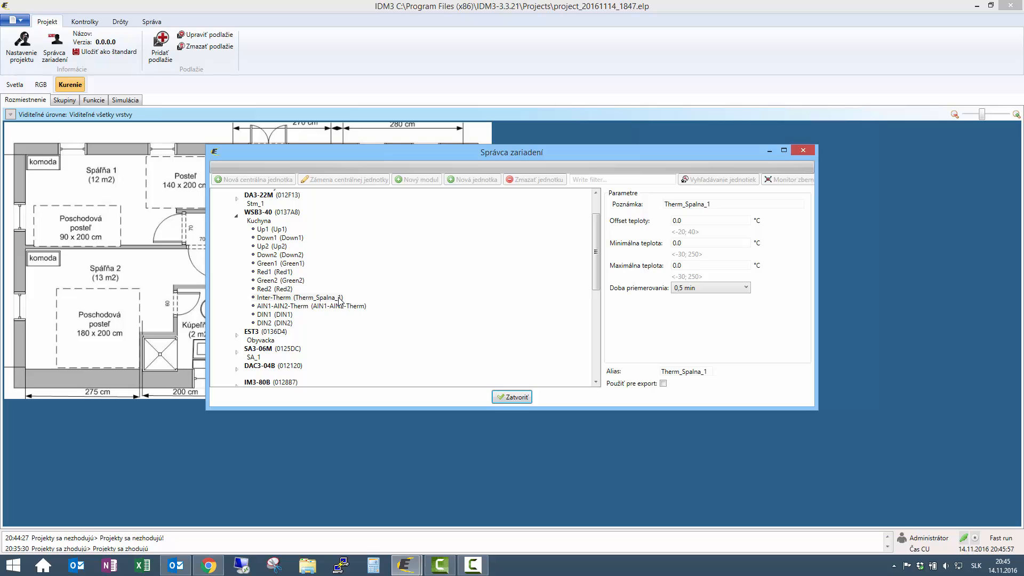
scroll(323, 297, down, 1)
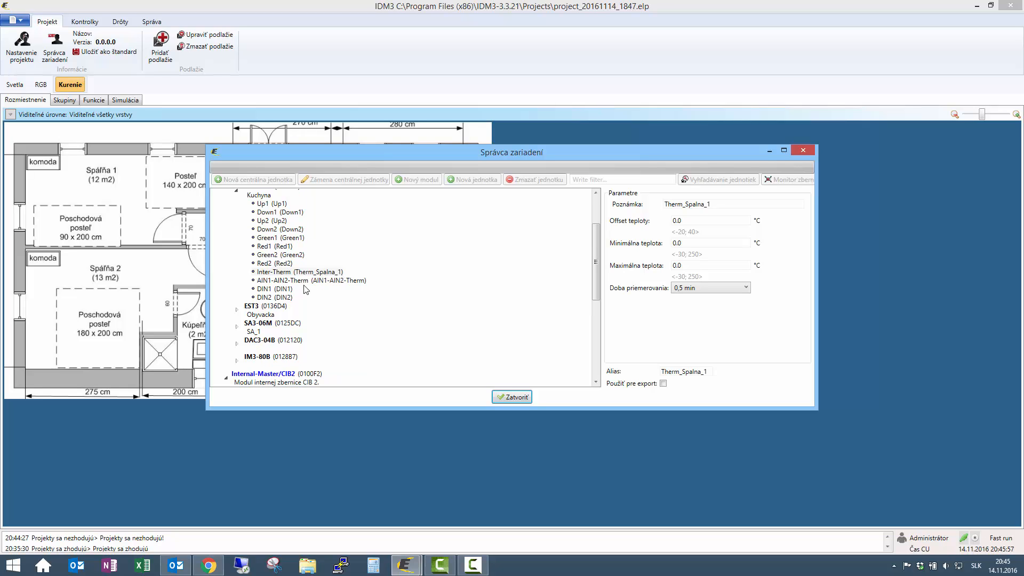
click(305, 284)
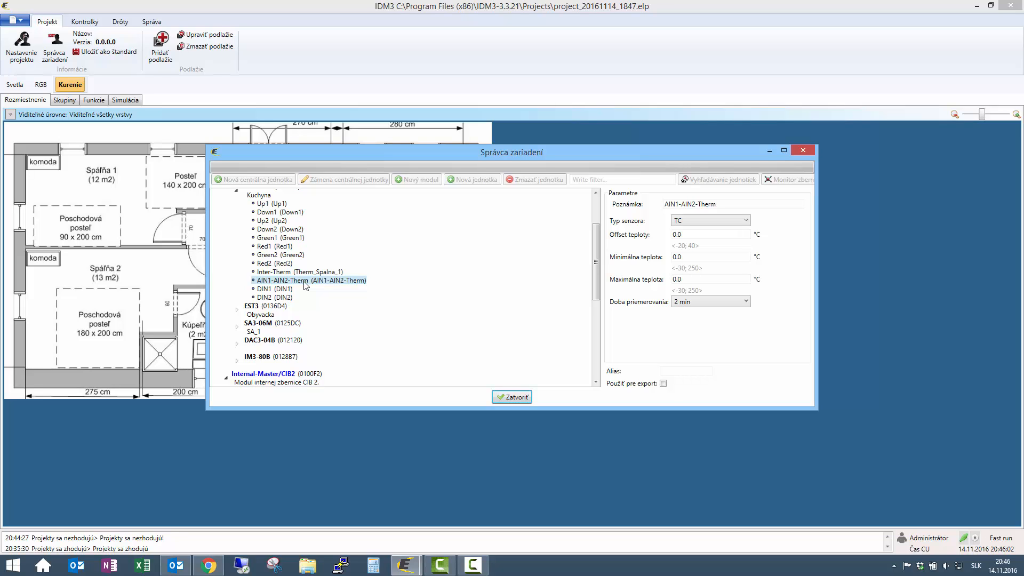
- Name the DA3-22M TIN input 'Therm_Podlaha_Spalna1' as note and exported alias
scroll(253, 333, up, 3)
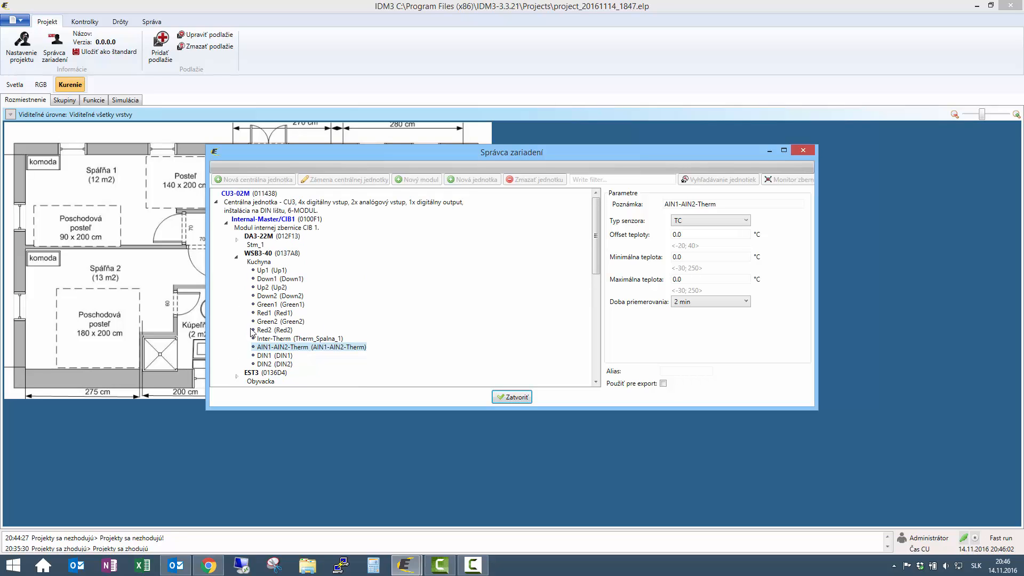
click(236, 240)
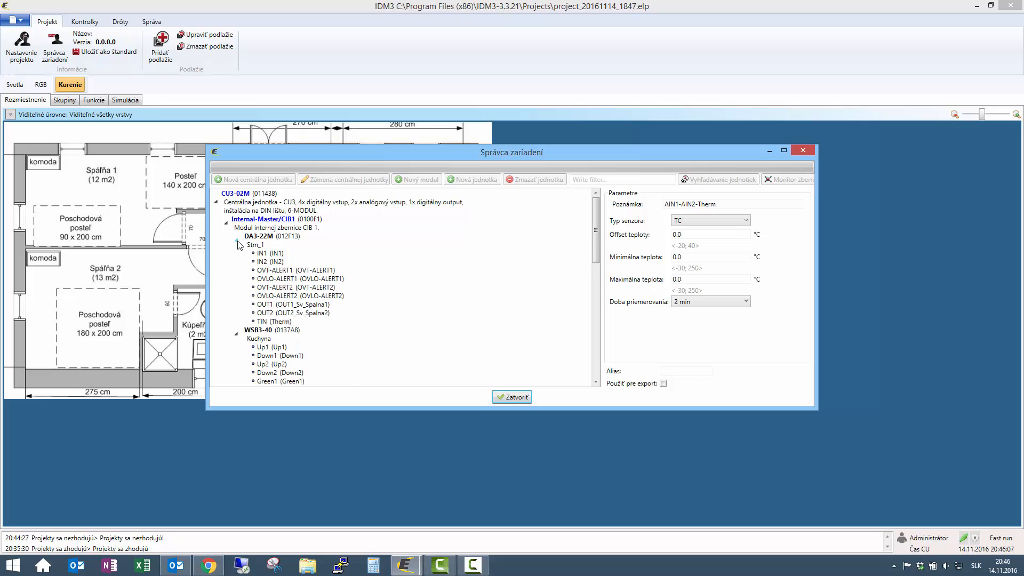
click(279, 323)
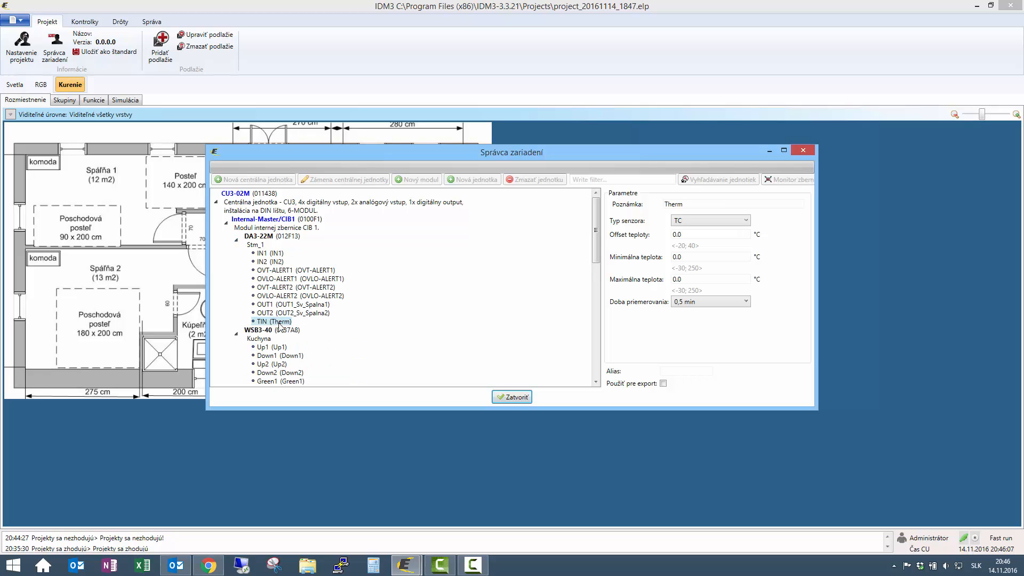
click(739, 203)
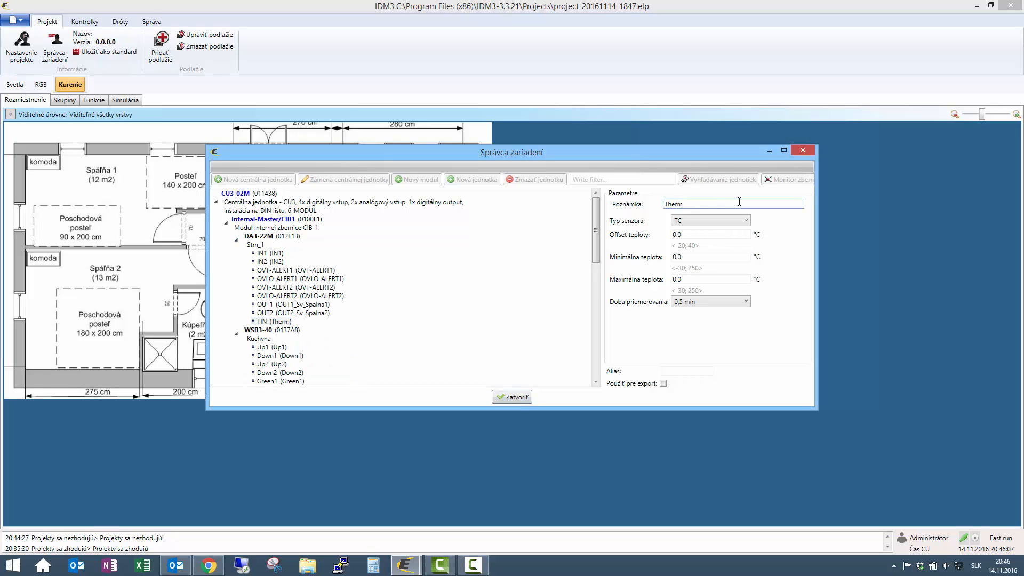
text(_Podlaha_Spalna1)
key(ctrl+a)
key(ctrl+c)
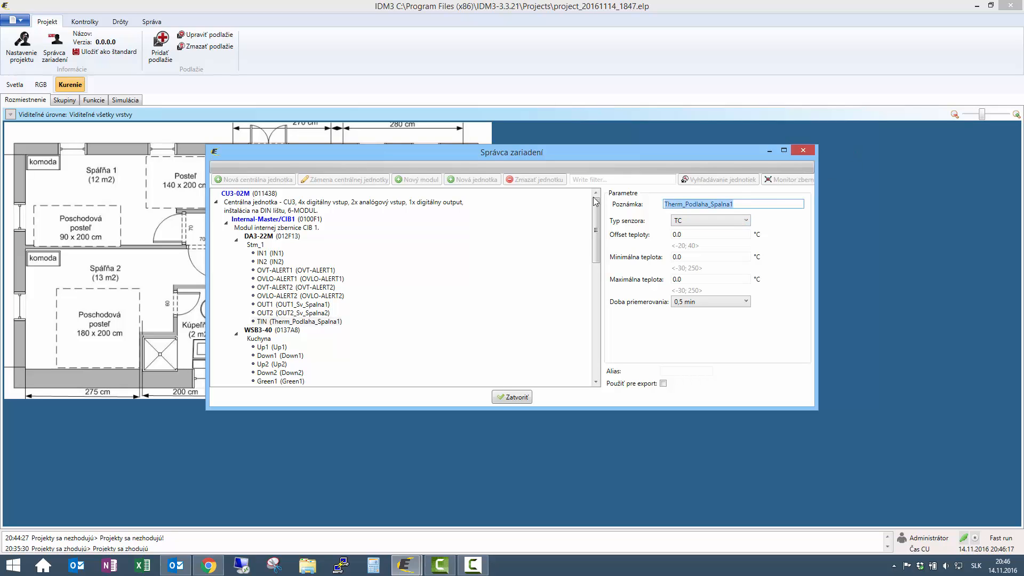
click(693, 371)
key(ctrl+v)
click(664, 383)
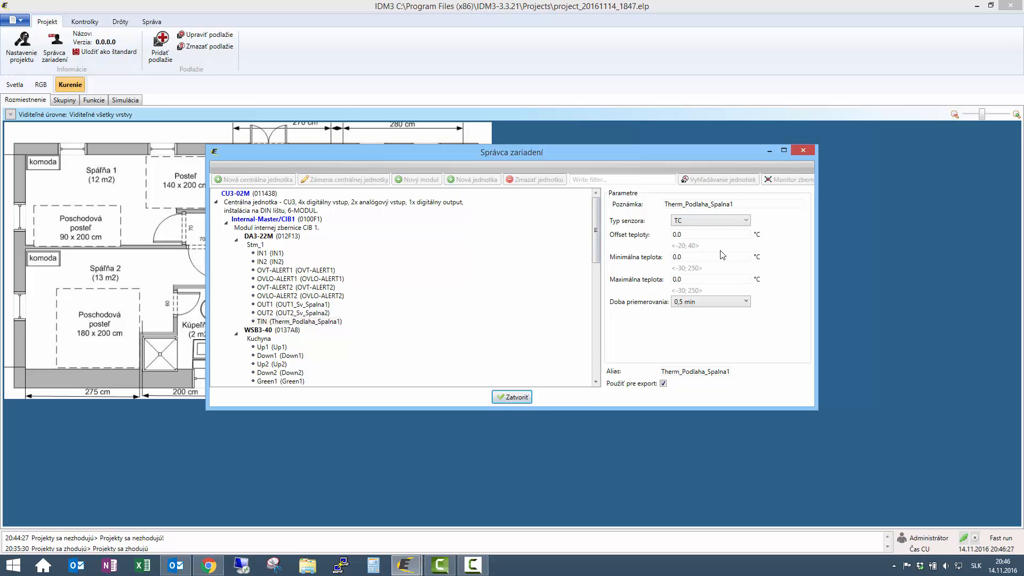
- Set the TIN sensor's maximum temperature to 28 °C and close the device manager
scroll(589, 272, down, 6)
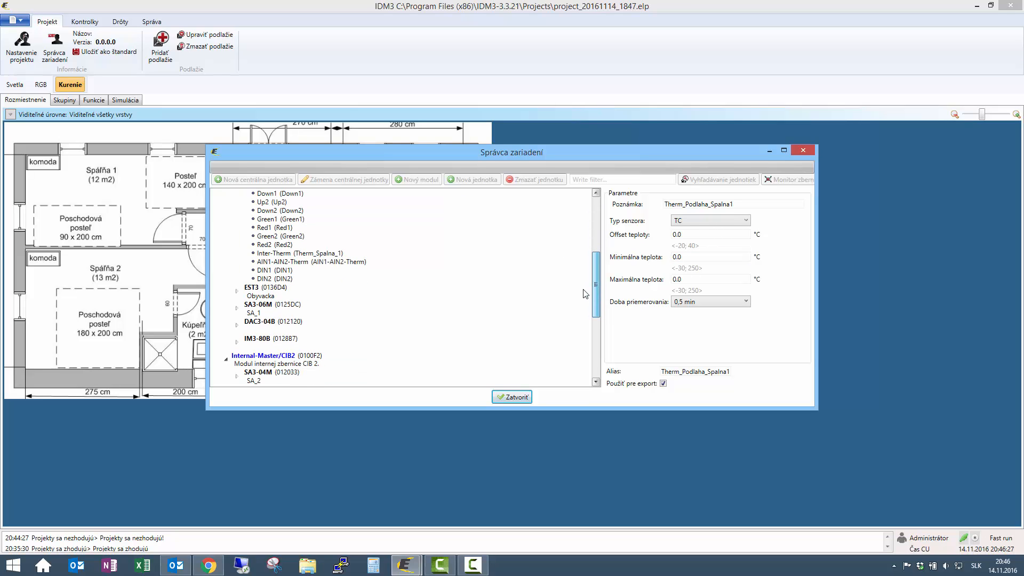
scroll(585, 293, up, 6)
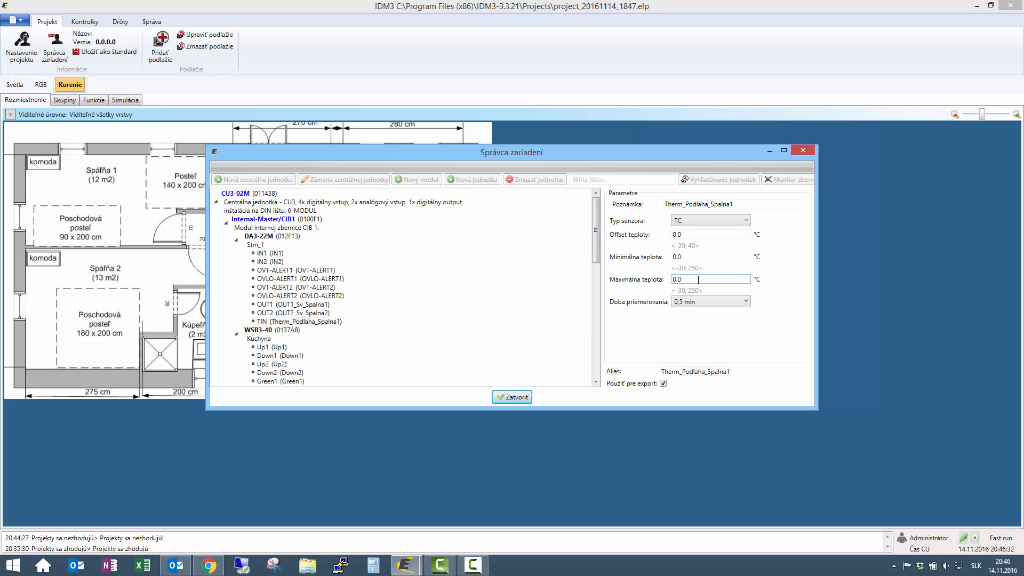
key(BackSpace)
key(BackSpace)
key(BackSpace)
text(28)
click(512, 397)
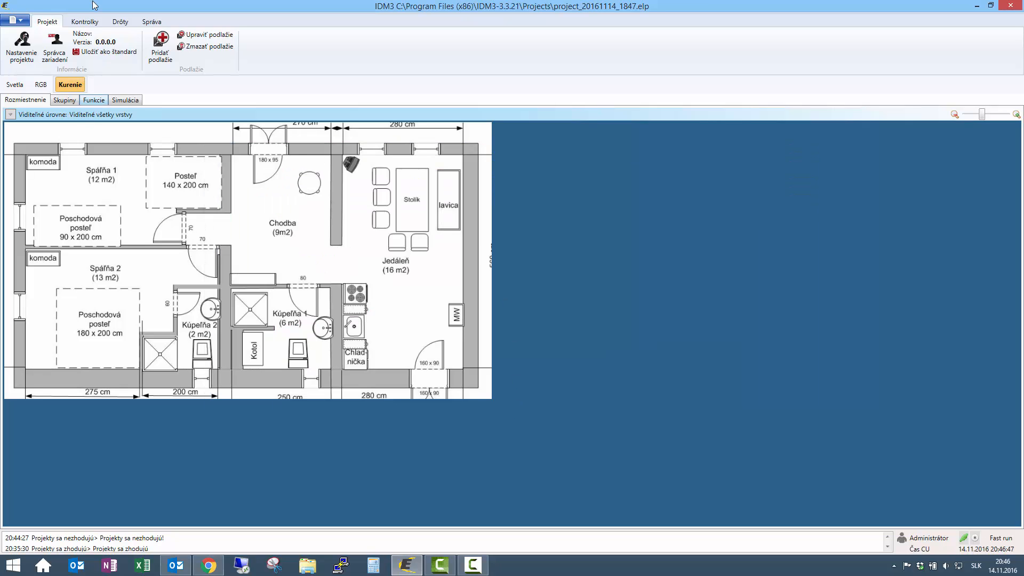
- Place a 30×30 thermometer linked to Therm_Spalna_1 by the bed in Spálňa 1
click(85, 21)
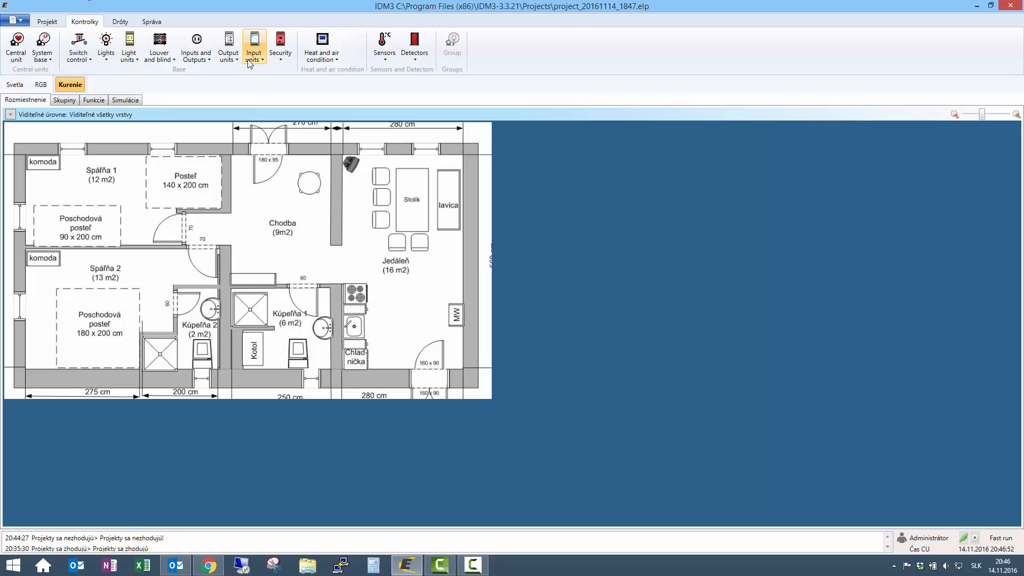
click(390, 56)
click(405, 87)
drag(86, 195, 118, 189)
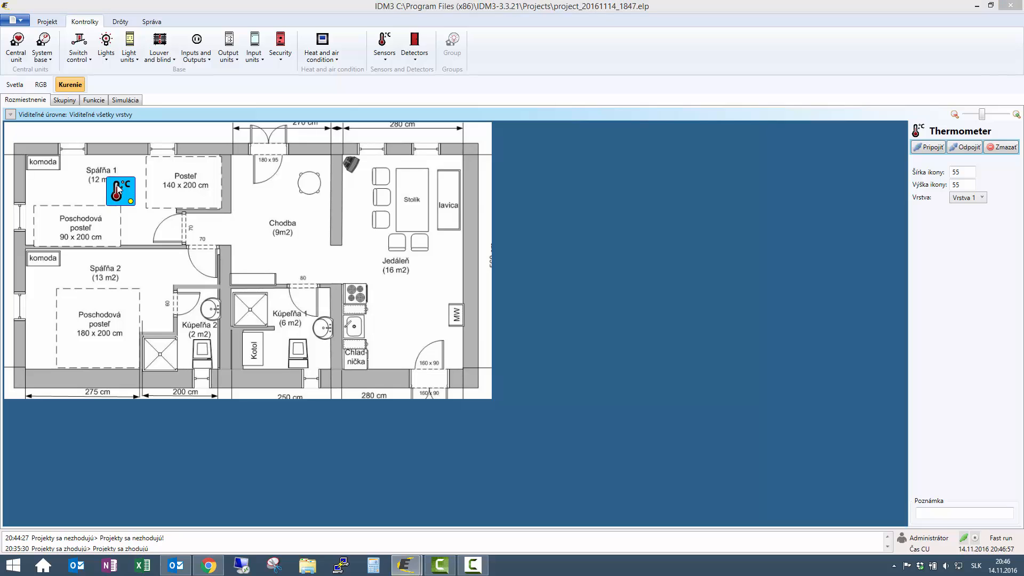
double_click(118, 189)
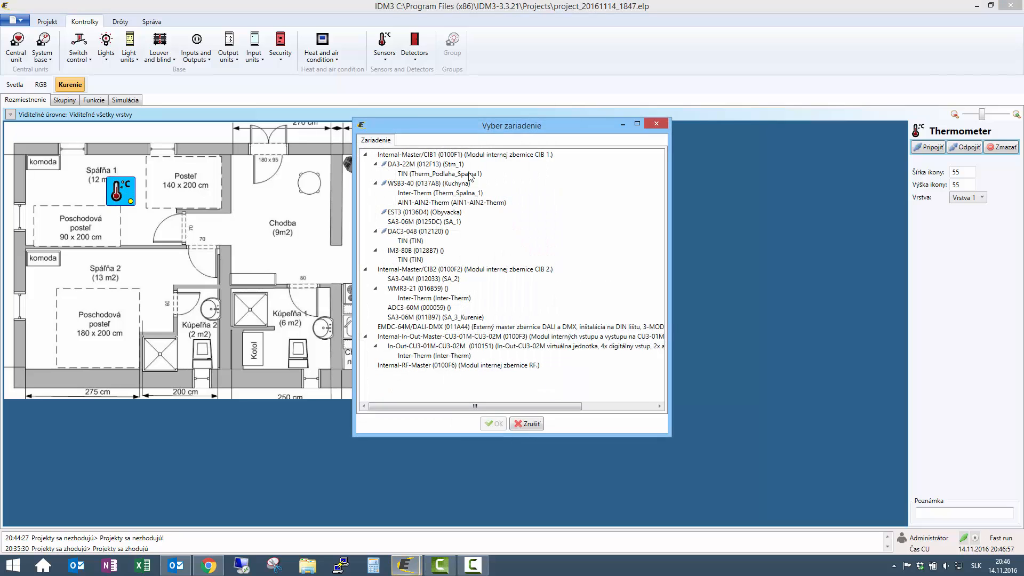
click(438, 193)
click(492, 421)
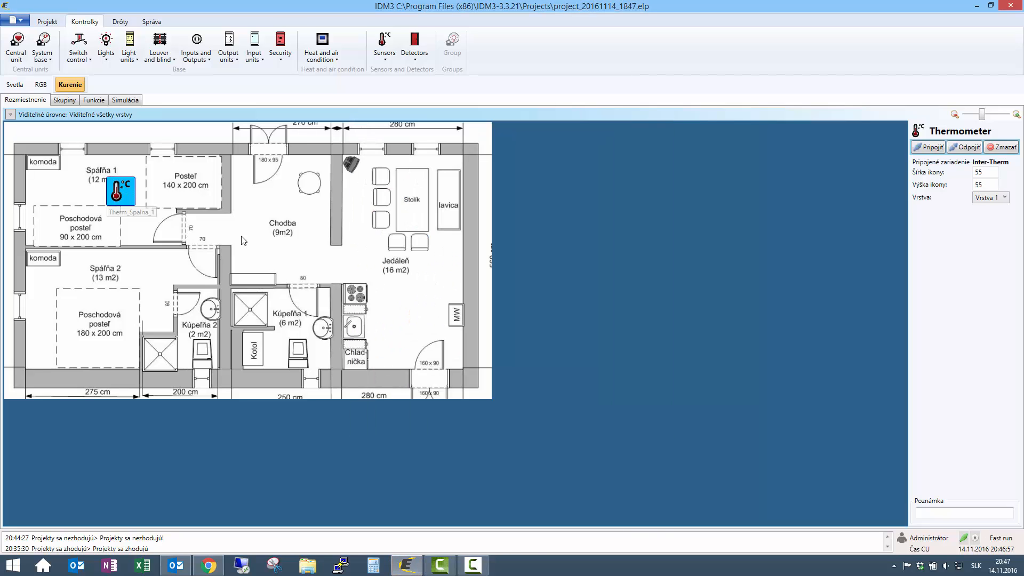
drag(128, 203, 176, 177)
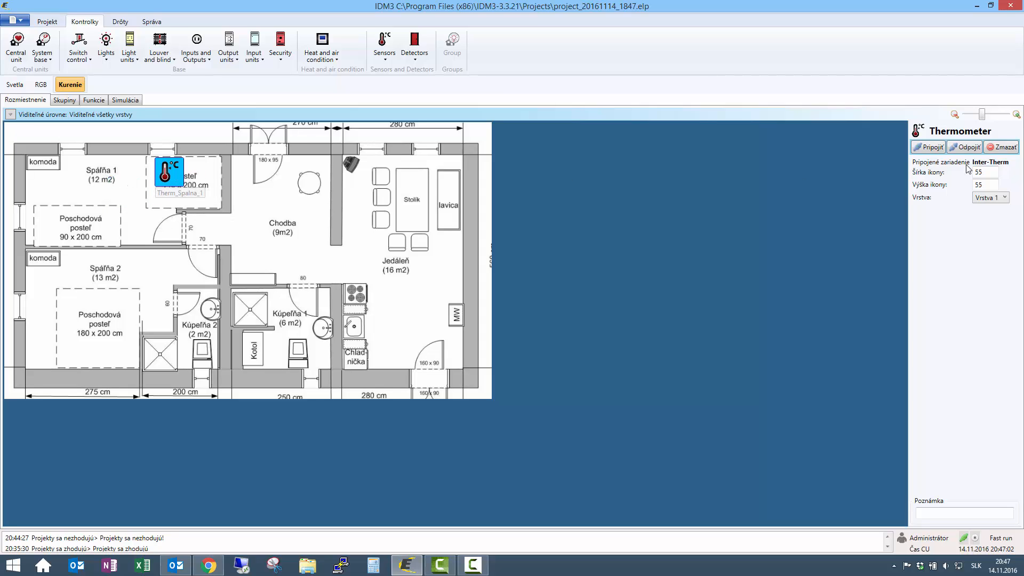
drag(987, 172, 920, 171)
text(30)
key(Tab)
text(30)
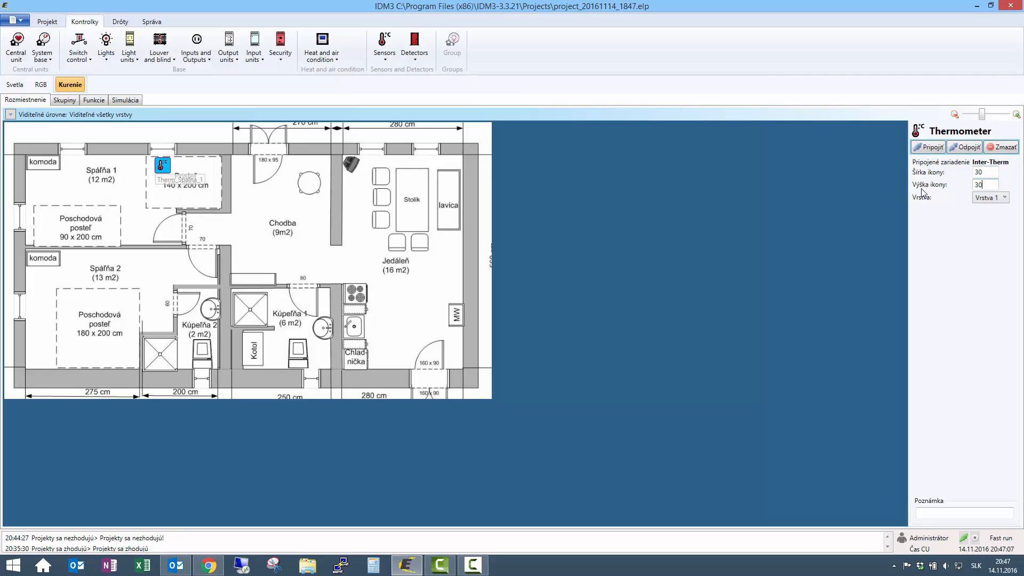
click(176, 184)
drag(176, 183, 197, 209)
- Place a second 30×30 thermometer linked to floor sensor Therm_Podlaha_Spalna1 in Spálňa 1
click(384, 46)
click(401, 88)
drag(114, 188, 123, 213)
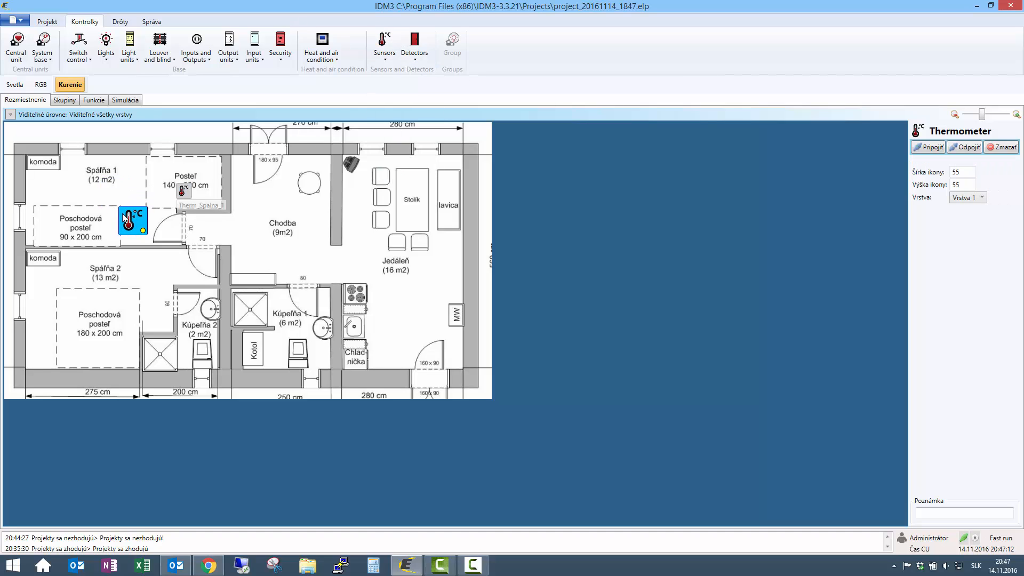
double_click(133, 214)
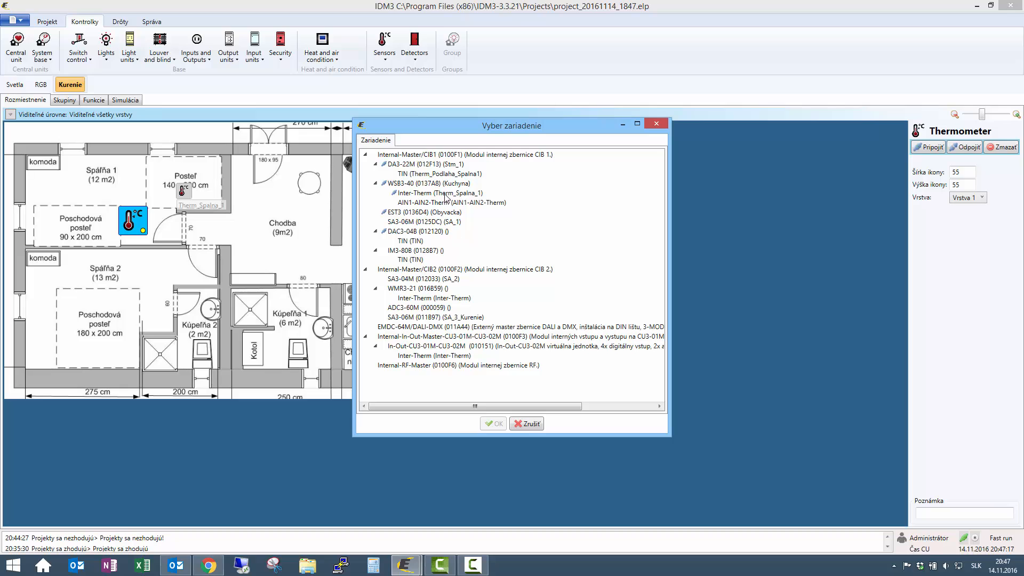
click(439, 174)
click(495, 424)
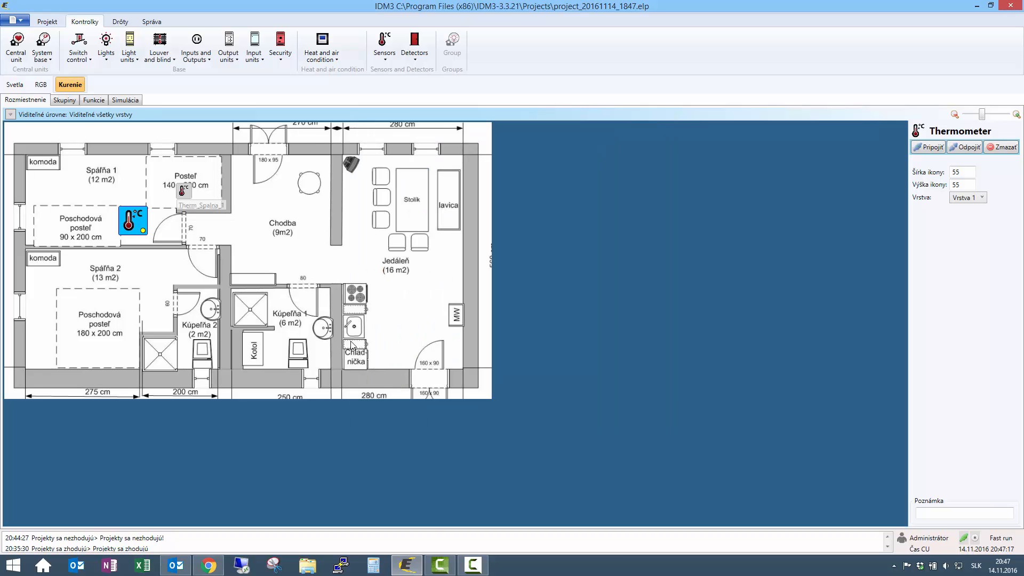
double_click(990, 172)
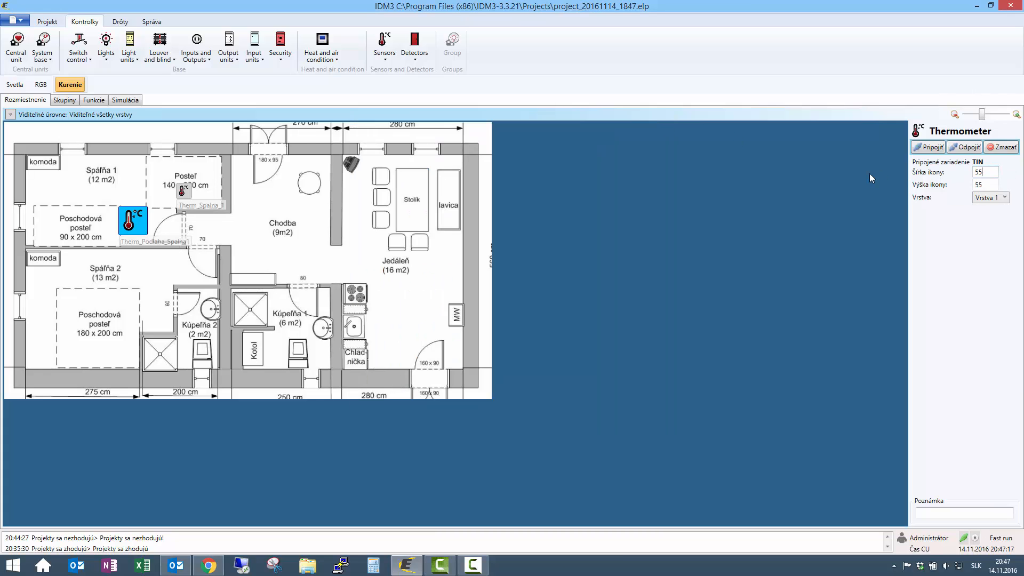
text(30)
key(Tab)
text(30)
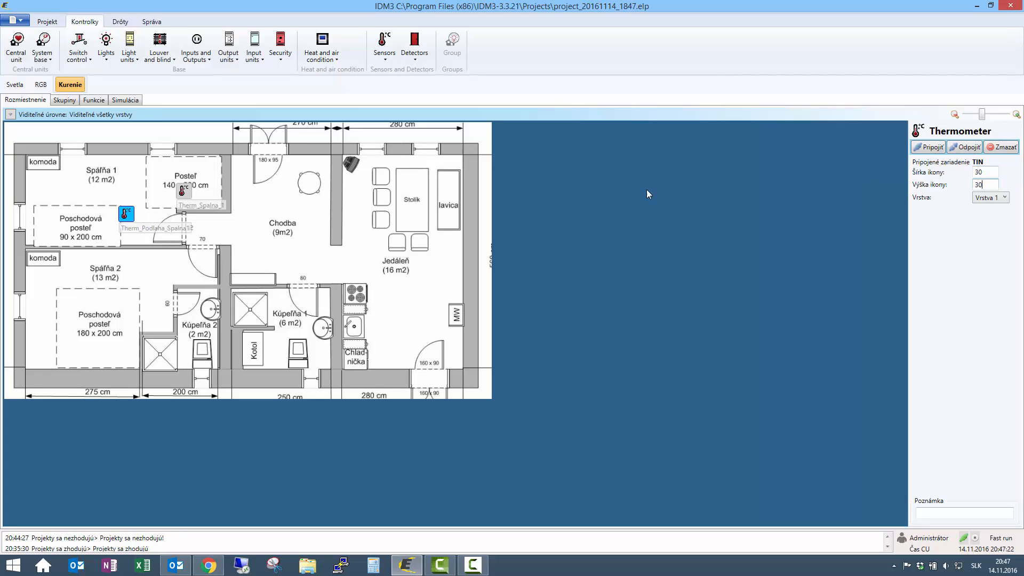
click(128, 214)
drag(168, 221, 175, 222)
- Place a thermo head in Spálňa 1 connected to relay RE1_Kur_Spalna1
click(336, 62)
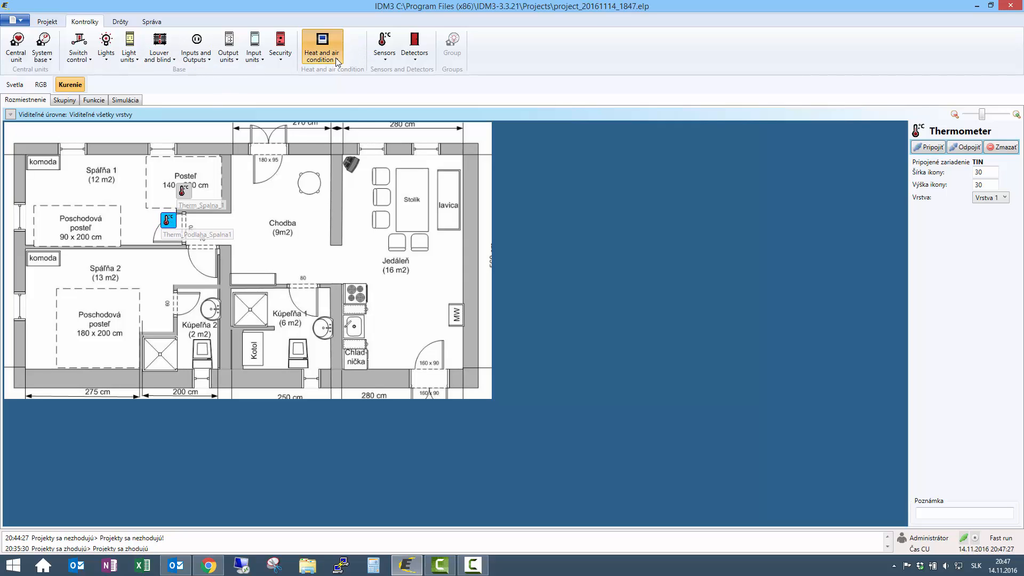
drag(206, 166, 99, 195)
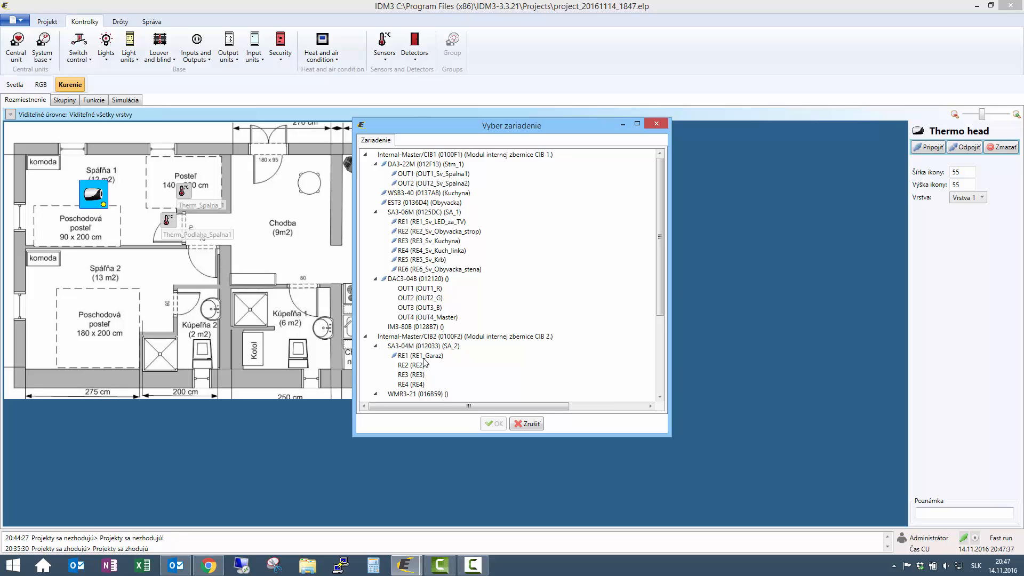
scroll(424, 361, down, 3)
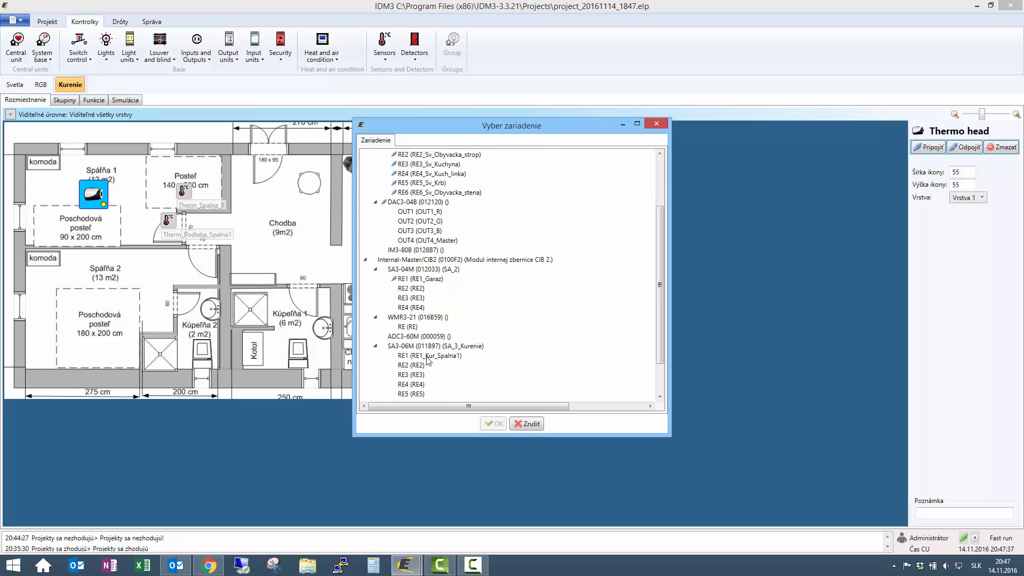
click(426, 356)
double_click(428, 356)
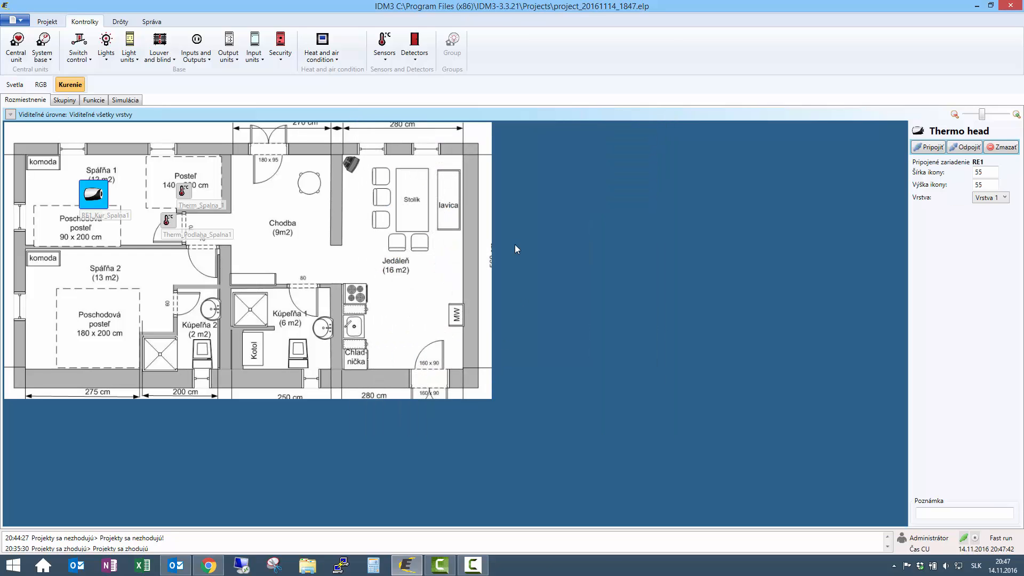
- Resize the thermo head icon to 30×30 and shift it left within Spálňa 1
drag(988, 172, 856, 172)
text(30)
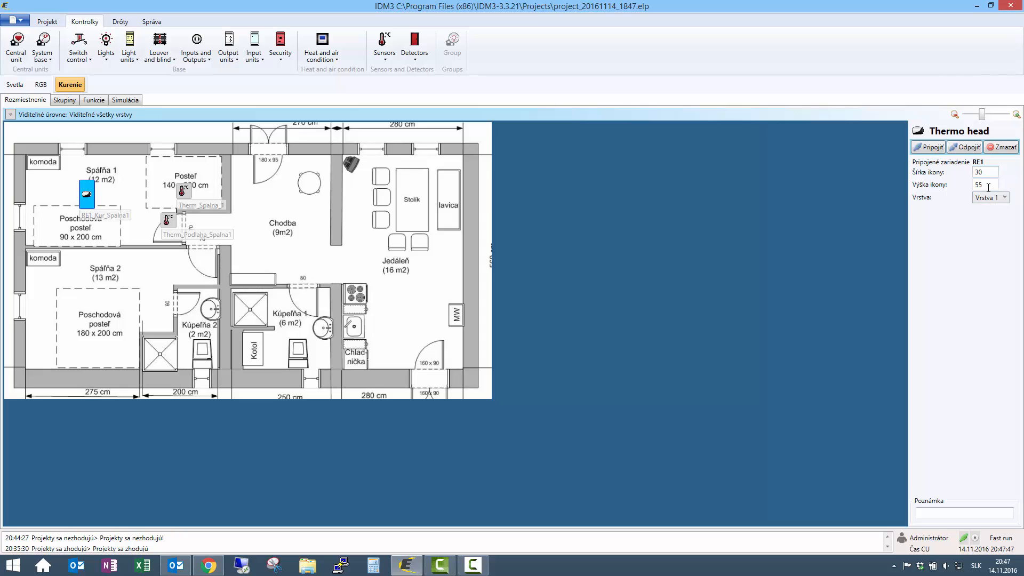
drag(990, 184, 909, 192)
text(30)
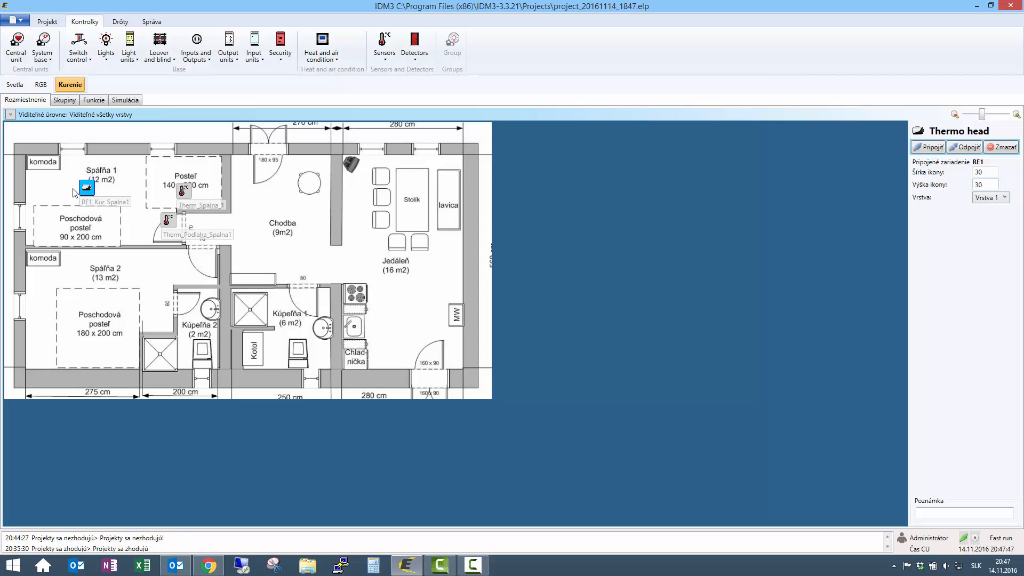
drag(86, 187, 50, 187)
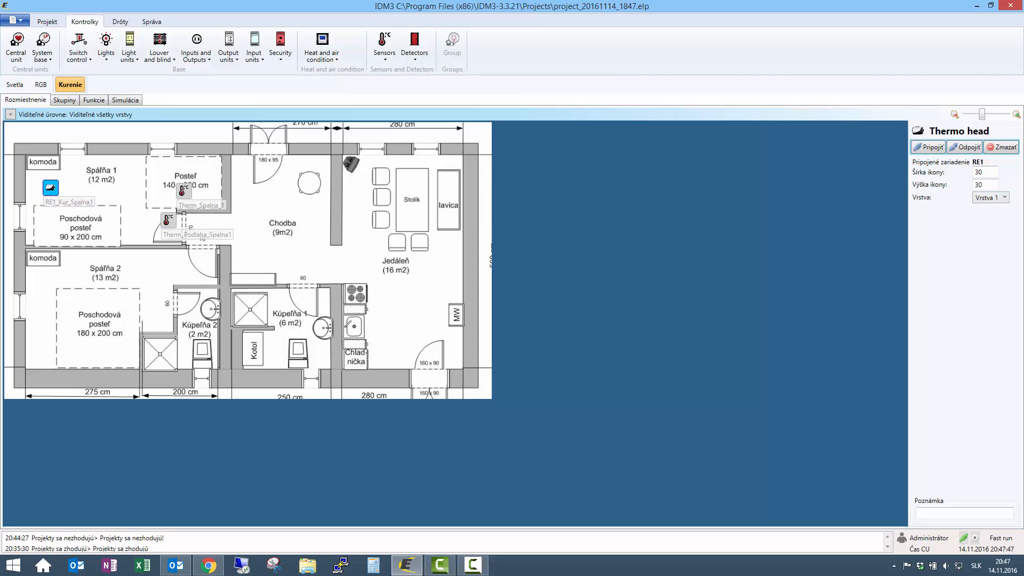
click(559, 172)
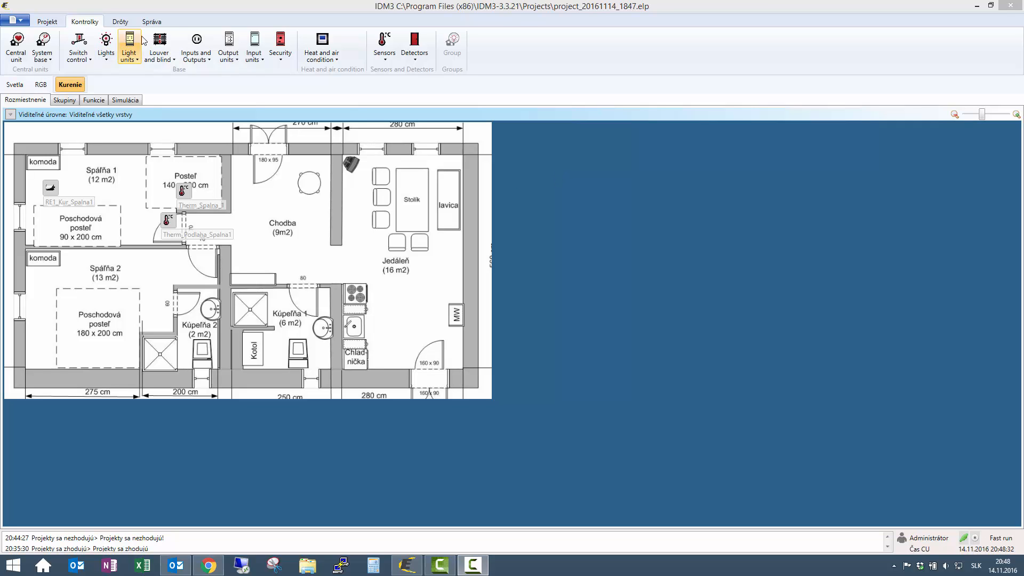
click(152, 21)
- Add a Kúrenie/Chladenie system program set to heating only, named Program_Spalna_1
click(42, 45)
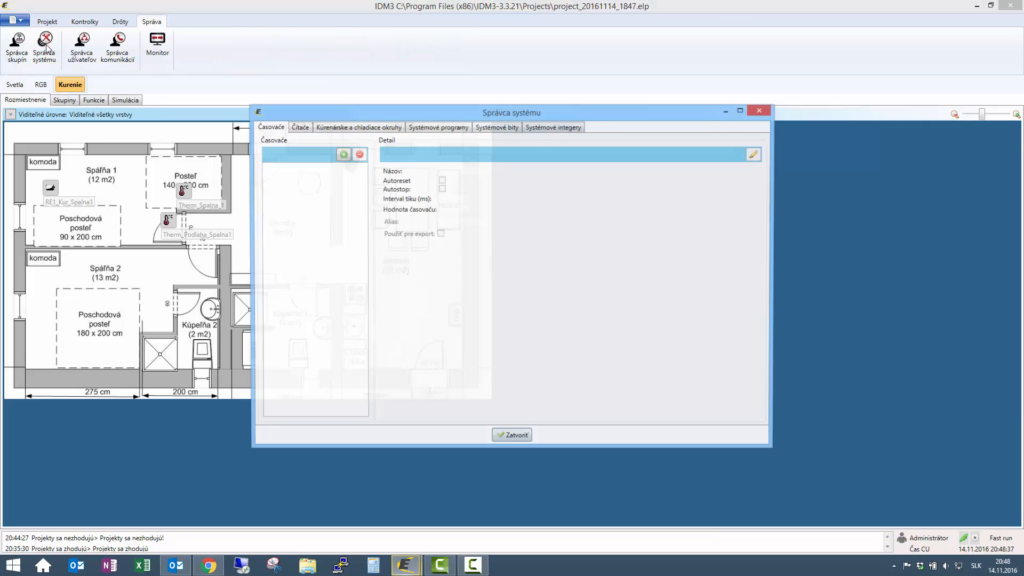
click(436, 128)
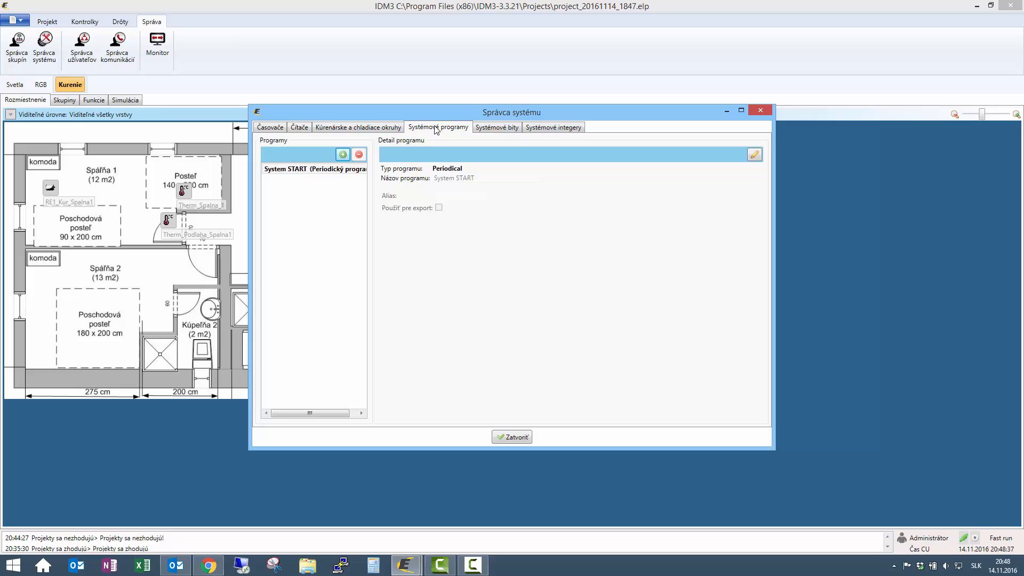
click(343, 154)
click(496, 296)
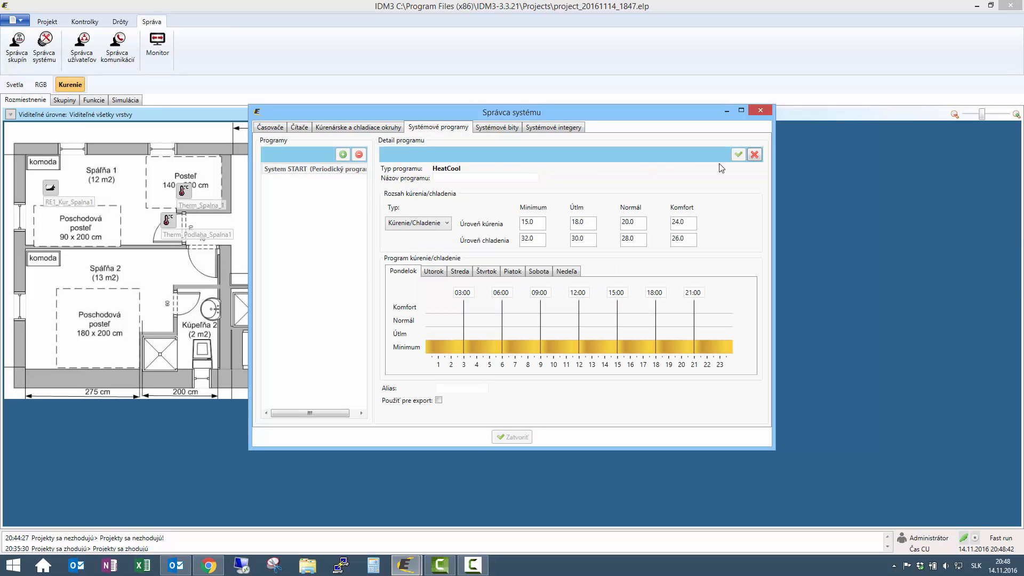
click(443, 226)
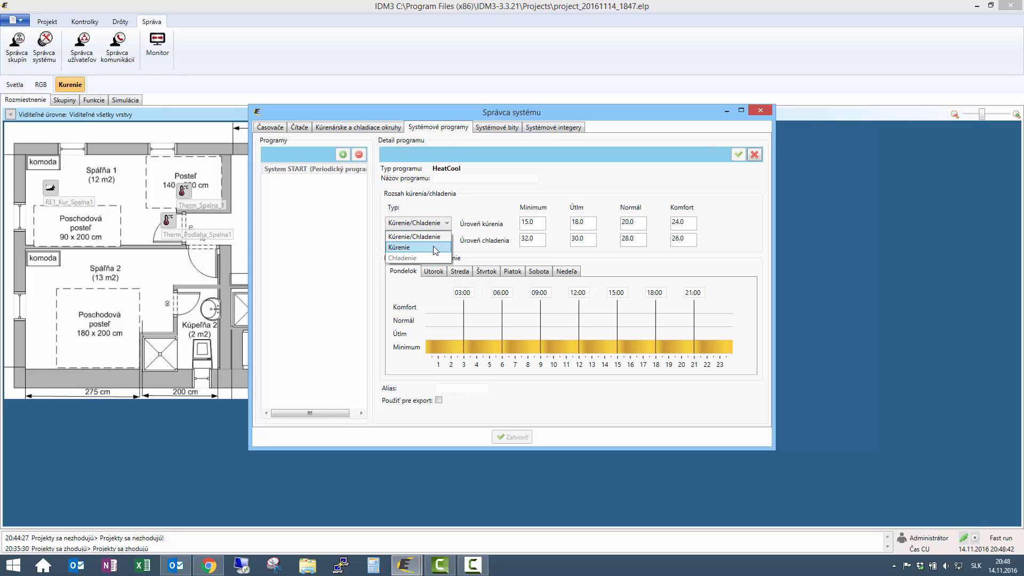
click(433, 244)
click(473, 177)
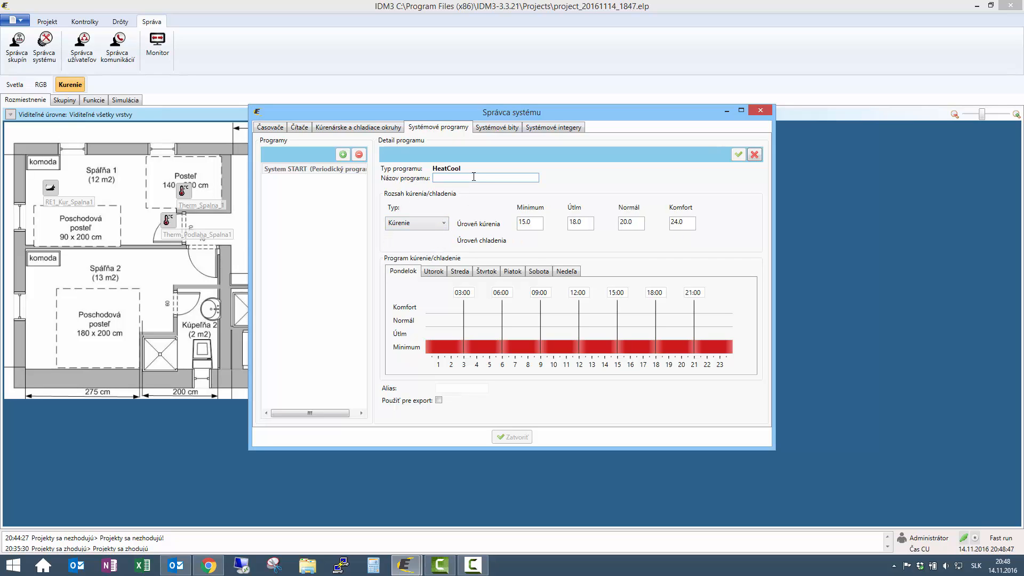
text(K)
key(BackSpace)
text(Program_Spalna_1)
- Set the heating levels to Komfort 28.0, Normál 25.0 and Útlm 24.0
click(678, 224)
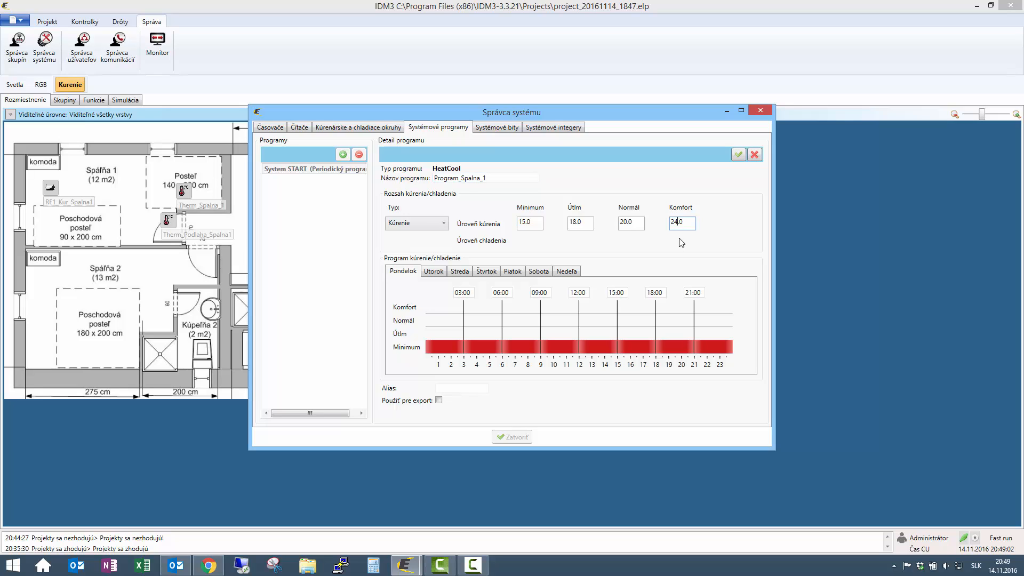
key(BackSpace)
text(5)
key(BackSpace)
text(8)
click(626, 223)
key(BackSpace)
click(572, 223)
key(BackSpace)
text(24)
- Raise every period of Monday's schedule to Normál so it holds all day
click(443, 351)
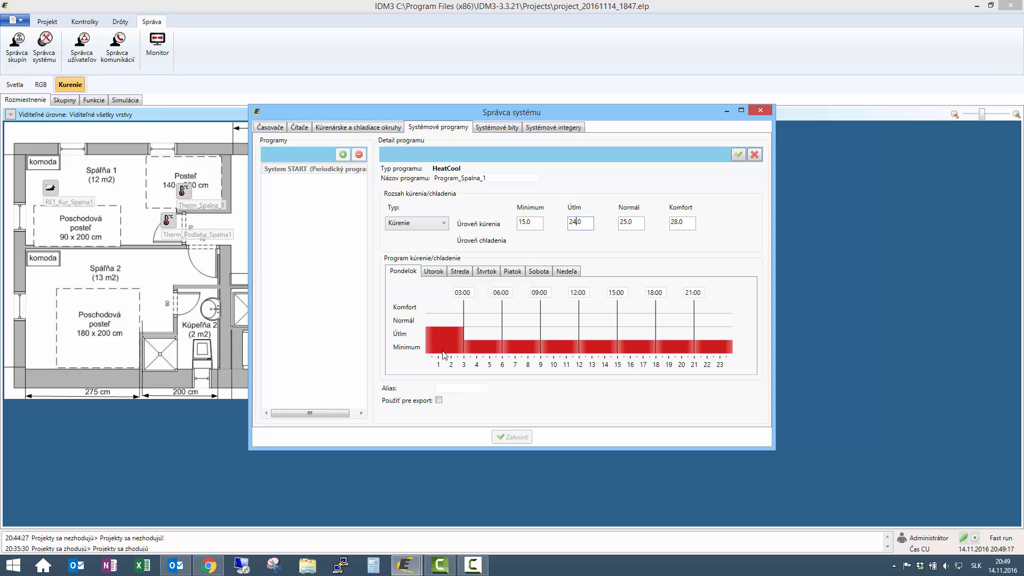
click(443, 350)
mouse_move(464, 332)
mouse_down()
mouse_move(478, 331)
mouse_move(453, 331)
mouse_move(499, 330)
mouse_move(443, 328)
mouse_move(455, 327)
mouse_up()
click(487, 346)
click(487, 346)
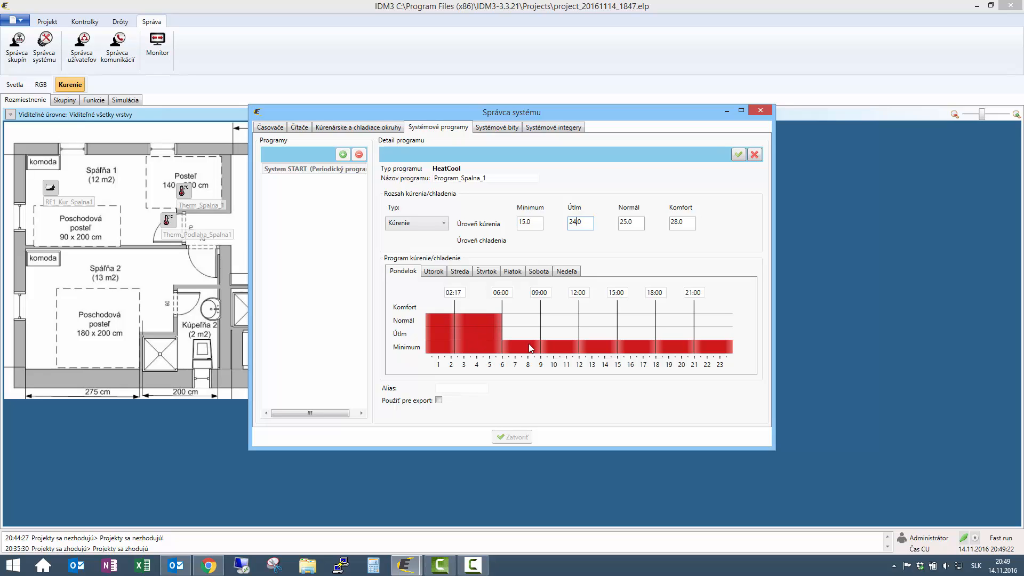
click(529, 347)
click(560, 347)
click(560, 347)
click(608, 343)
click(608, 343)
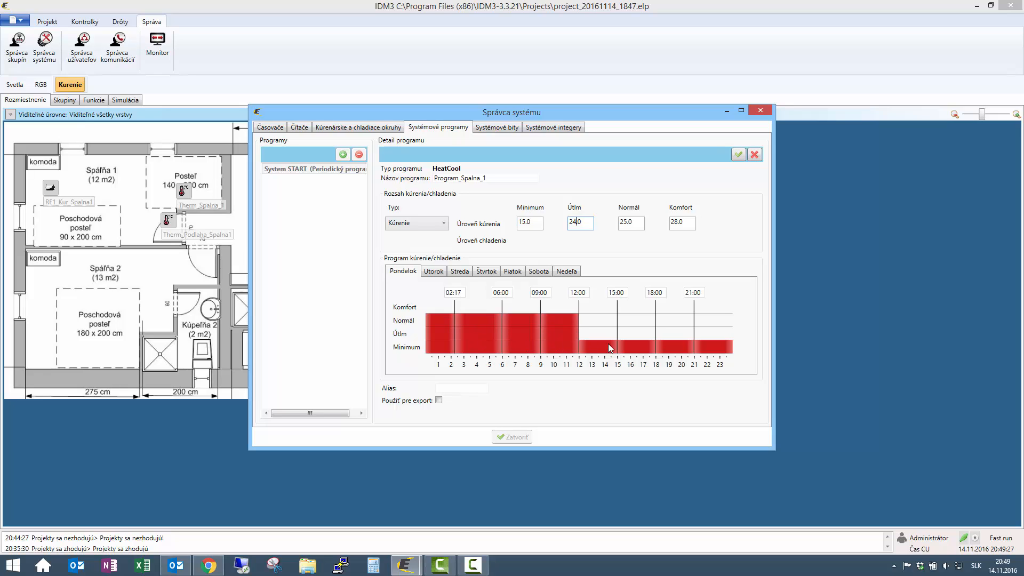
click(643, 348)
click(643, 348)
click(689, 348)
click(689, 348)
click(710, 350)
click(710, 351)
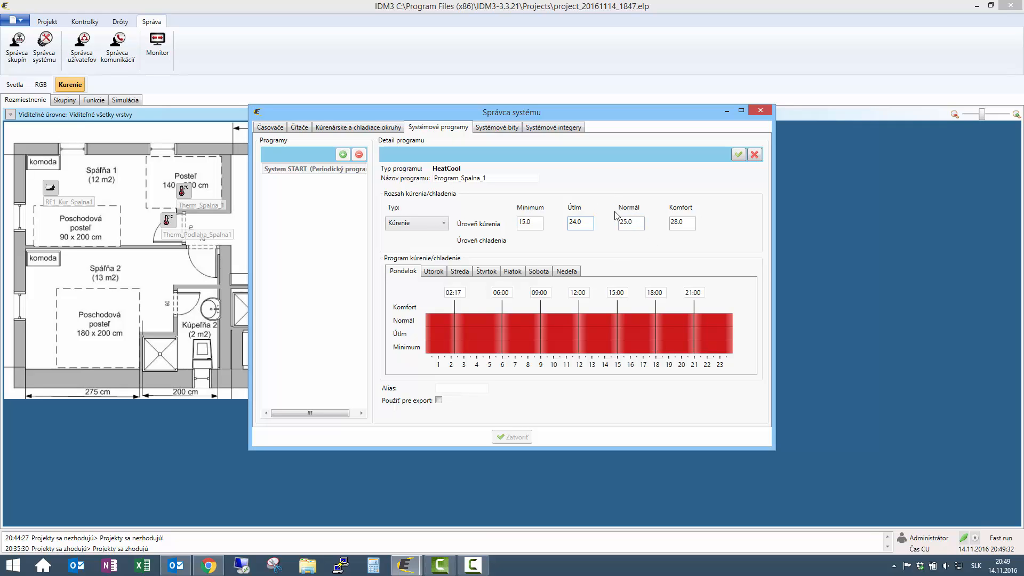
- Copy Monday's all-day Normál schedule to the whole week, review each day, and save the program
right_click(483, 327)
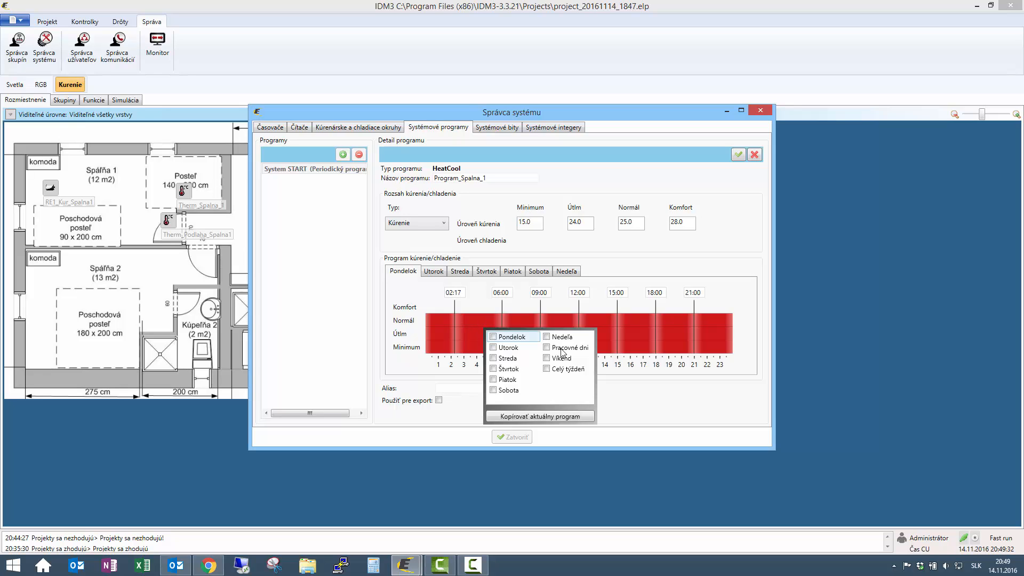
click(549, 370)
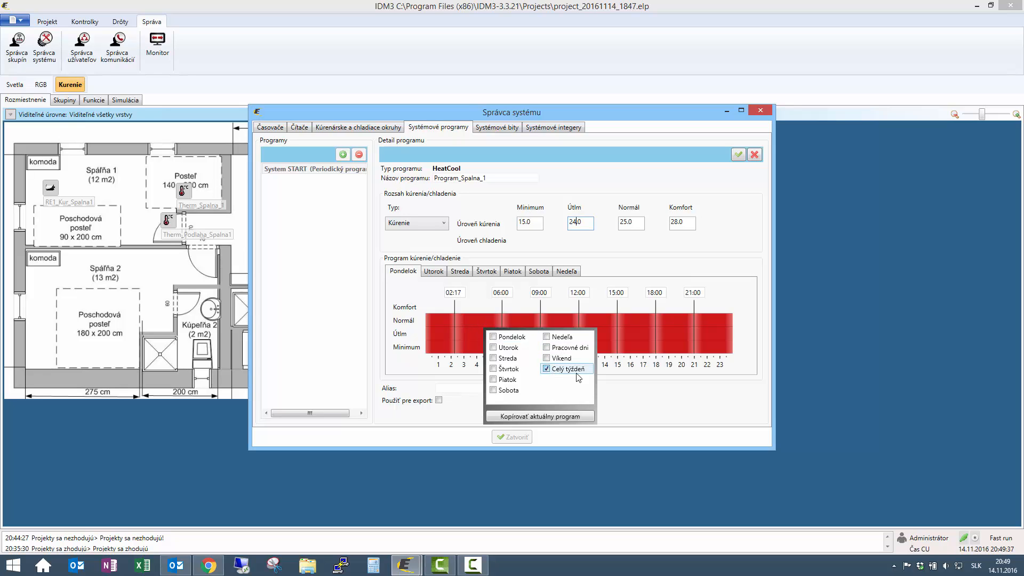
click(538, 417)
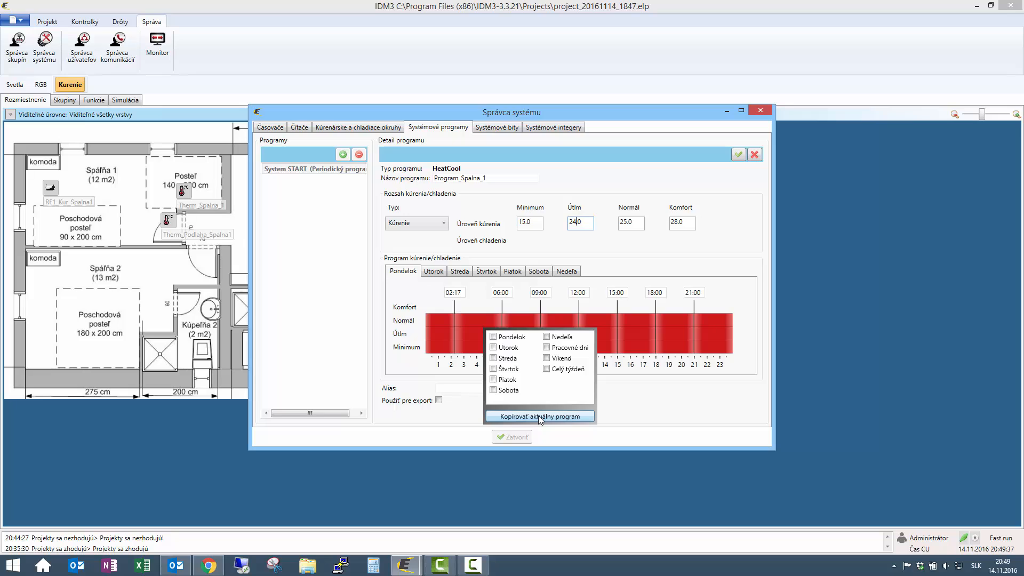
click(641, 307)
click(567, 273)
click(536, 273)
click(511, 273)
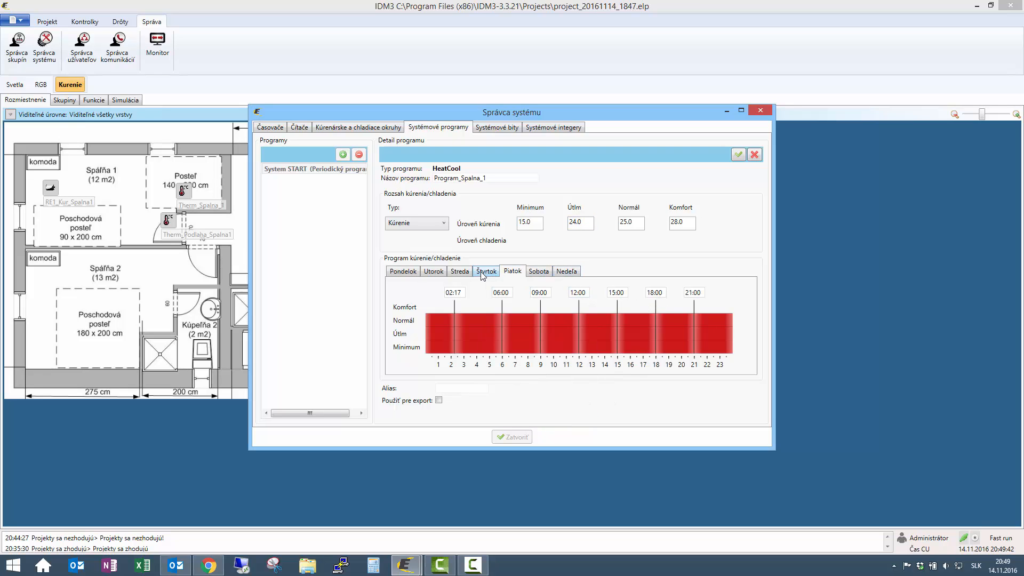
click(482, 273)
click(460, 273)
click(434, 272)
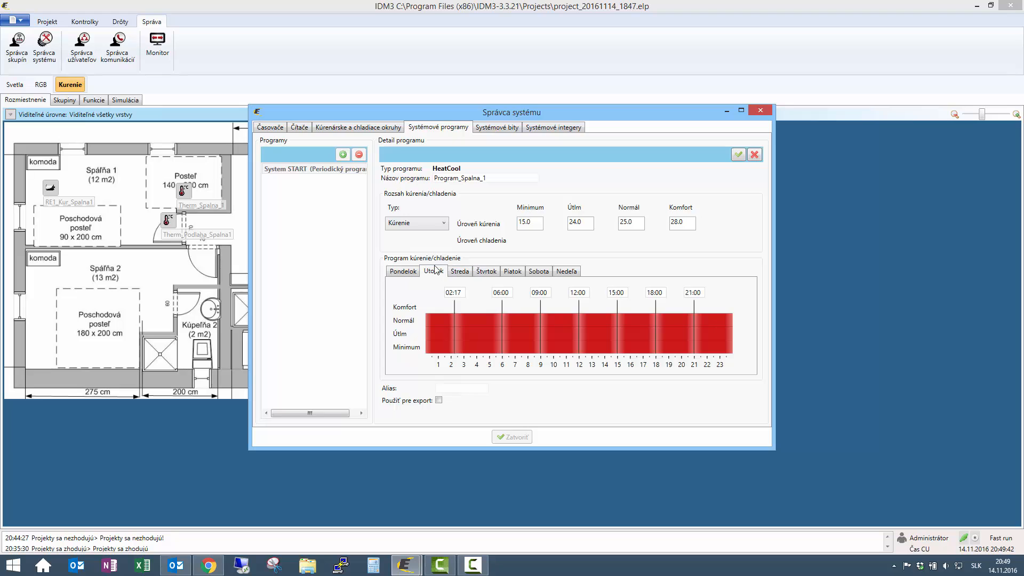
click(738, 156)
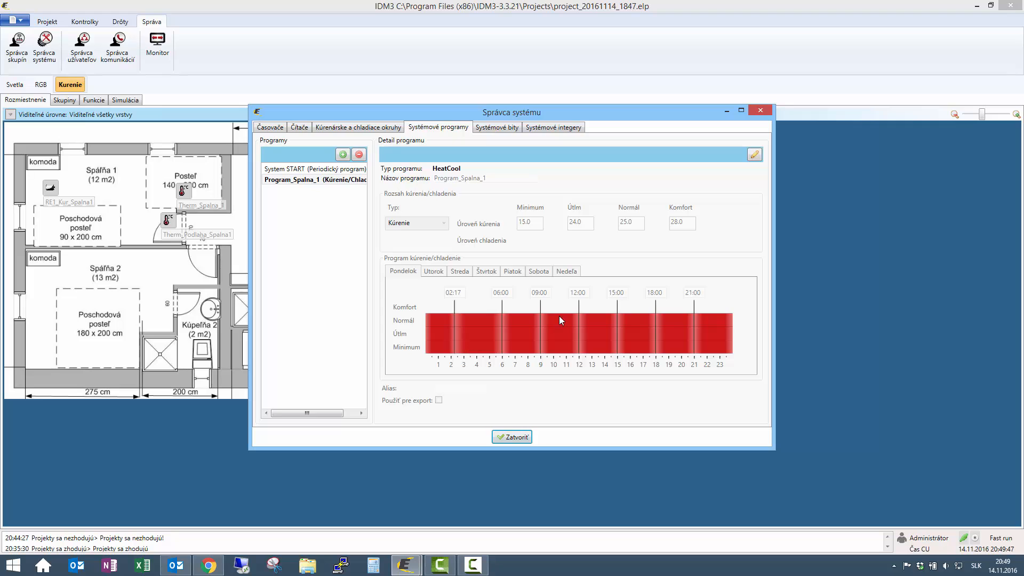
- Add a heating circuit named Kur_Spalna_1 using time program Program_Spalna_1
click(340, 130)
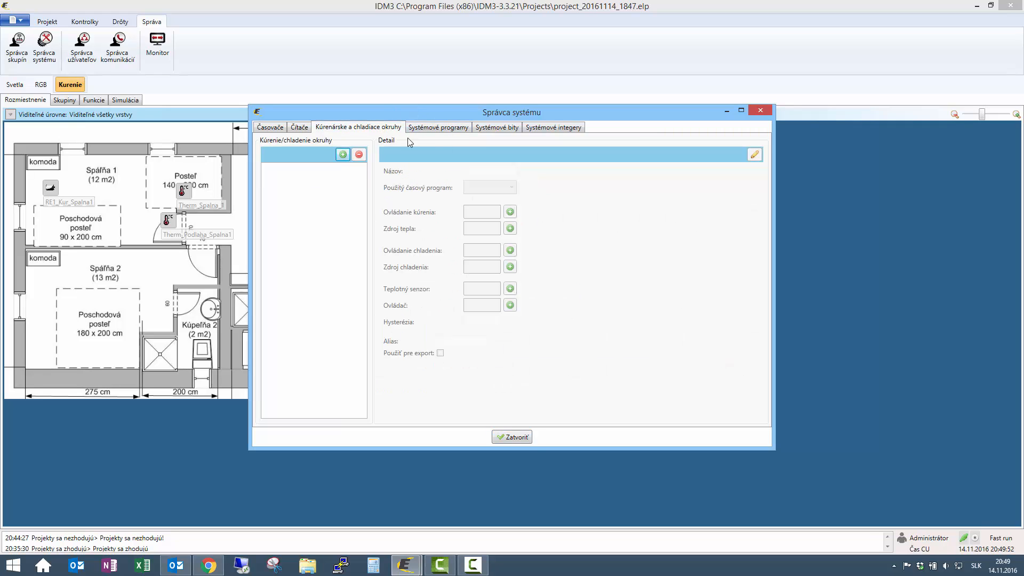
click(339, 156)
click(501, 169)
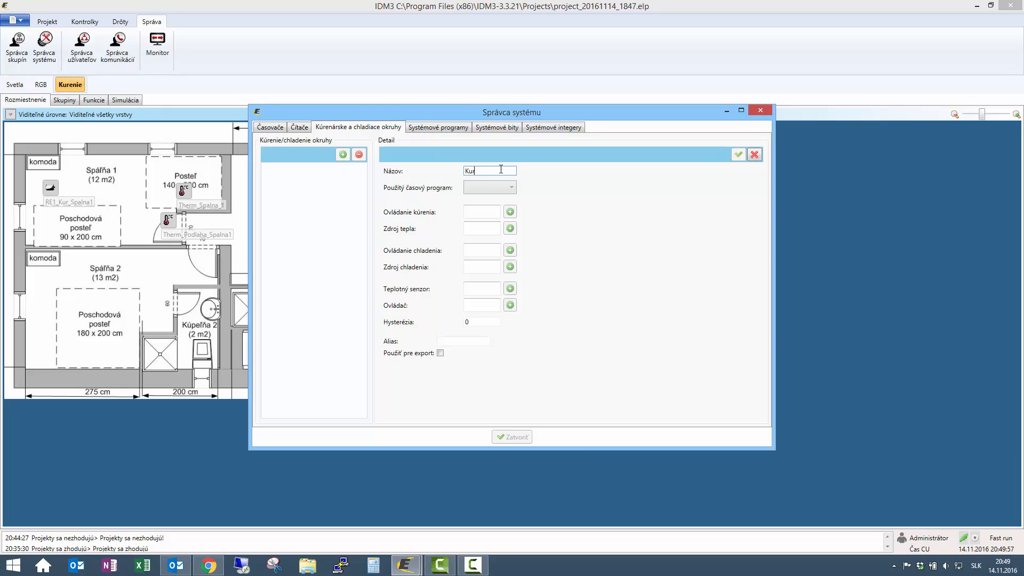
text(Kur_Spalna_1)
click(498, 187)
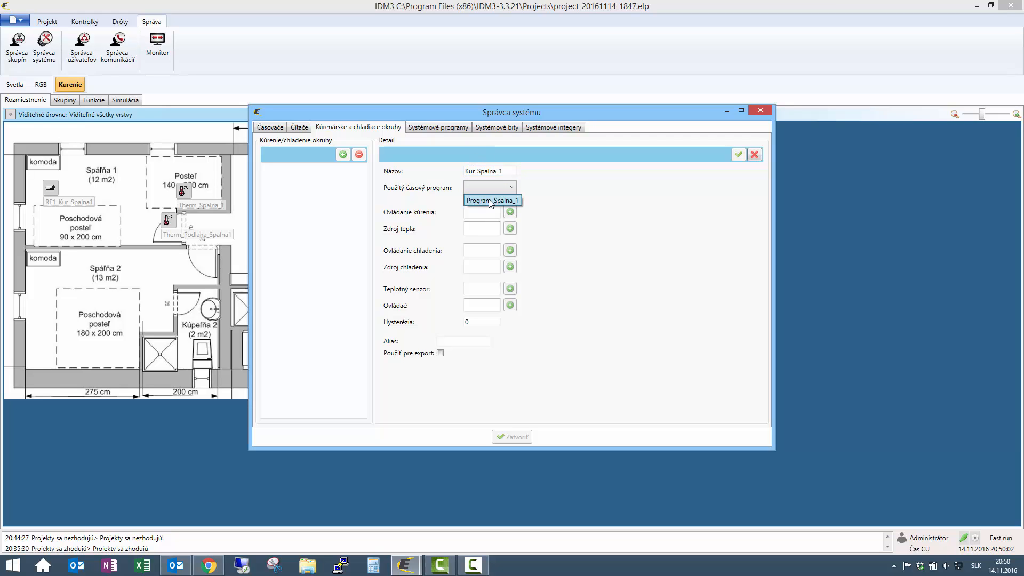
click(489, 201)
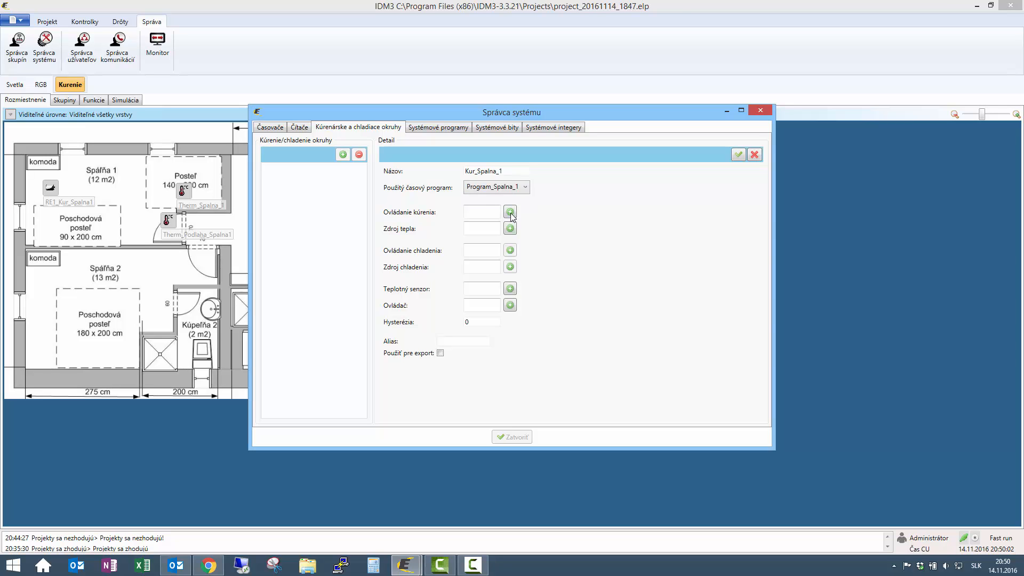
- Set relay RE1_Kur_Spalna1 as the circuit's heating control and bring up the temperature-sensor picker
click(510, 213)
scroll(478, 236, down, 8)
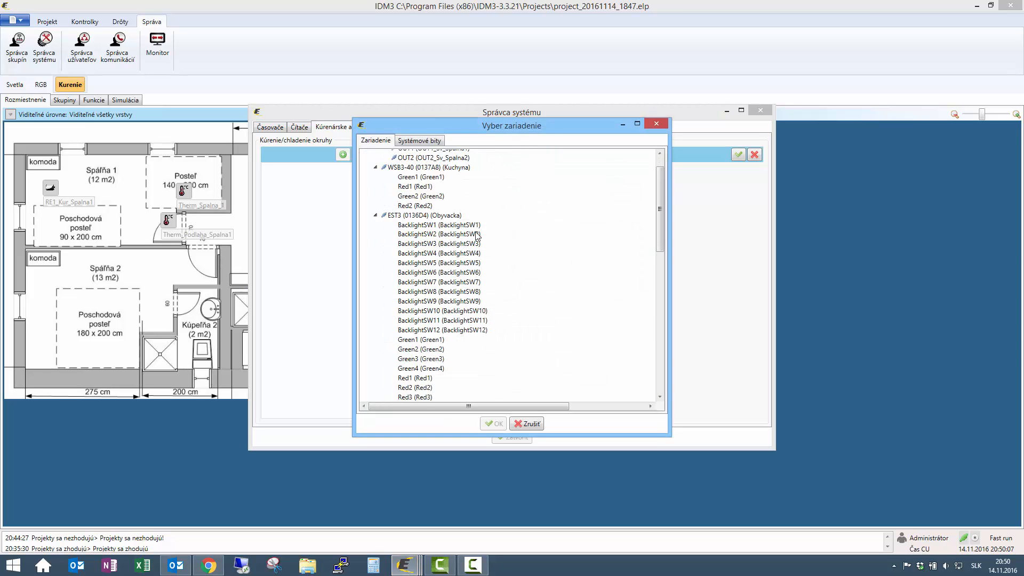
scroll(471, 275, down, 7)
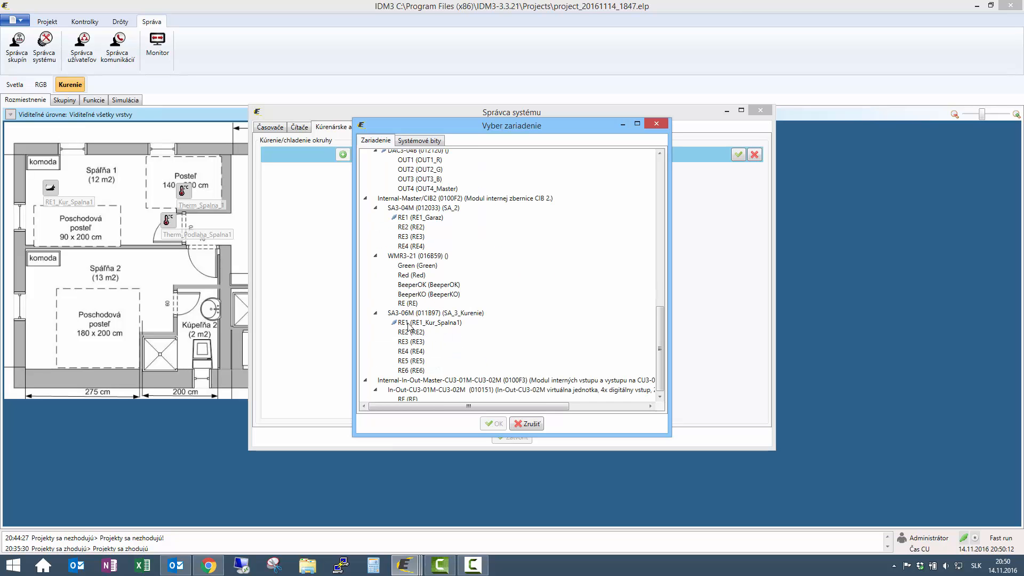
click(409, 323)
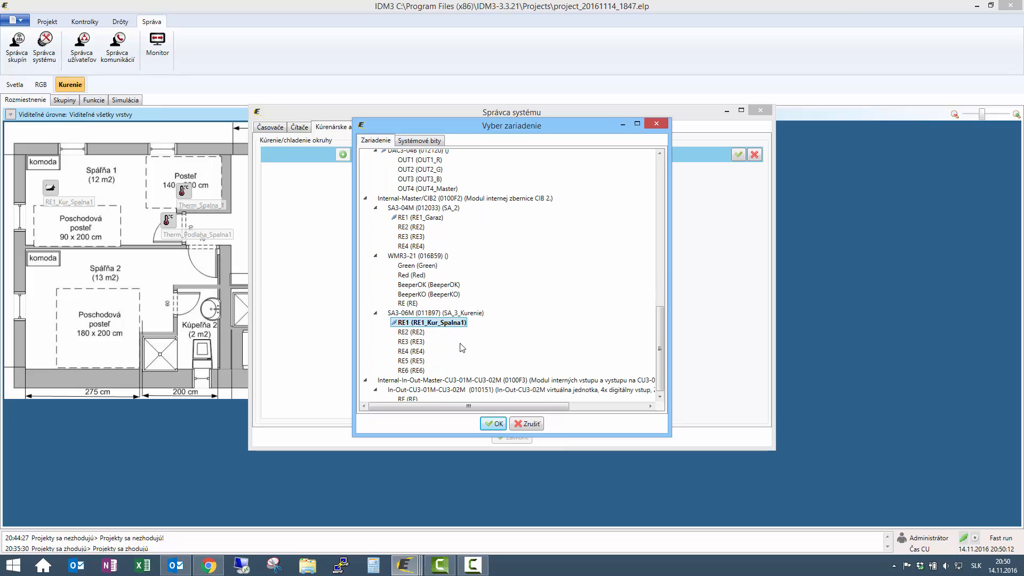
click(492, 423)
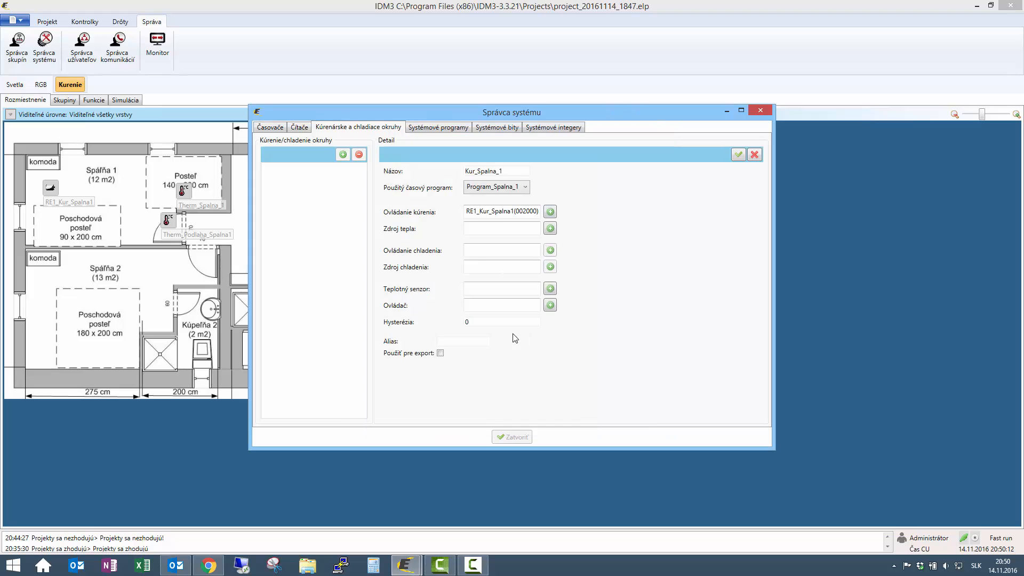
click(468, 229)
- Set the circuit's temperature sensor to Therm_Spalna_1, leaving the controller device unassigned
click(550, 289)
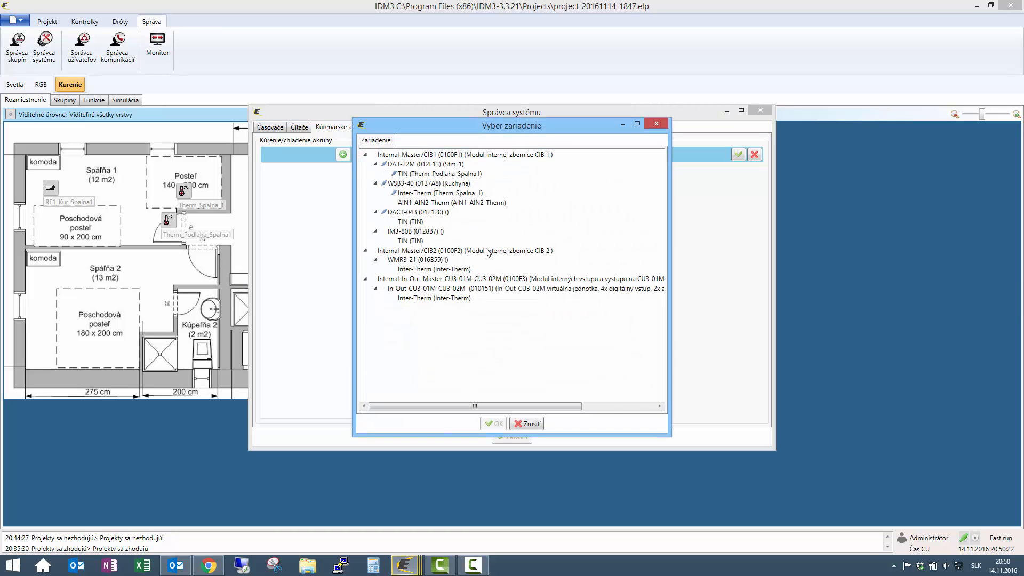
click(445, 193)
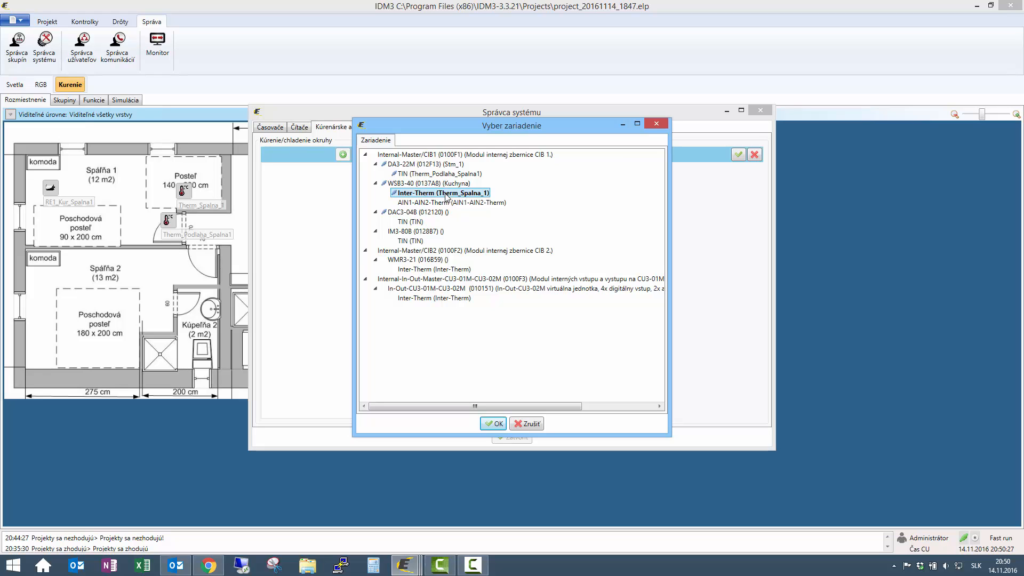
click(499, 424)
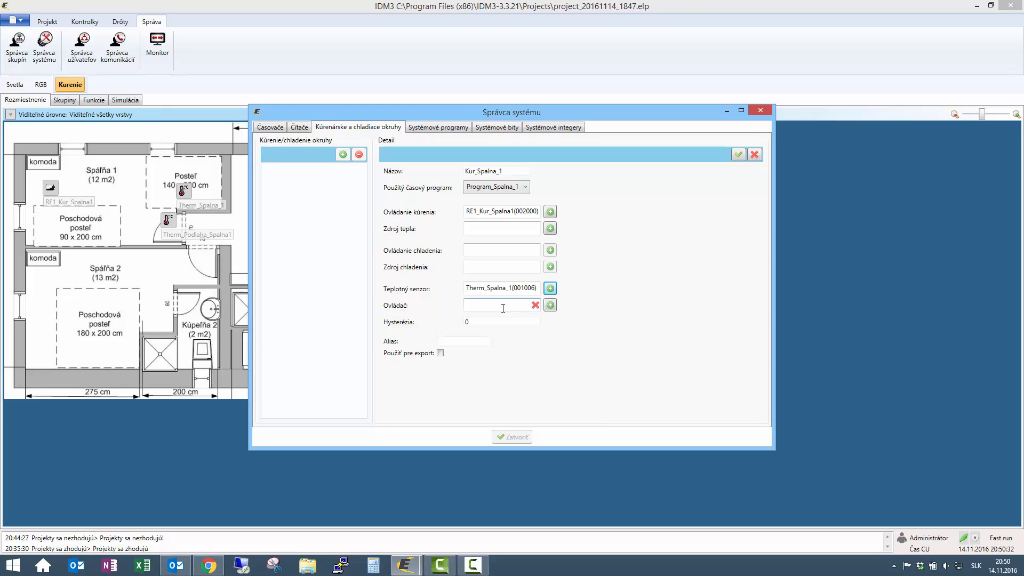
click(549, 305)
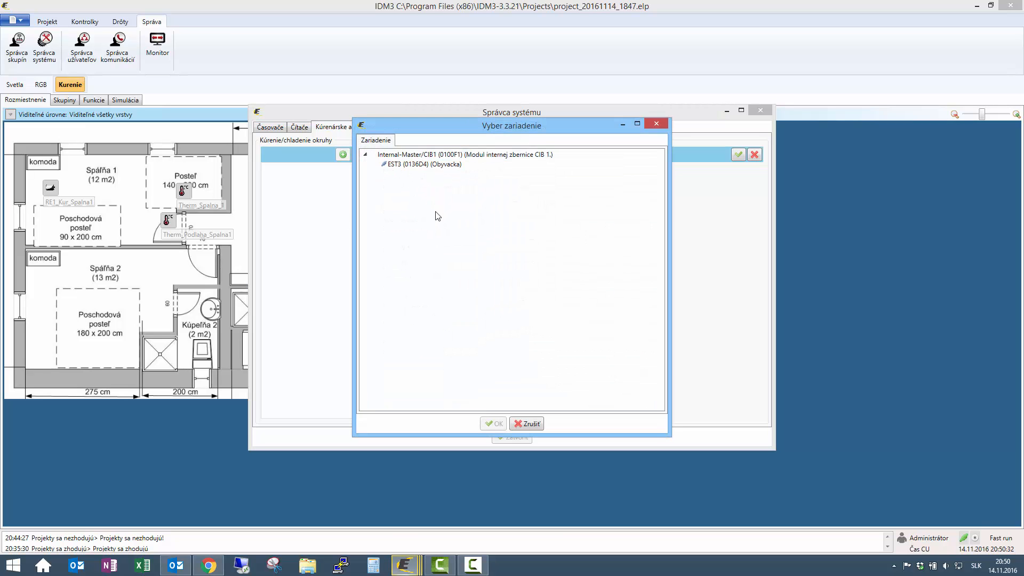
click(530, 425)
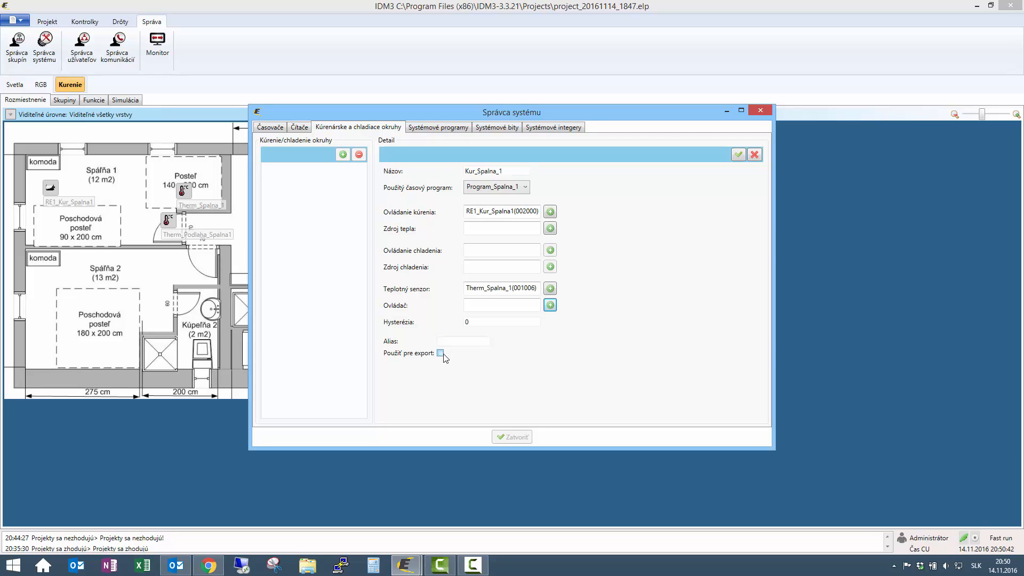
- Set hysteresis 0.3, alias Kur_Spalna_1, enable export, and save the circuit
click(474, 321)
double_click(497, 171)
key(ctrl+c)
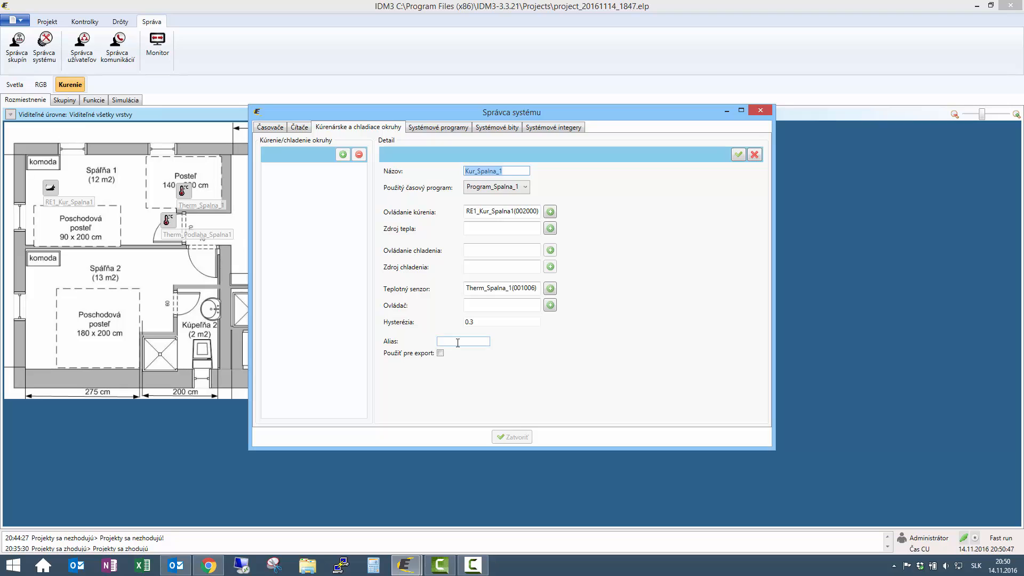
click(457, 341)
key(ctrl+v)
click(441, 353)
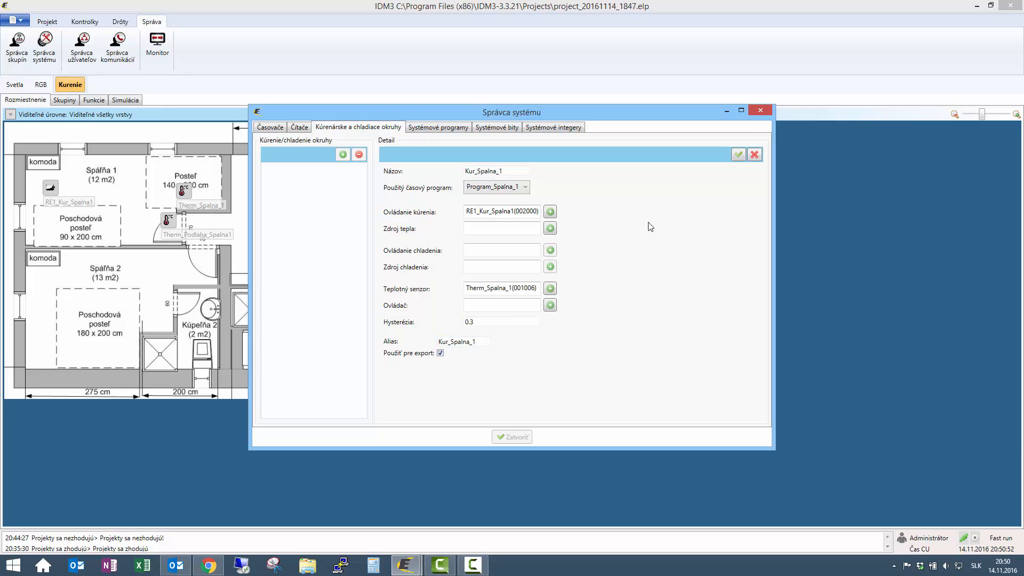
click(739, 155)
click(438, 127)
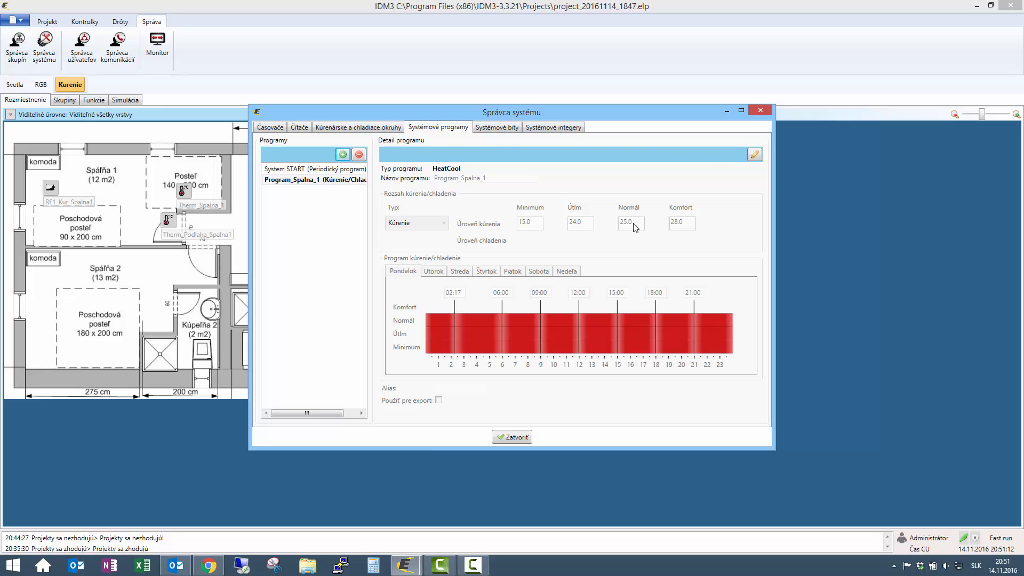
- Check Kur_Spalna_1 in the heating circuits list, then close the system manager
click(358, 127)
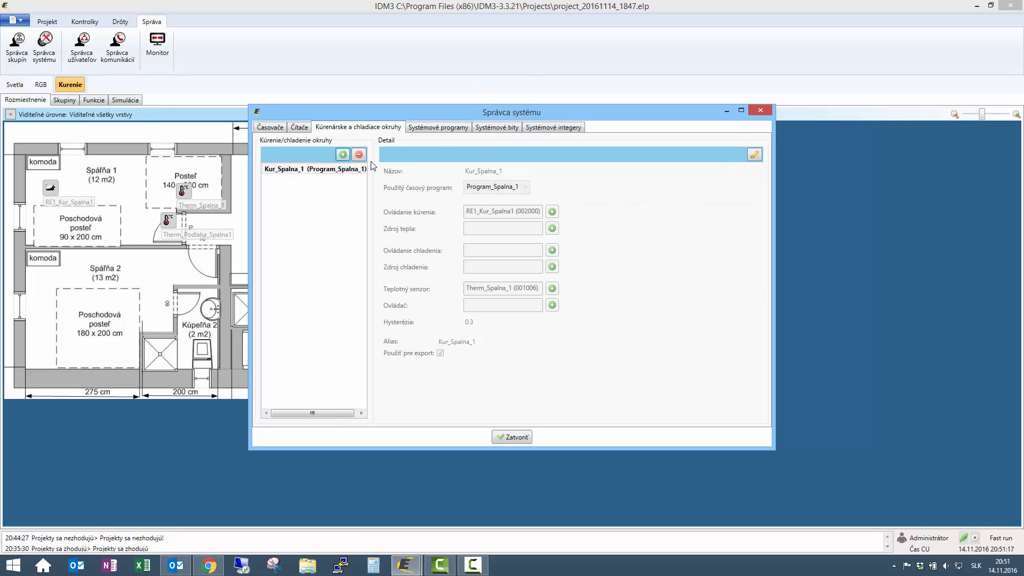
click(509, 437)
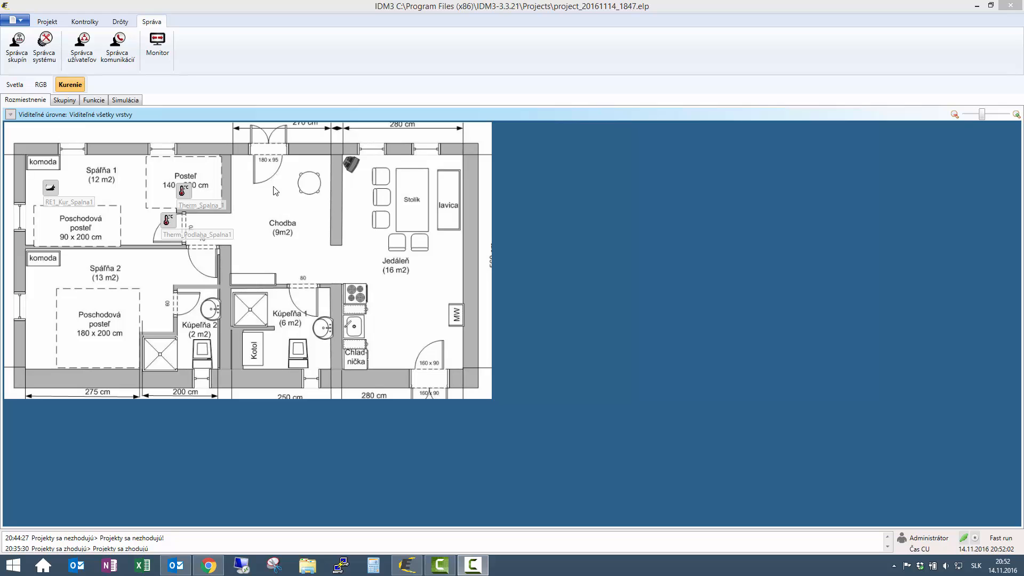
- In Správca funkcií, add Kúrenie/Chladenie function Vnutit_Komfort set to Nastavenie KOMFORTU
click(121, 23)
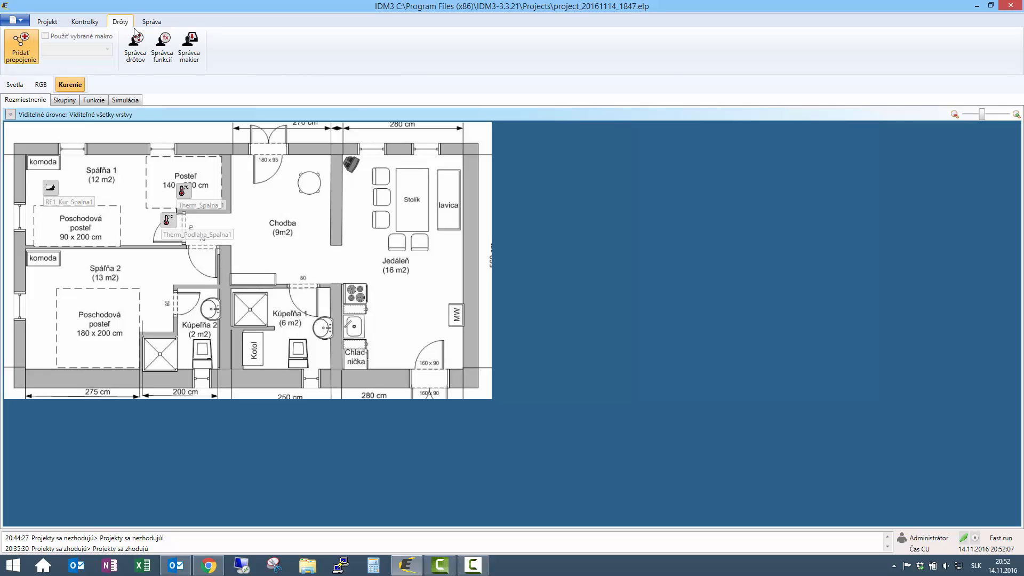
click(164, 49)
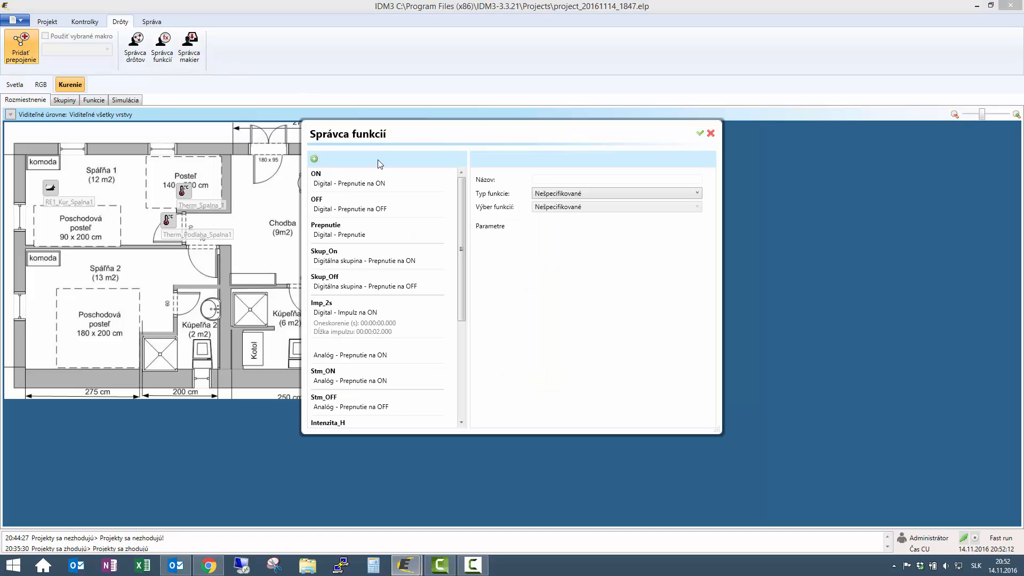
click(563, 193)
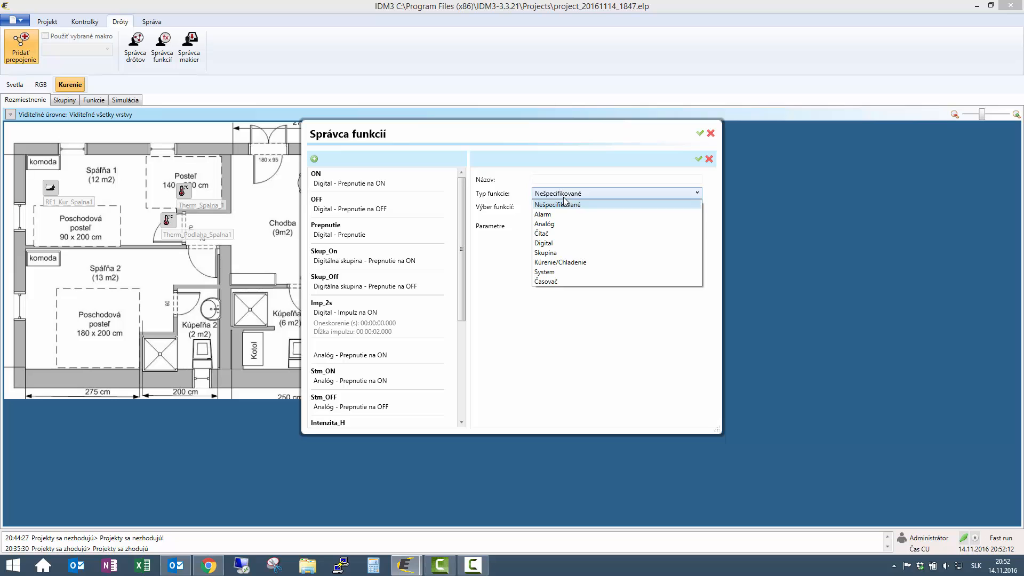
click(565, 262)
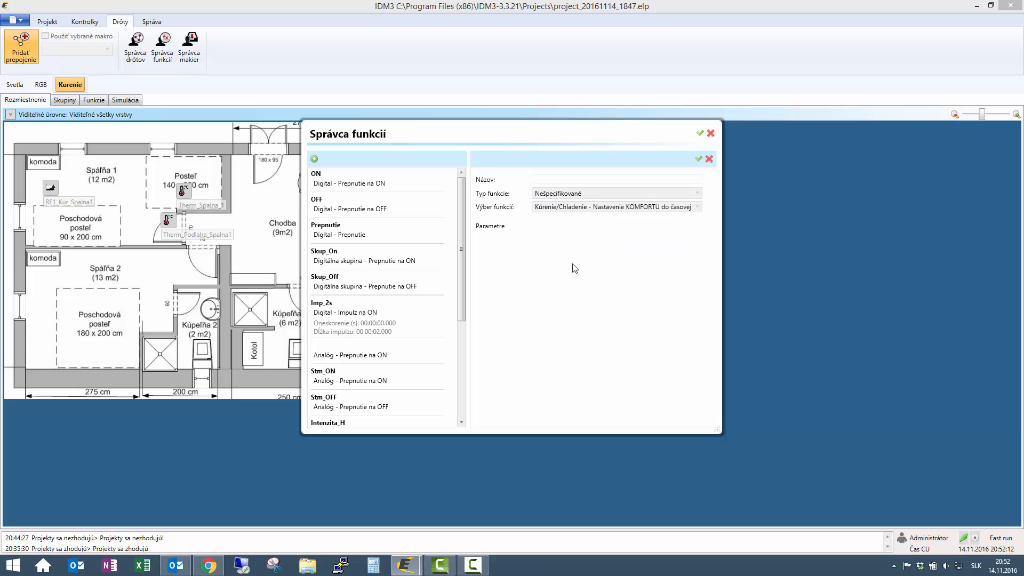
click(597, 209)
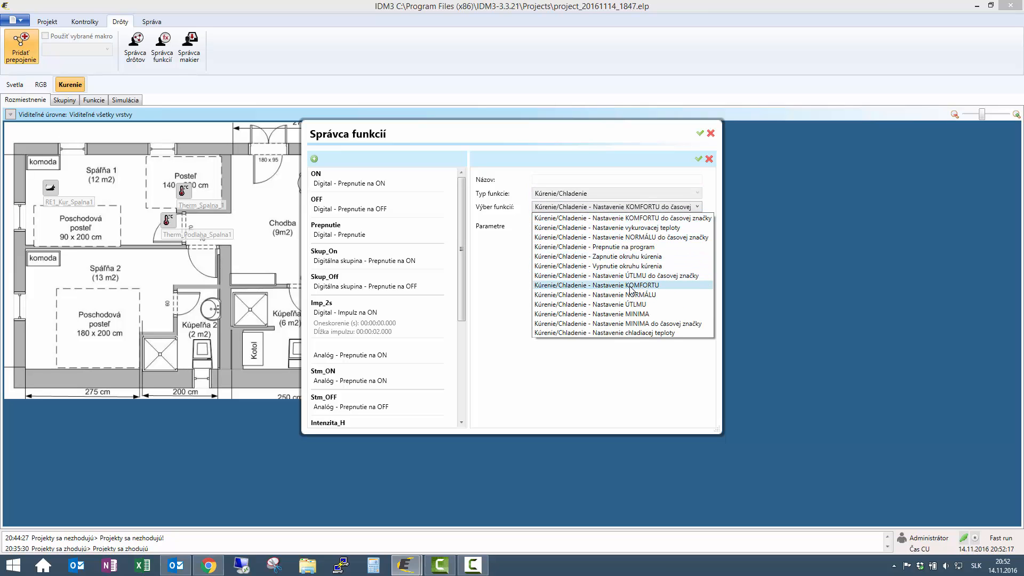
click(629, 286)
click(586, 178)
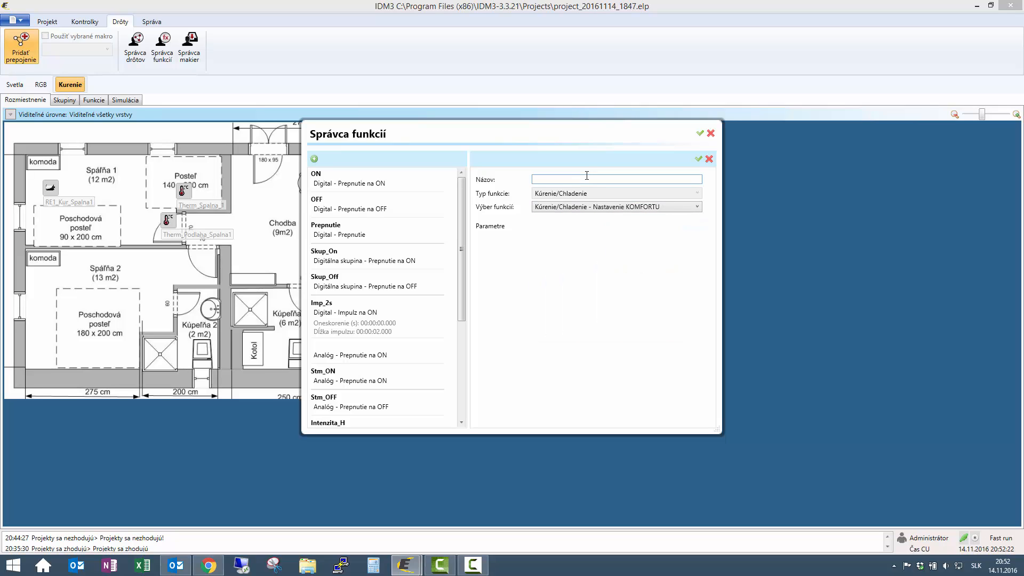
text(Vnutit_Komfort)
click(698, 159)
- Add Kúrenie/Chladenie function Vnutit_Normal set to Nastavenie NORMÁLU and confirm it
click(314, 158)
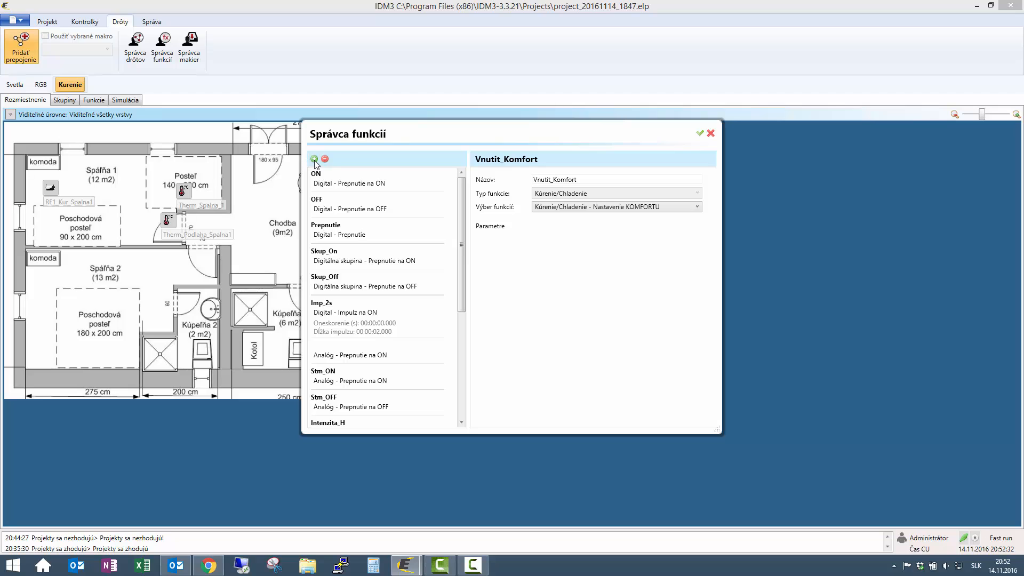
click(546, 177)
text(V)
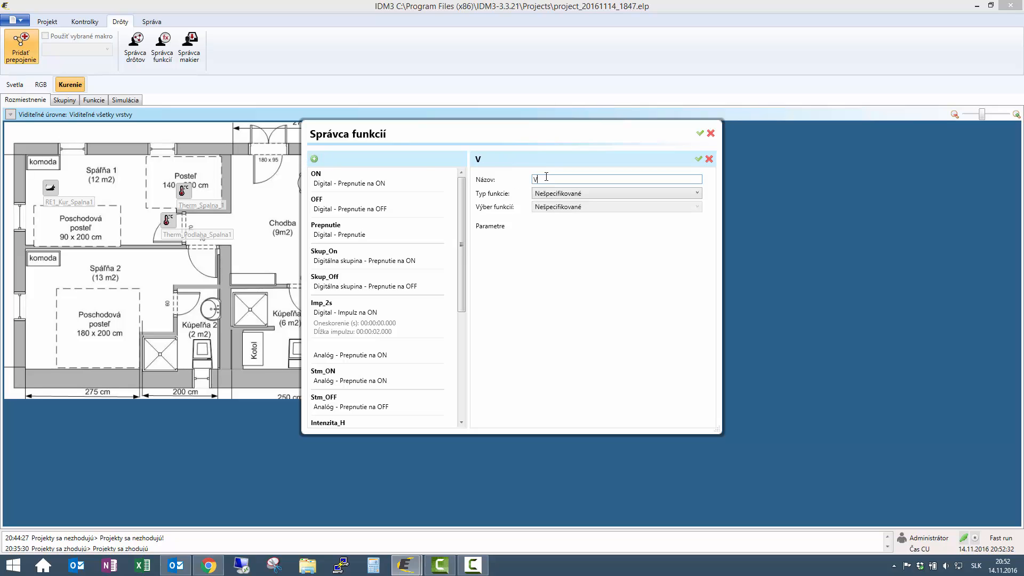
text(nutit_Normal)
click(592, 194)
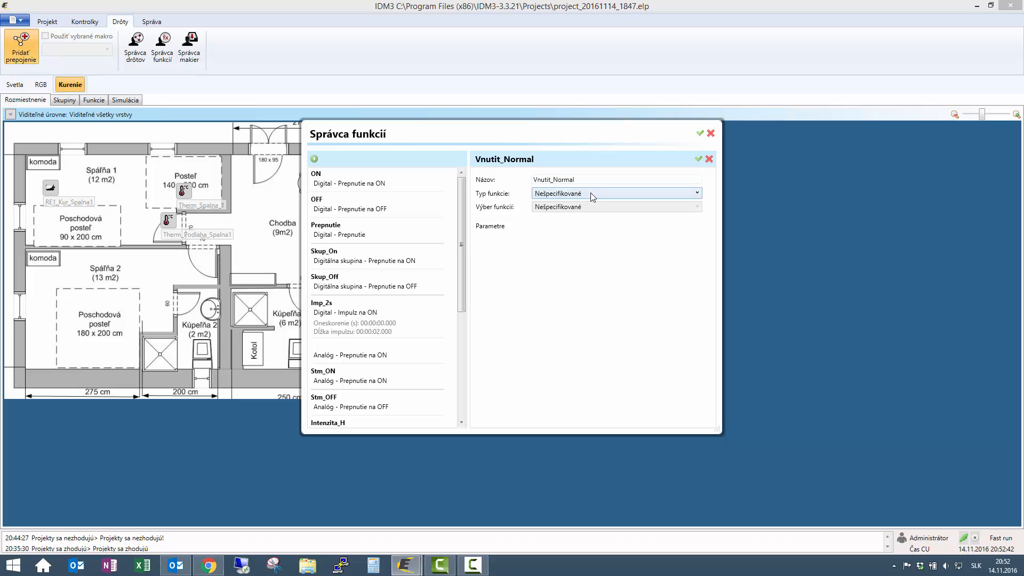
click(584, 262)
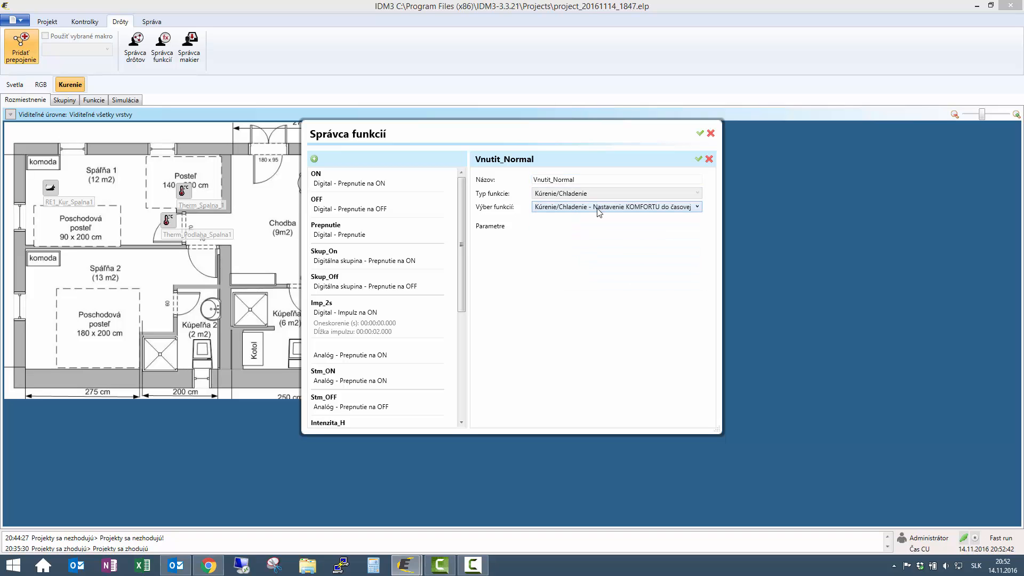
click(611, 207)
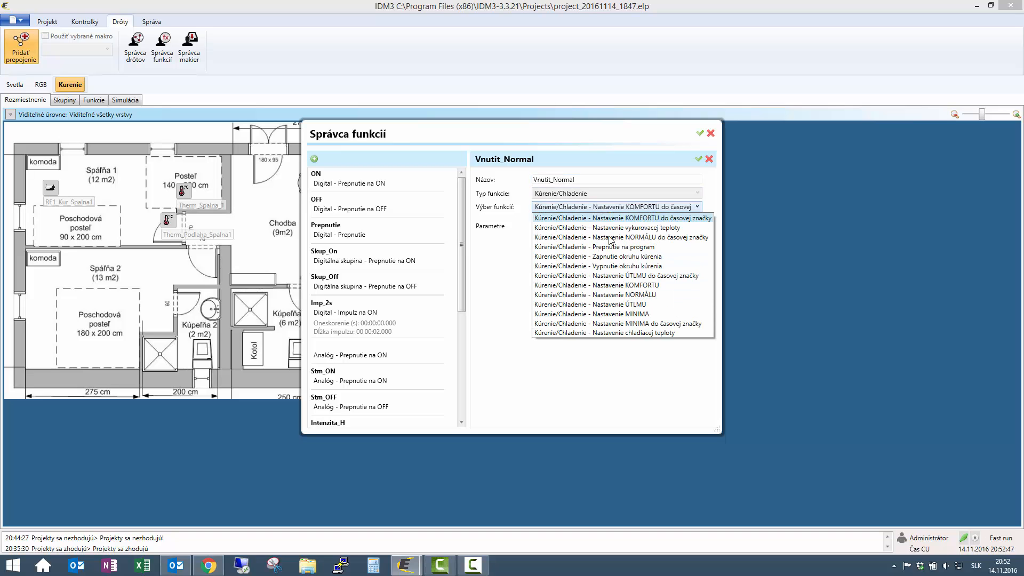
click(607, 296)
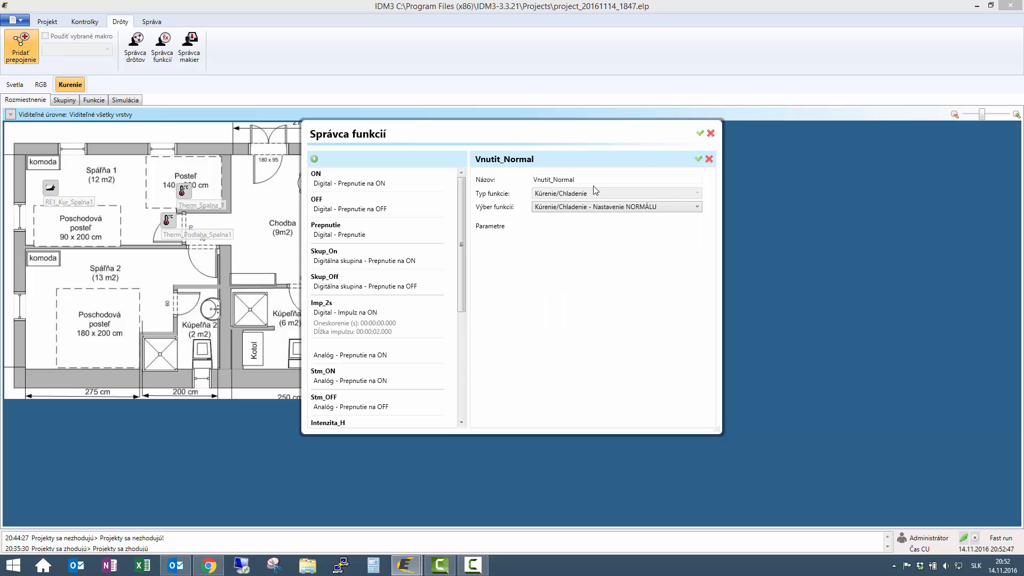
click(699, 159)
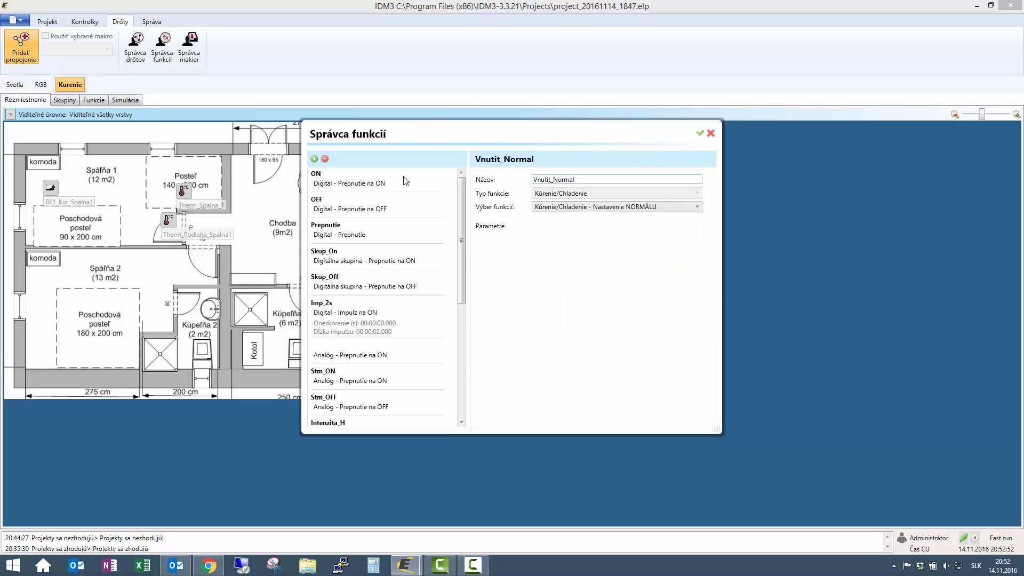
- Add Kúrenie/Chladenie function Vnutit_Utlm set to Nastavenie ÚTLMU
click(314, 158)
text(V)
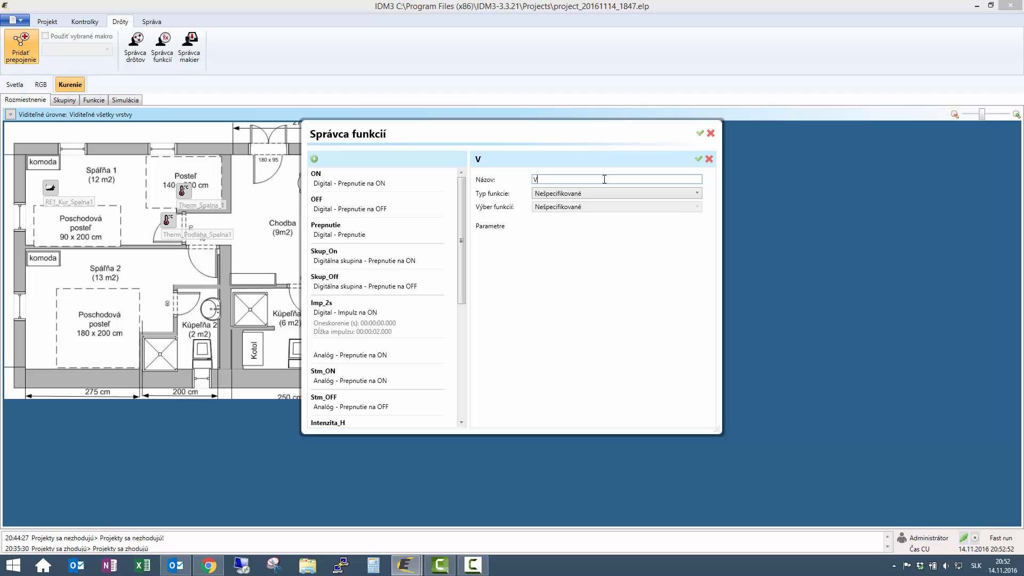
text(nutit_Utlm)
drag(568, 179, 504, 184)
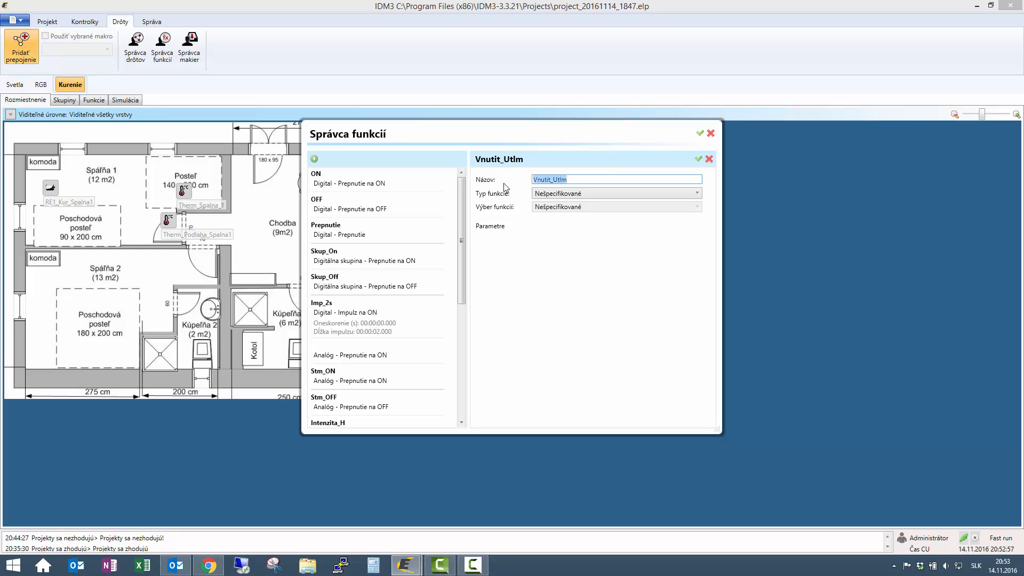
click(579, 194)
click(577, 263)
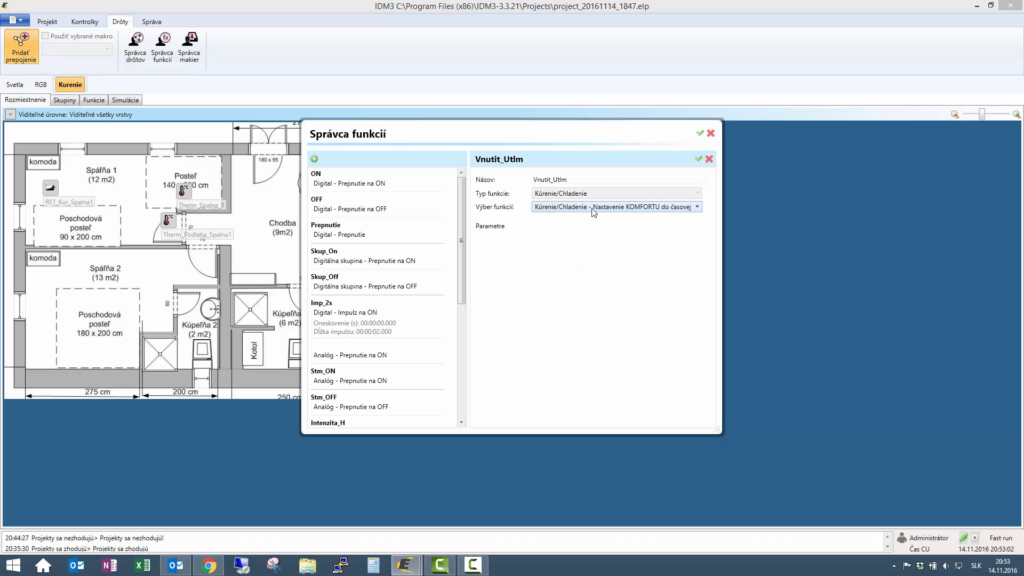
click(592, 208)
click(641, 305)
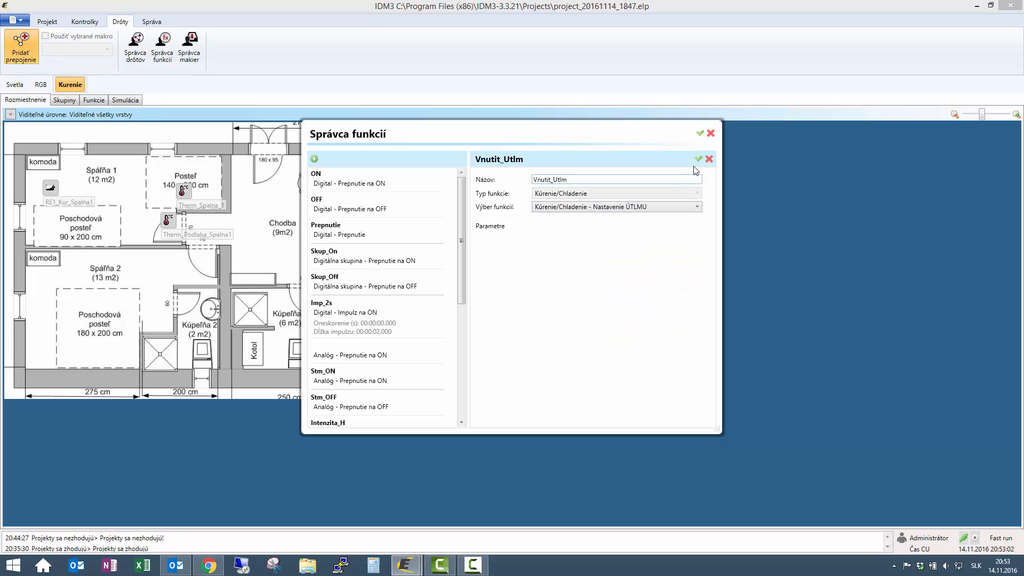
- Add Kúrenie/Chladenie function Kurenie_ON that switches the heating circuit on
click(314, 159)
click(570, 178)
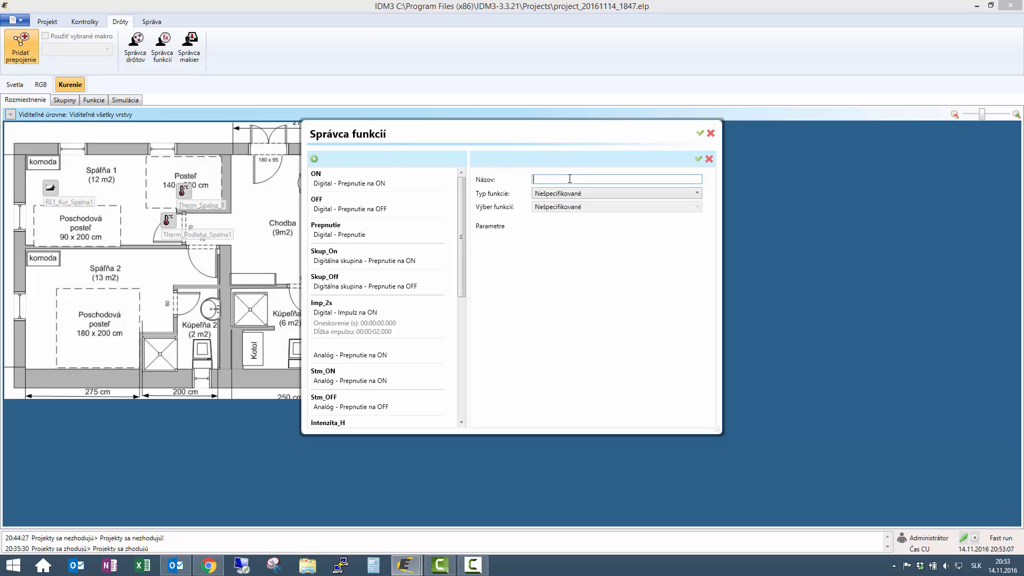
text(J)
key(BackSpace)
text(Kurenie_ON)
click(620, 195)
click(599, 264)
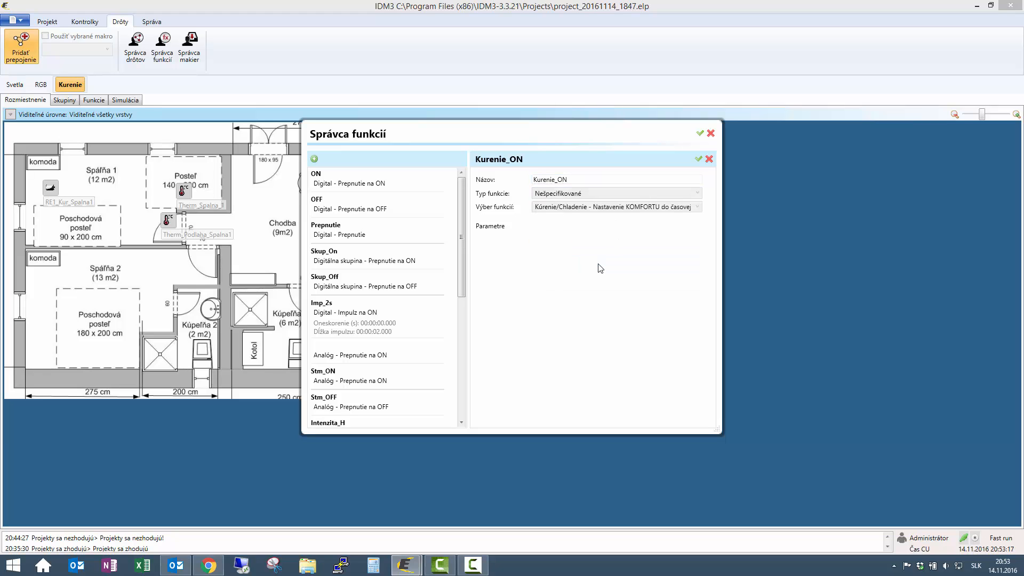
click(608, 207)
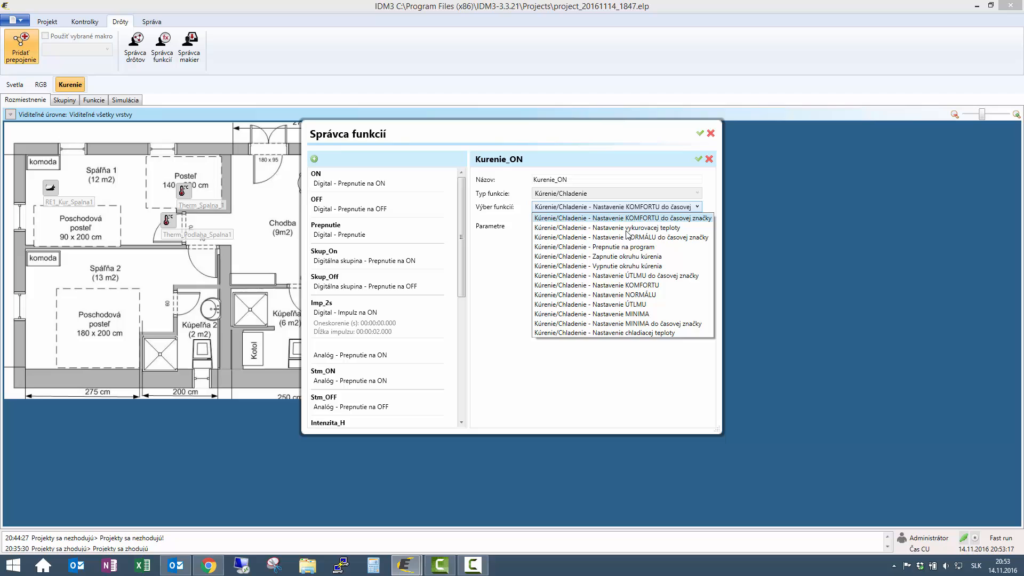
click(629, 257)
click(698, 159)
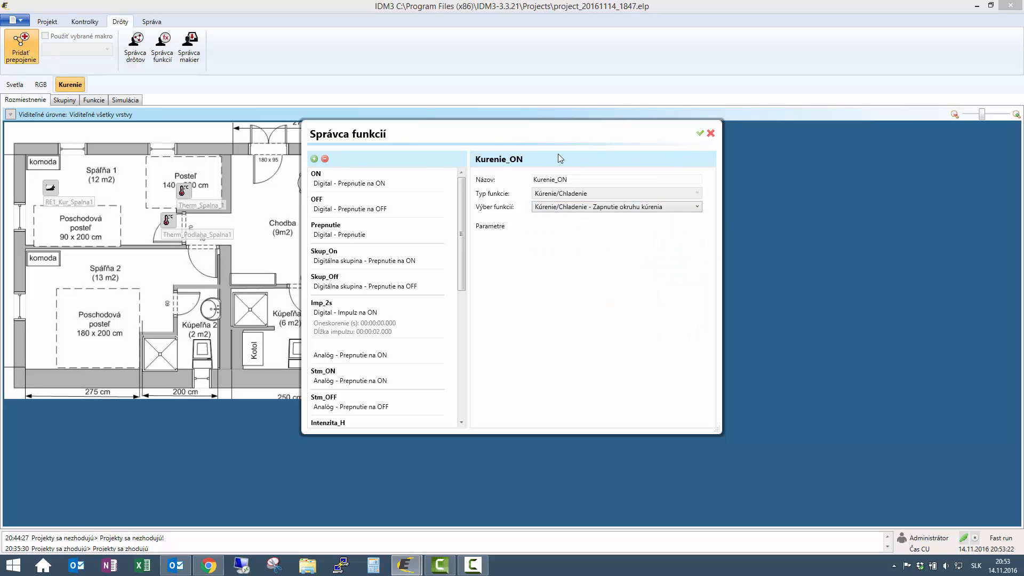
- Add Kurenie_OFF to switch the heating circuit off, then close the function manager
click(314, 159)
click(625, 180)
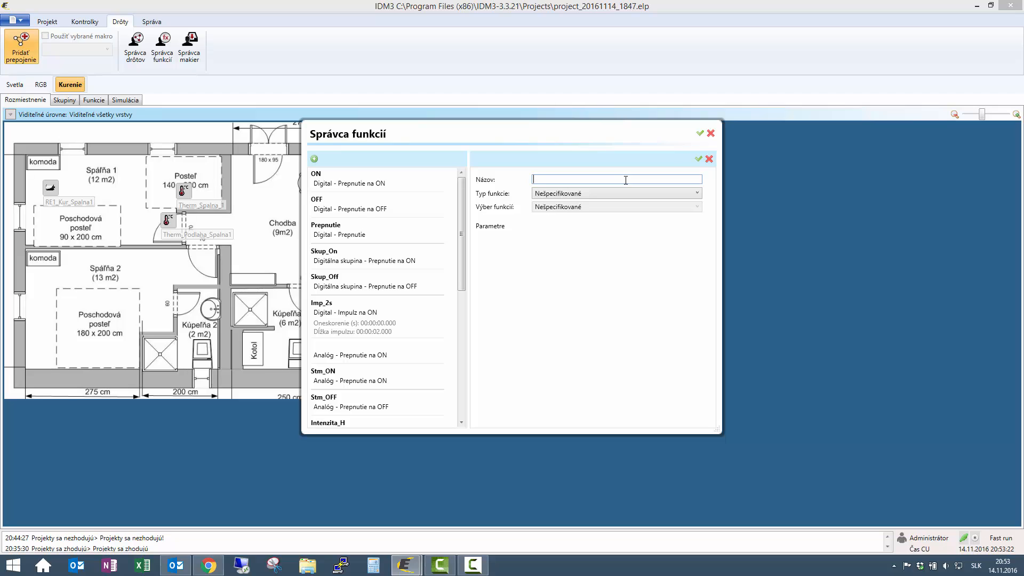
text(Kurenie_OFF)
click(647, 193)
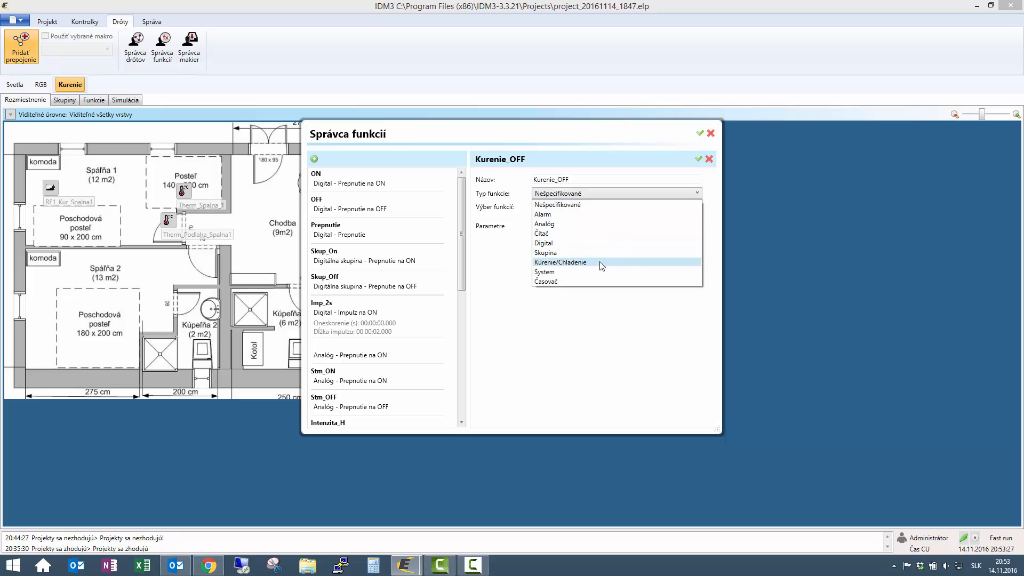
click(602, 262)
click(604, 207)
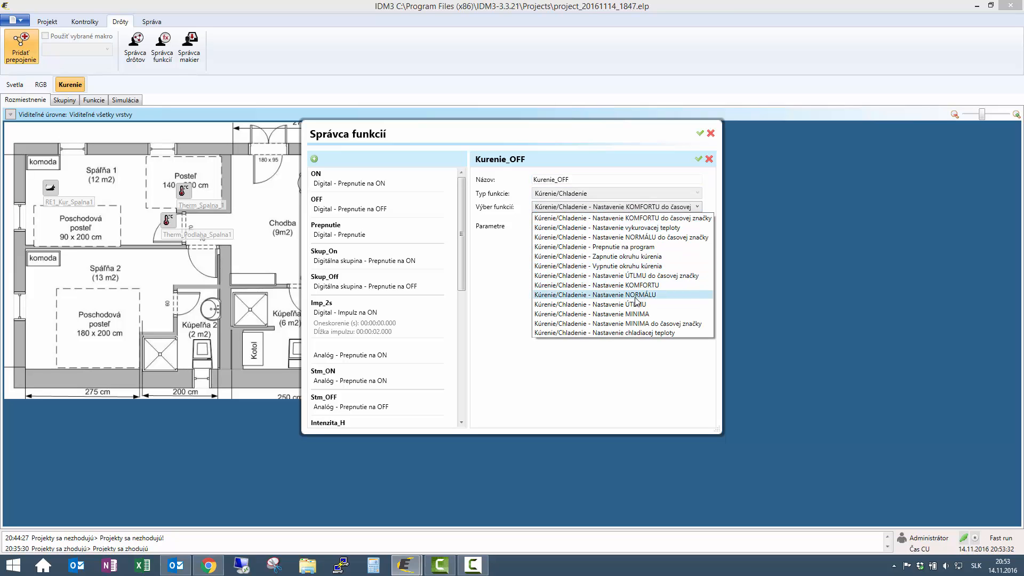
click(597, 266)
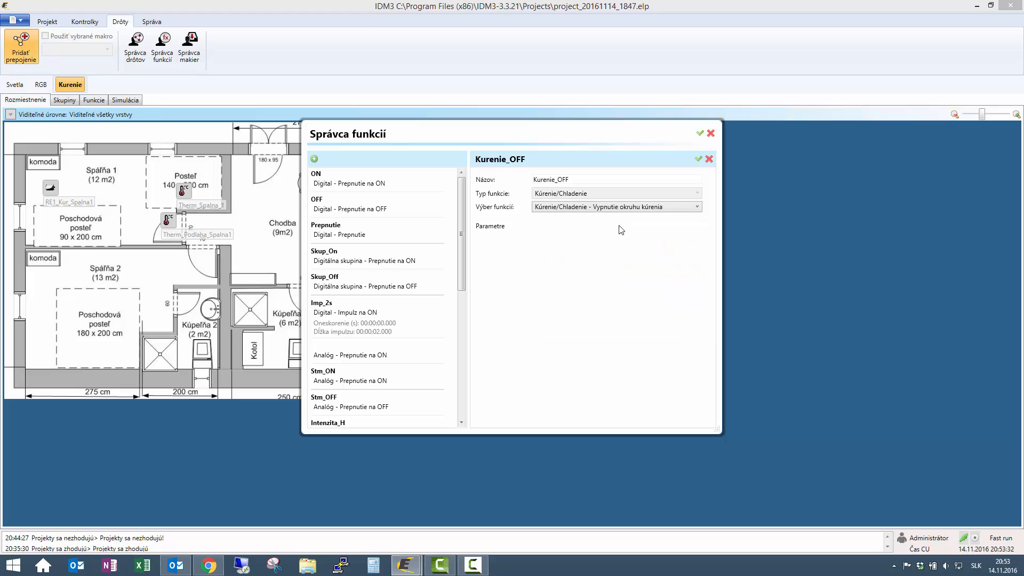
click(698, 160)
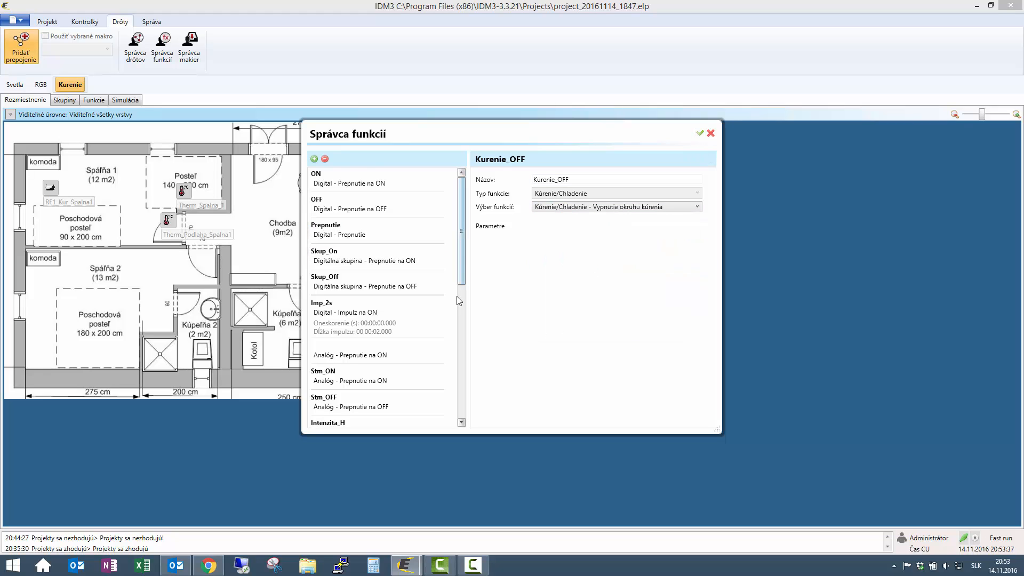
drag(460, 283, 452, 380)
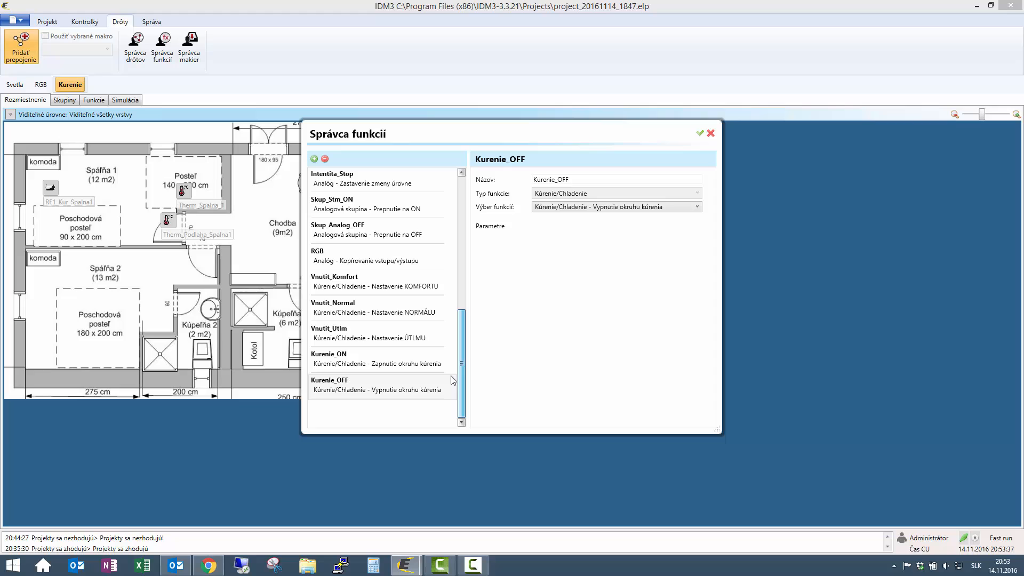
click(701, 135)
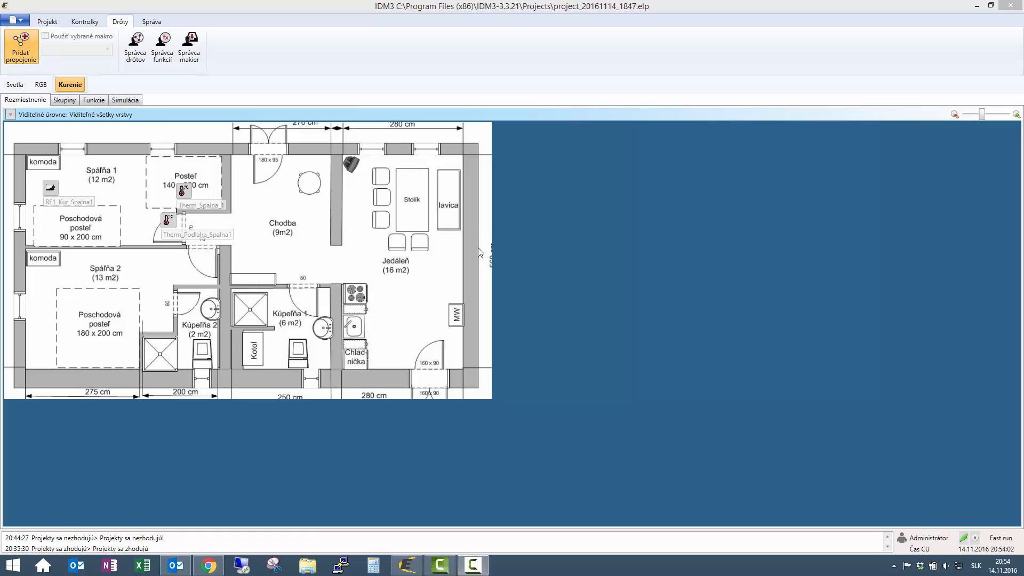
- In the system manager's system bits, add bit_VKomfort with alias bit_VKomfort, marked for export
click(155, 23)
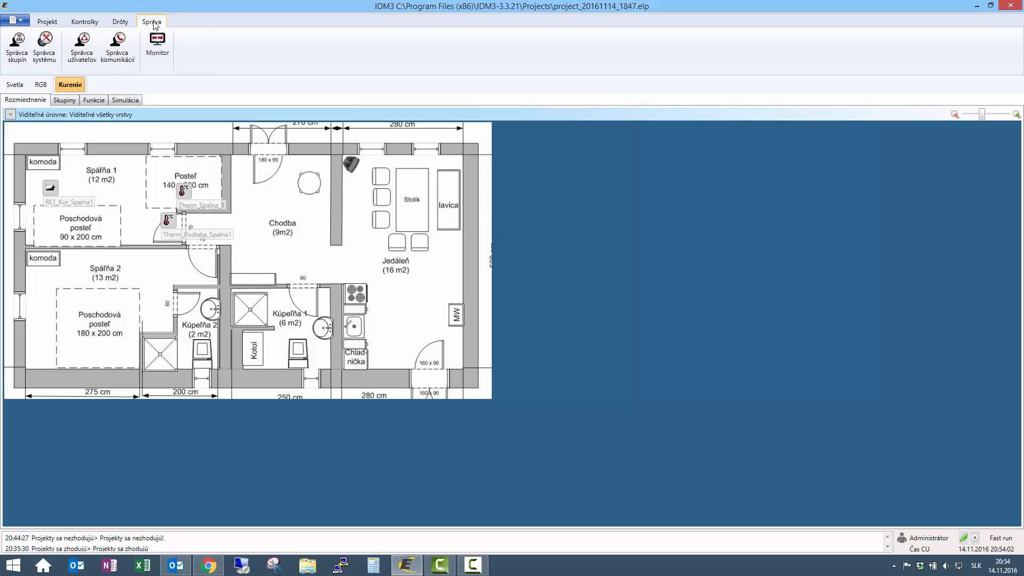
click(42, 47)
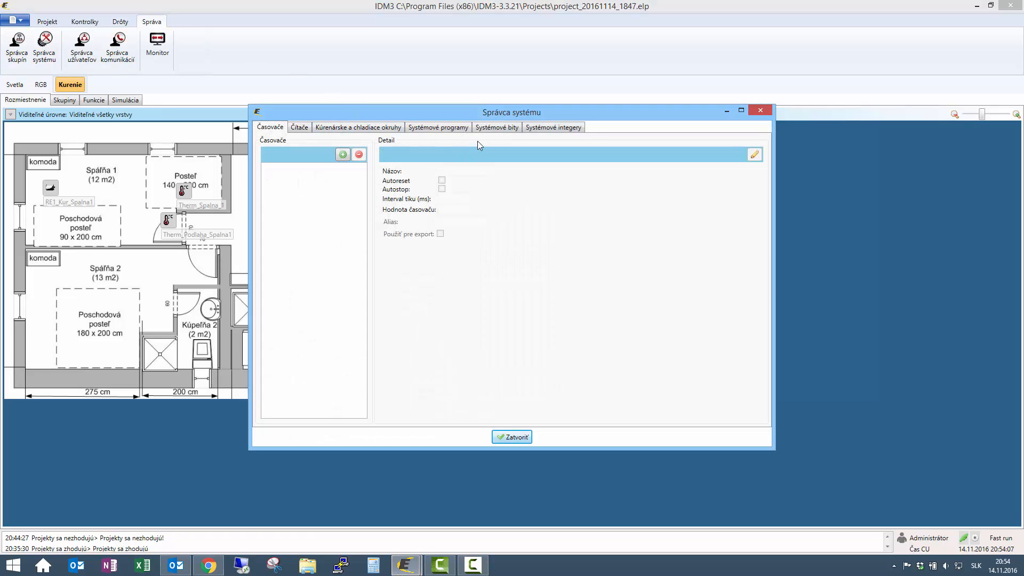
click(501, 129)
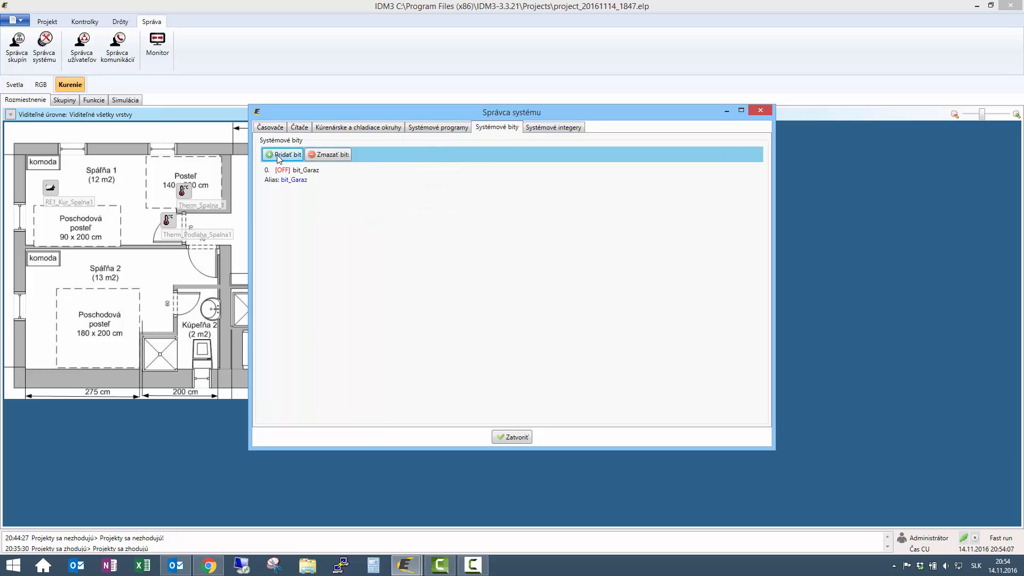
click(297, 155)
click(297, 193)
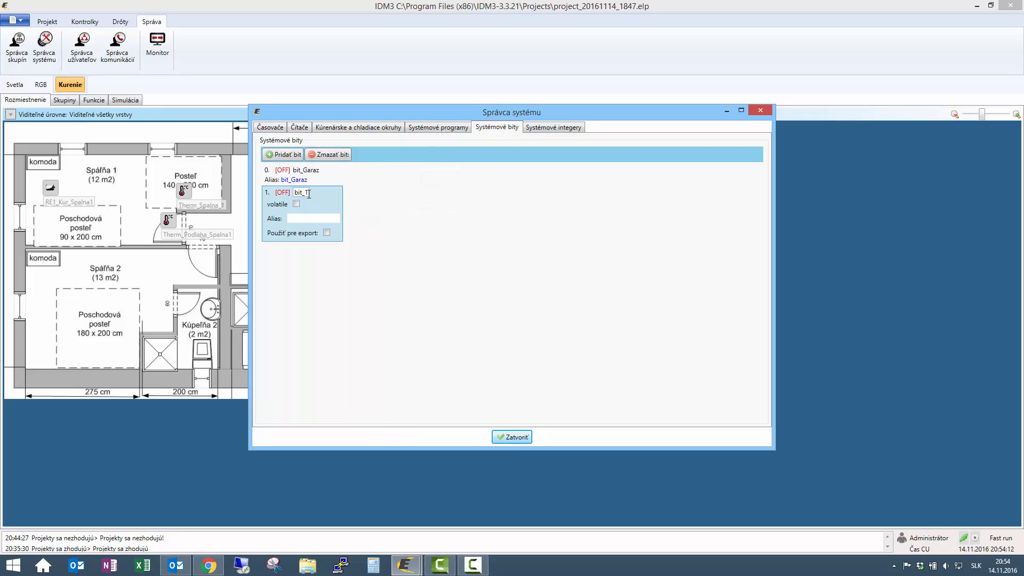
key(BackSpace)
text(VKomfort)
drag(342, 201, 367, 204)
key(ctrl+c)
click(302, 218)
key(ctrl+v)
click(326, 233)
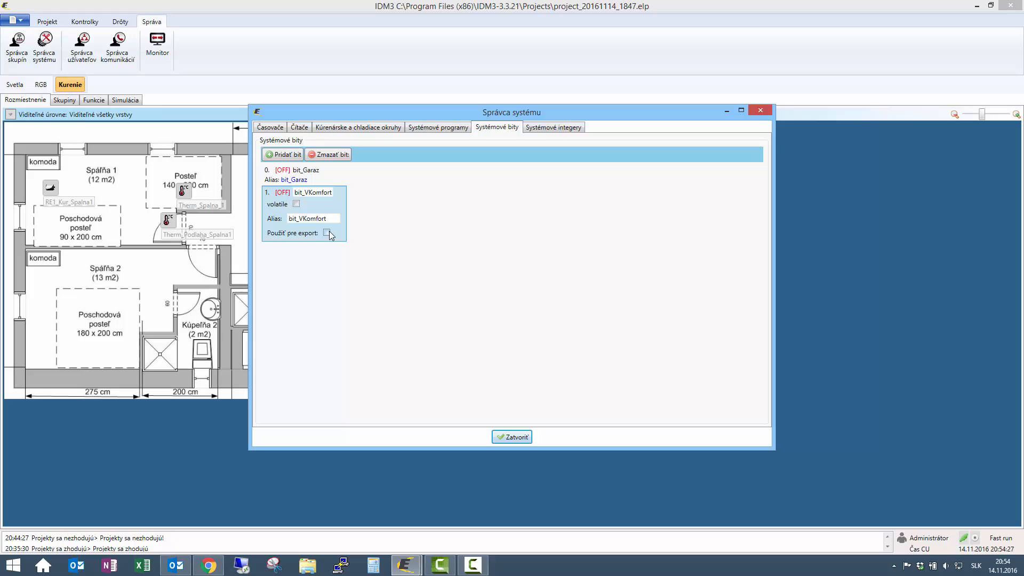
- Add system bit bit_VNormal with alias bit_VNormal, marked for export
click(296, 154)
click(305, 251)
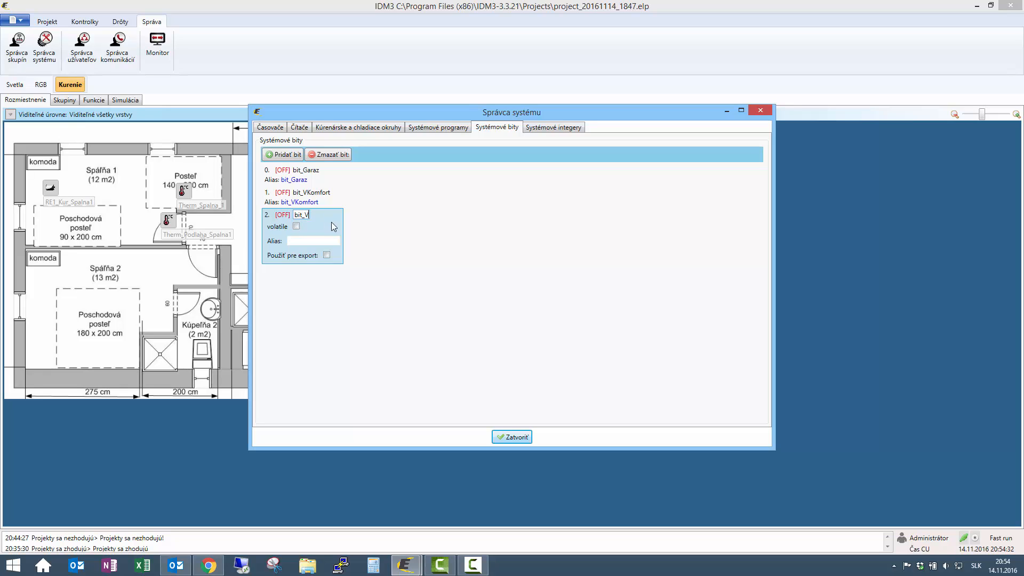
text(VNormal)
drag(296, 213, 352, 217)
key(ctrl+c)
click(293, 241)
key(ctrl+v)
click(326, 255)
- Add bit_VUtlm with alias bit_VUtlm, marked for export, and close the system manager
click(286, 153)
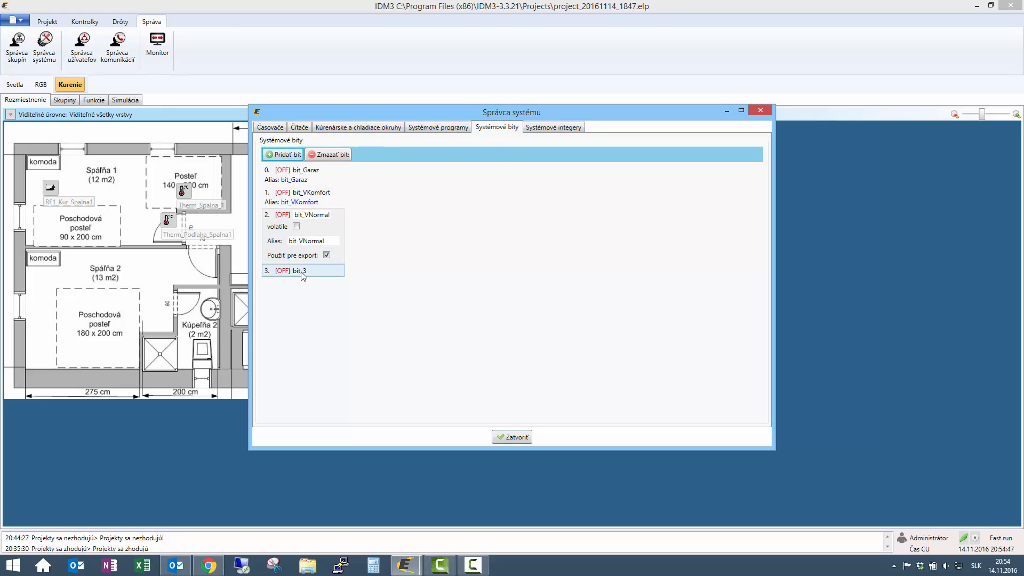
click(301, 271)
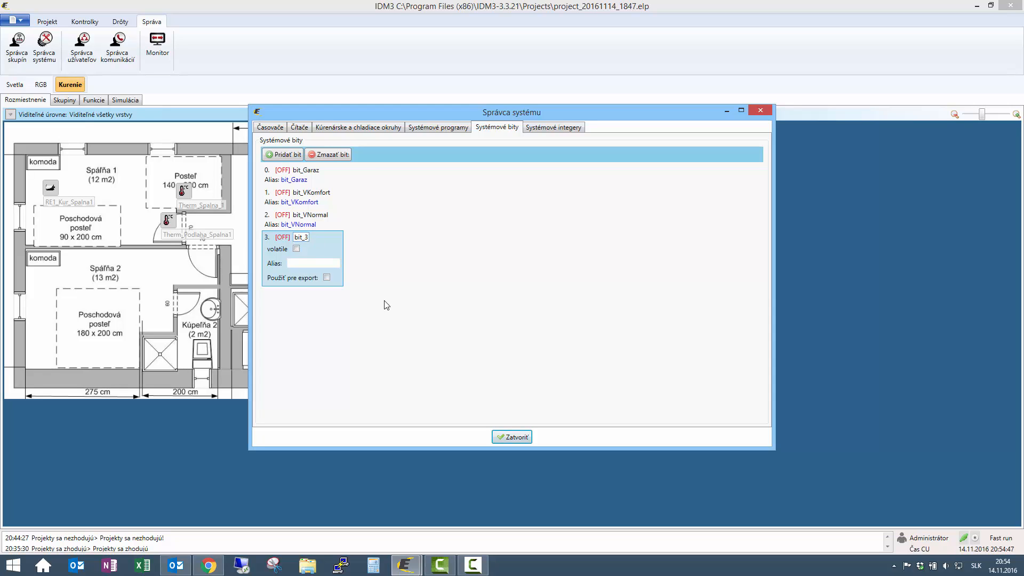
key(BackSpace)
text(VUtlm)
drag(295, 237, 338, 242)
key(ctrl+c)
click(333, 263)
key(ctrl+v)
click(327, 278)
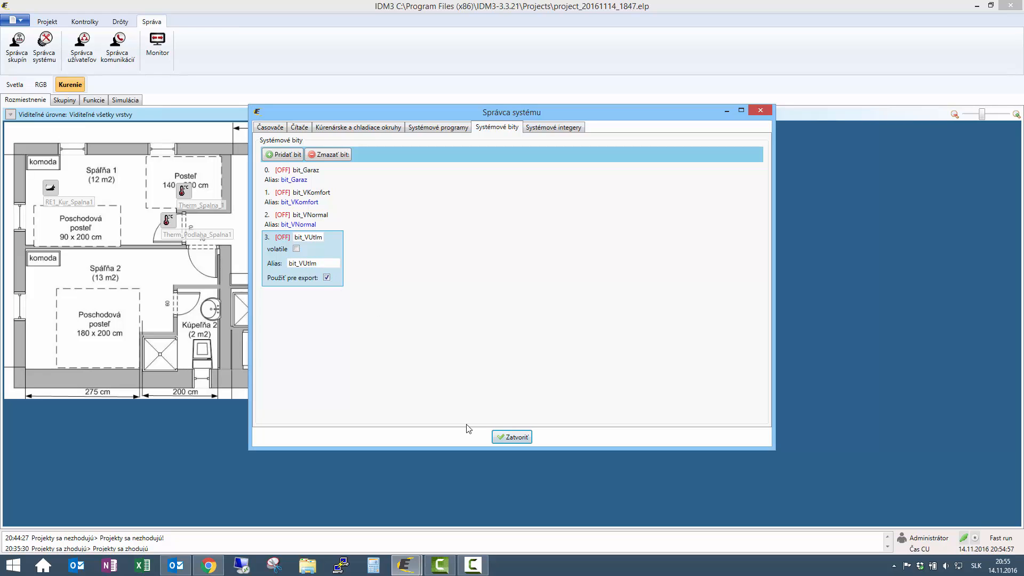
click(508, 436)
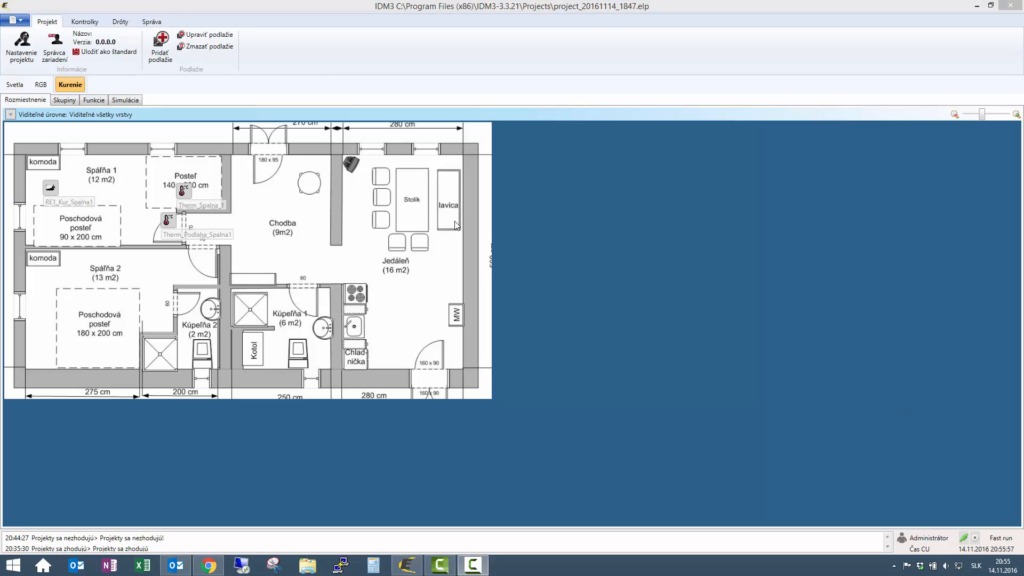
- Rename the macroFunction macro to Blok_kurenia and set its type to SystemBit
click(152, 23)
click(122, 23)
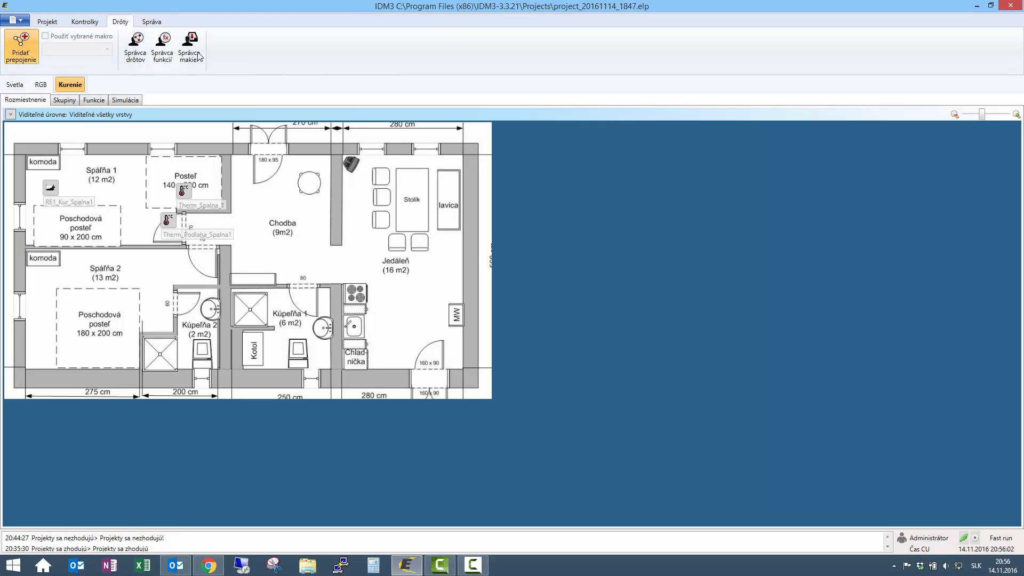
click(163, 43)
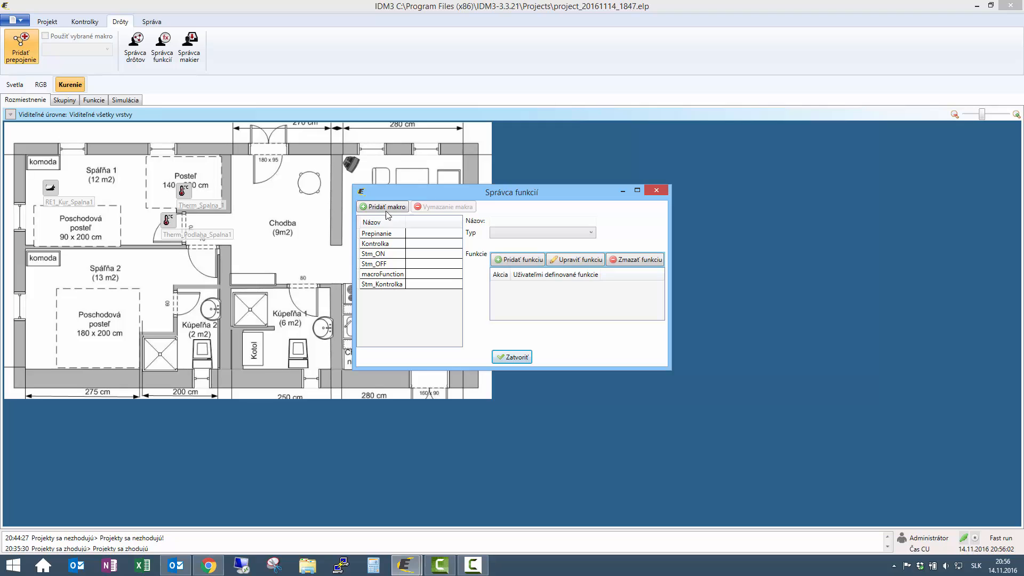
click(388, 274)
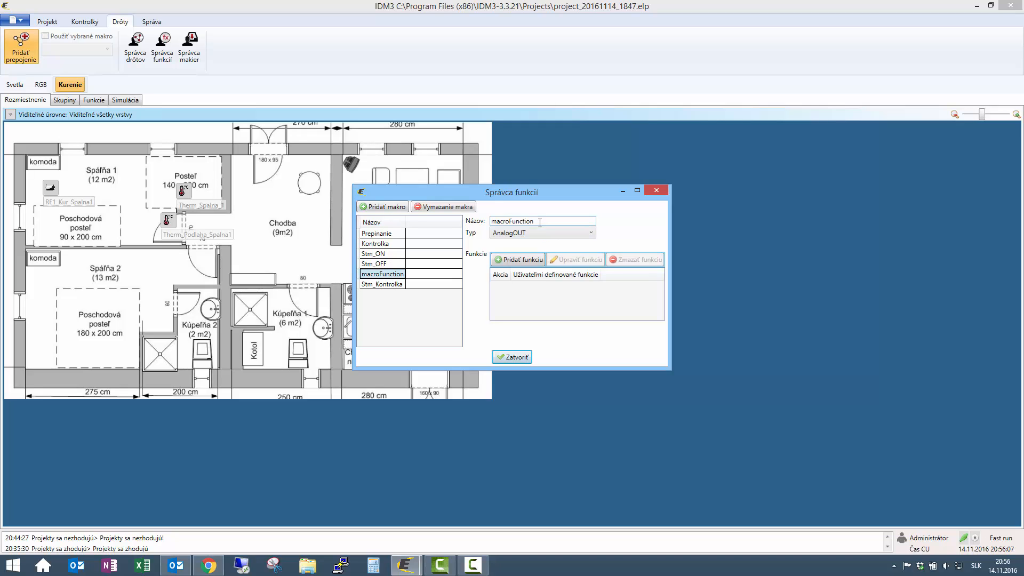
click(401, 207)
text(Blok_k)
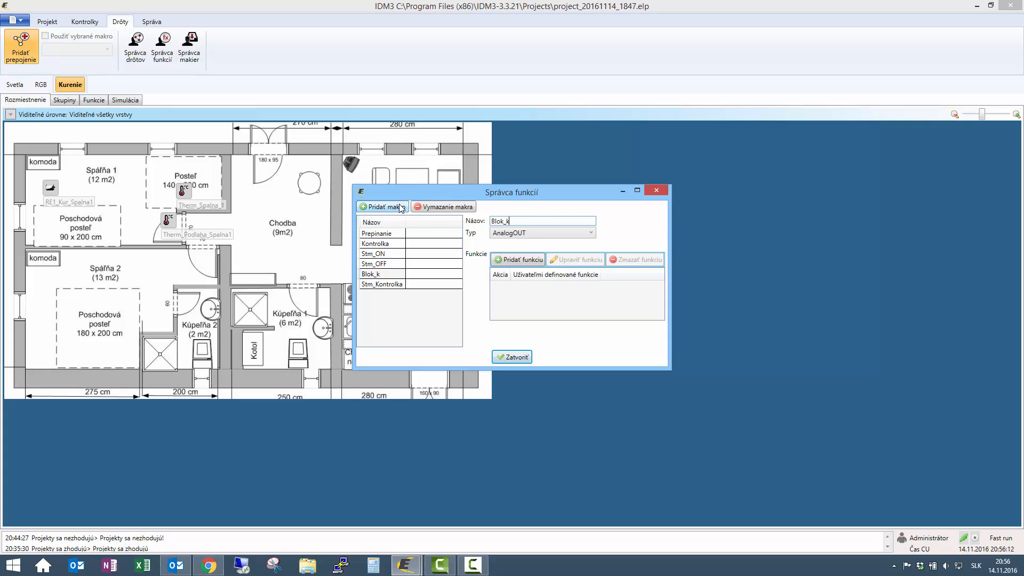
text(urenia)
click(529, 232)
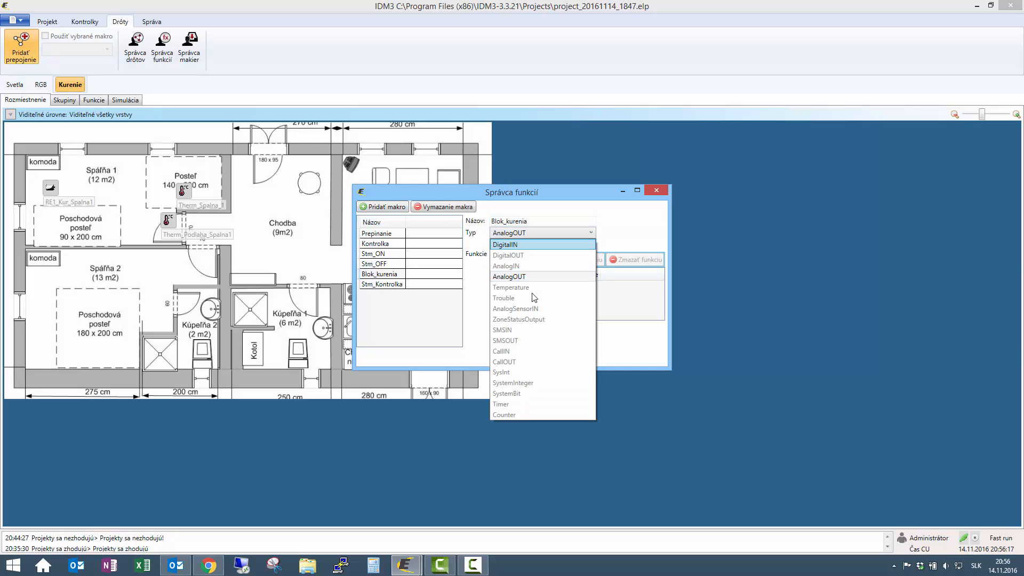
click(524, 393)
- Give Blok_kurenia a function where ON triggers the OFF function, then close the manager
click(517, 262)
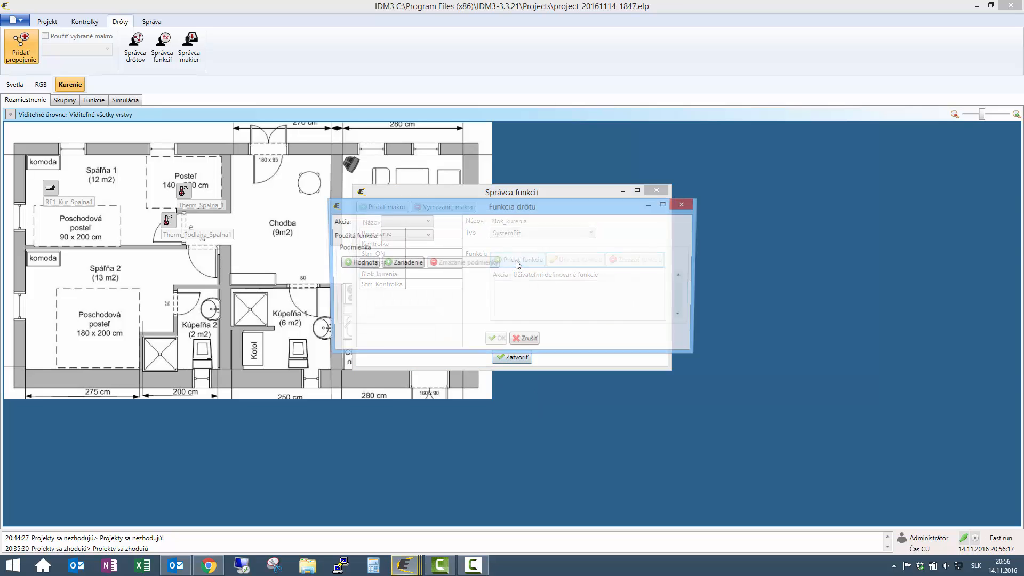
click(422, 223)
click(431, 234)
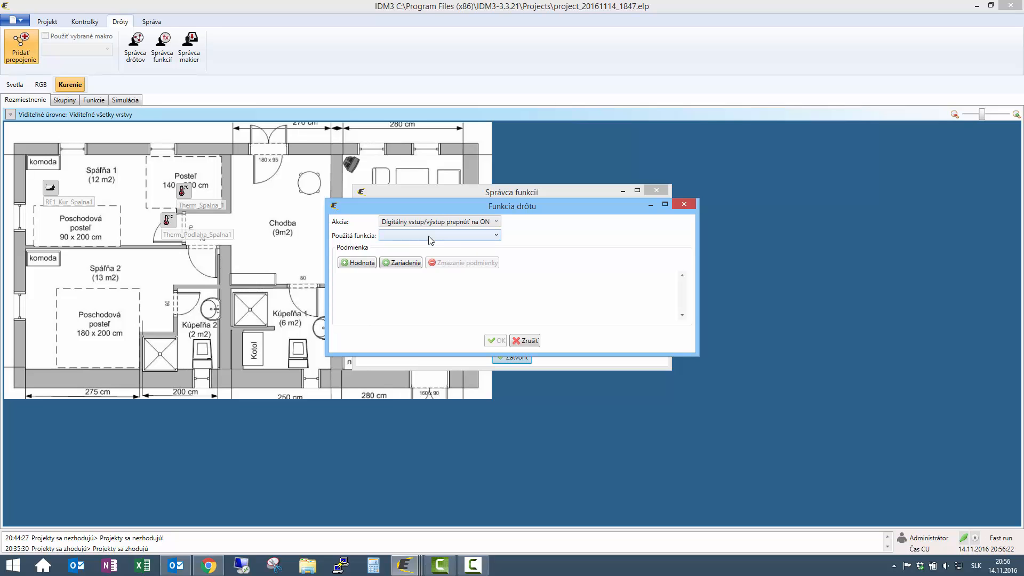
click(427, 236)
click(423, 258)
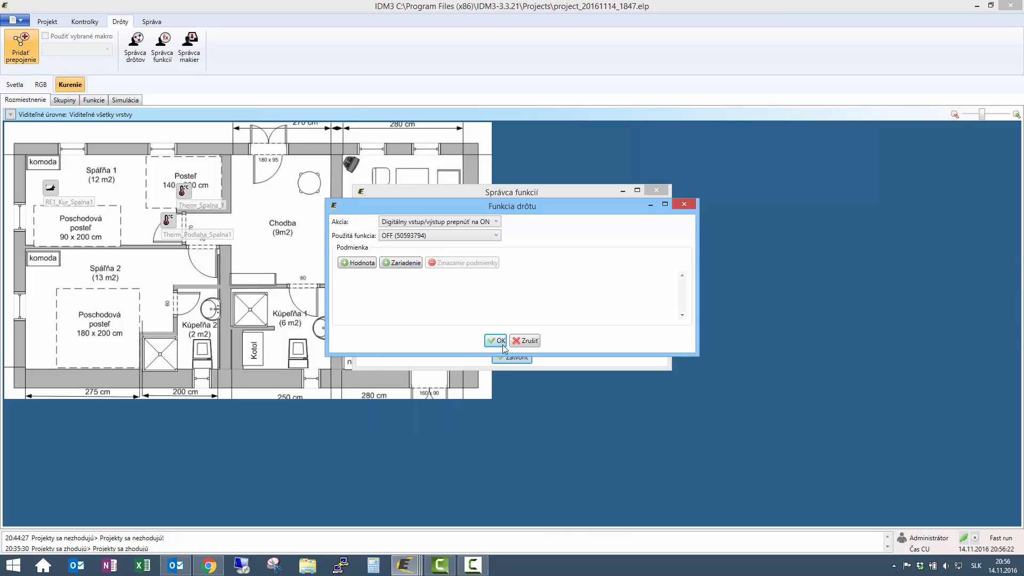
click(499, 341)
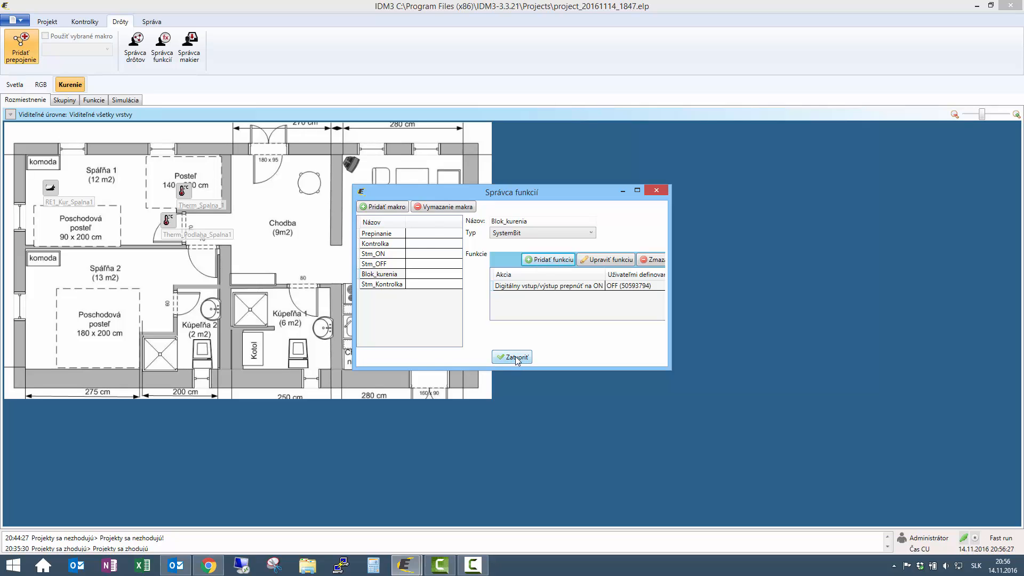
click(515, 356)
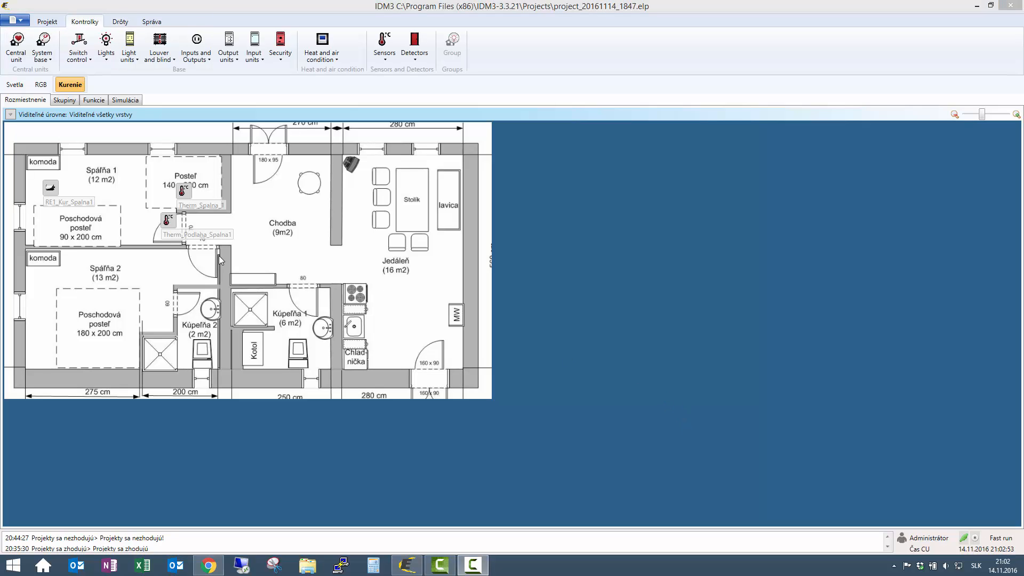
- Place a system bits unit and the central unit in the Chodba hallway area
click(42, 53)
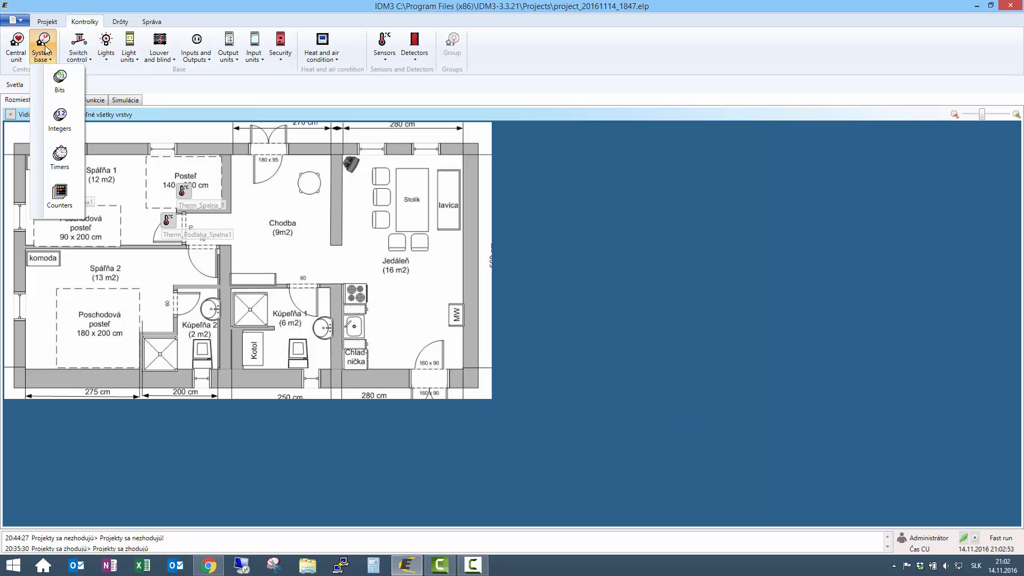
click(60, 85)
click(317, 190)
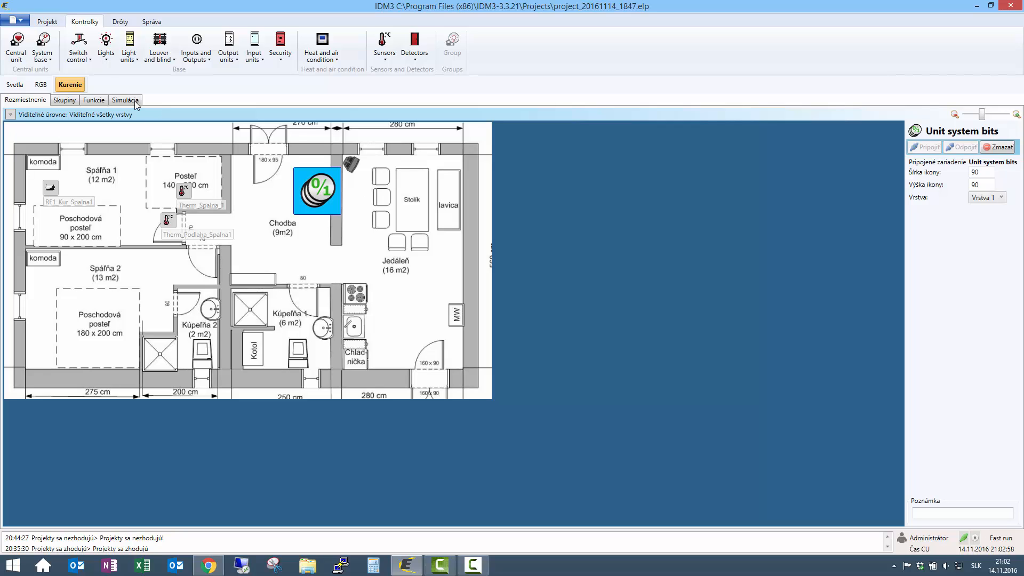
click(19, 49)
click(305, 278)
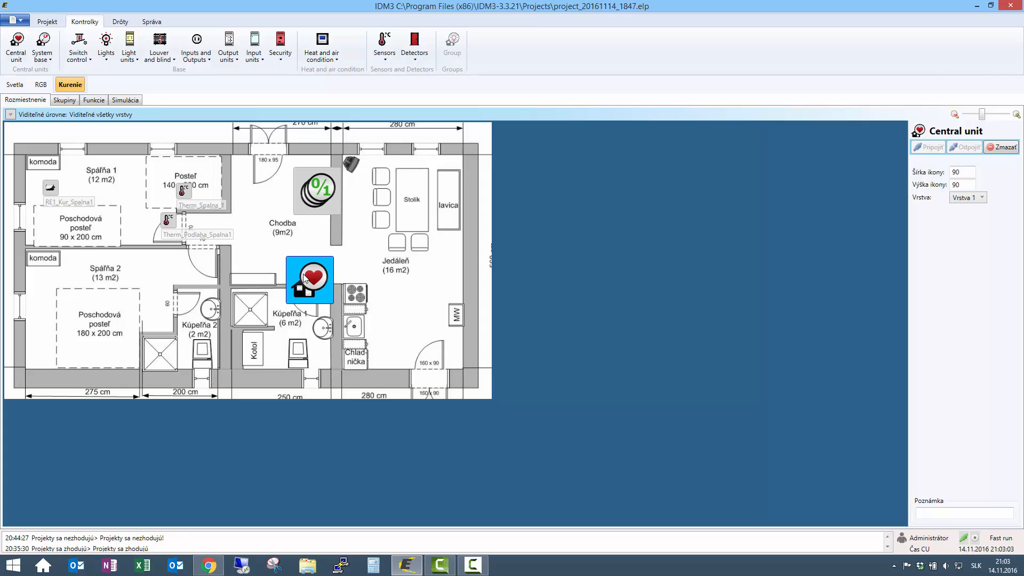
drag(304, 277, 308, 280)
click(289, 240)
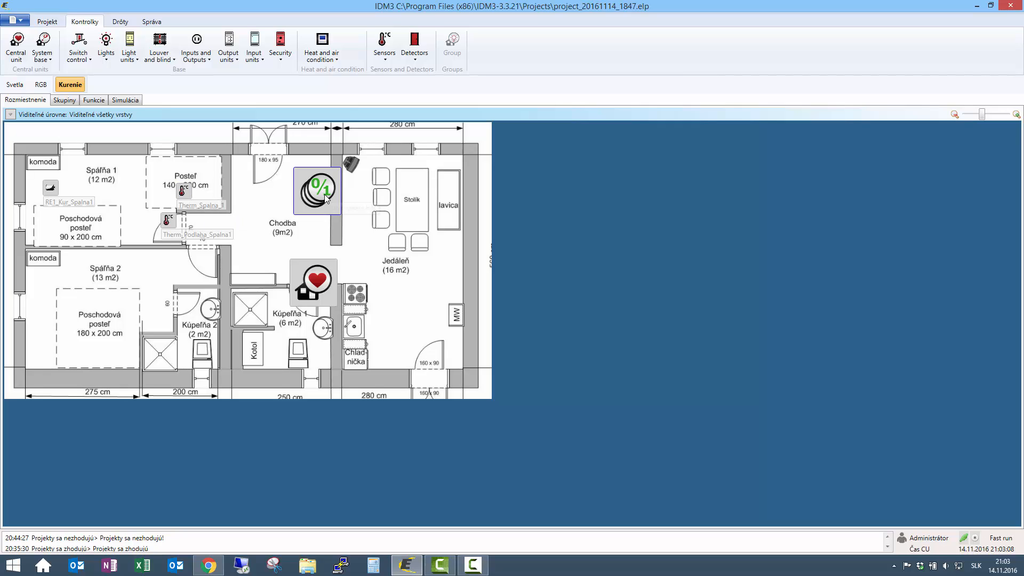
drag(324, 194, 309, 302)
click(94, 100)
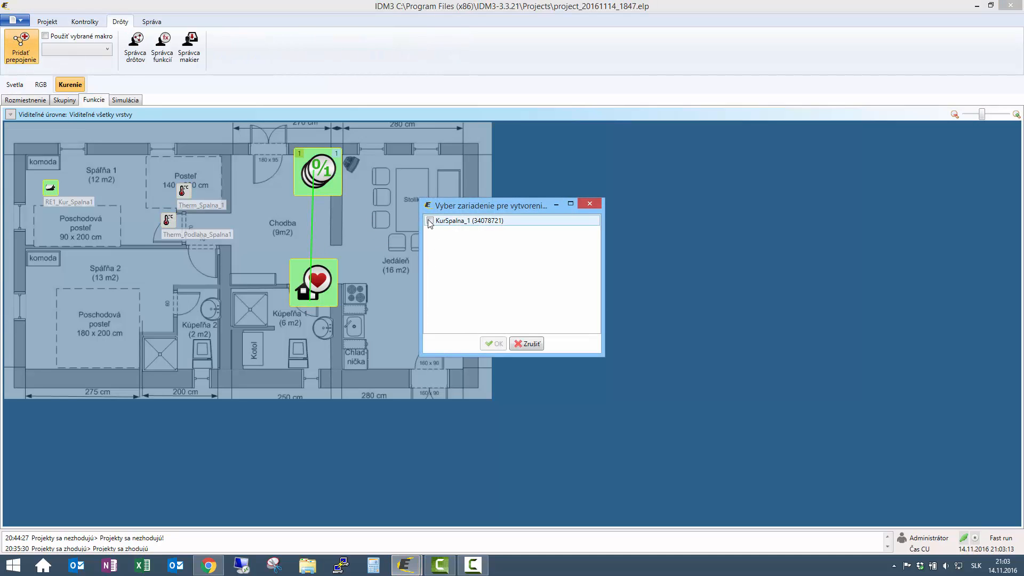
- Choose KurSpalna_1 as the heating circuit for the system bits connection
click(429, 221)
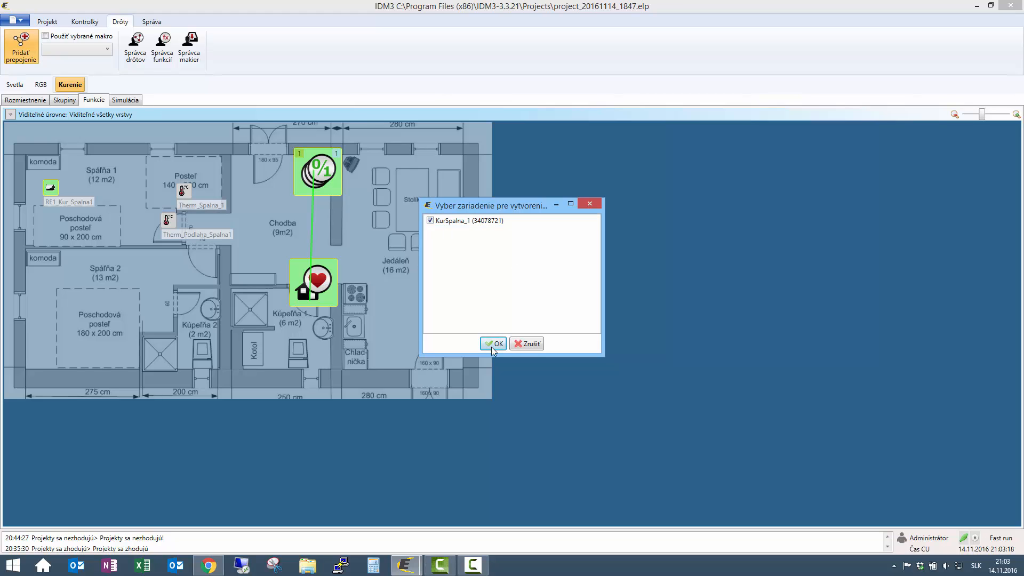
click(493, 343)
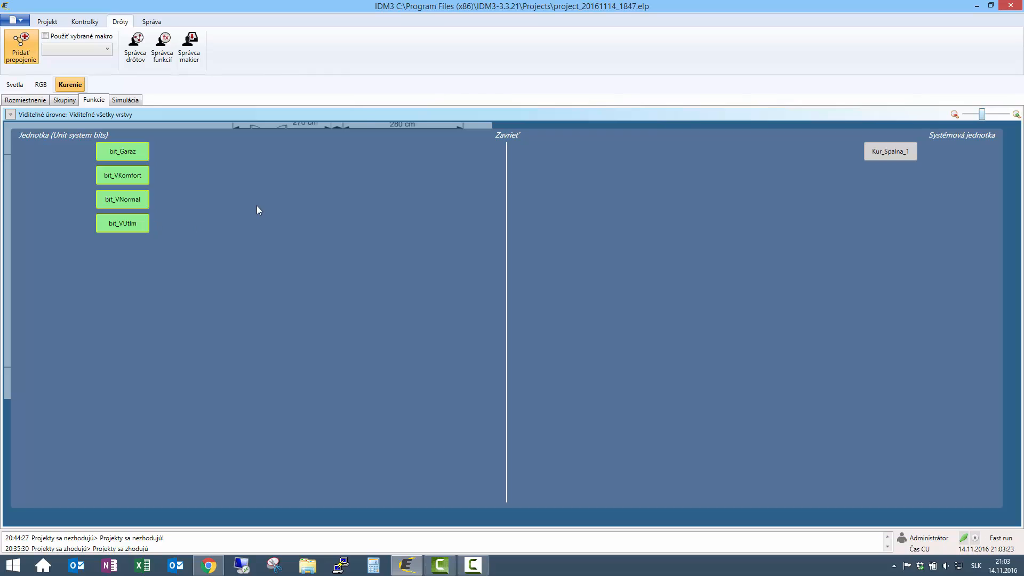
click(81, 50)
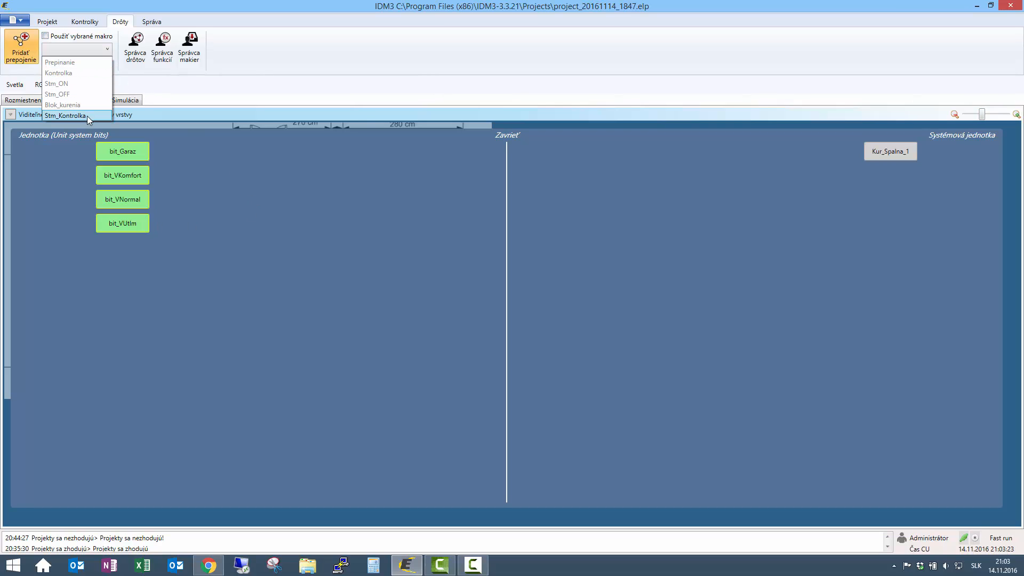
- Link bit_VKomfort to bit_VNormal via Blok_kurenia, then wire bit_VKomfort to Kur_Spalna_1
click(75, 104)
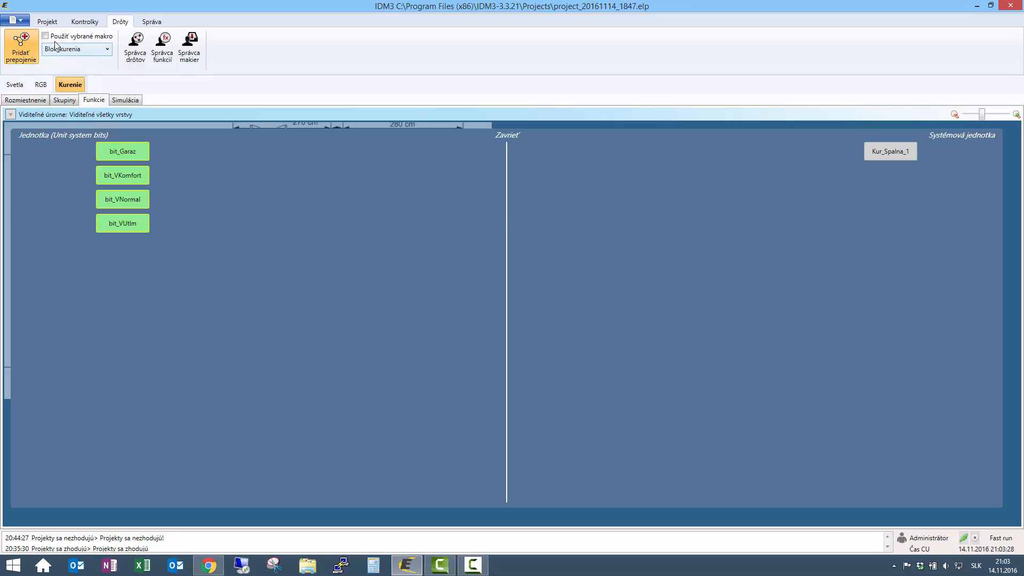
click(45, 37)
mouse_move(126, 175)
mouse_down()
mouse_move(126, 231)
mouse_move(120, 168)
mouse_move(123, 229)
mouse_move(129, 175)
mouse_up()
click(45, 36)
drag(121, 176, 888, 151)
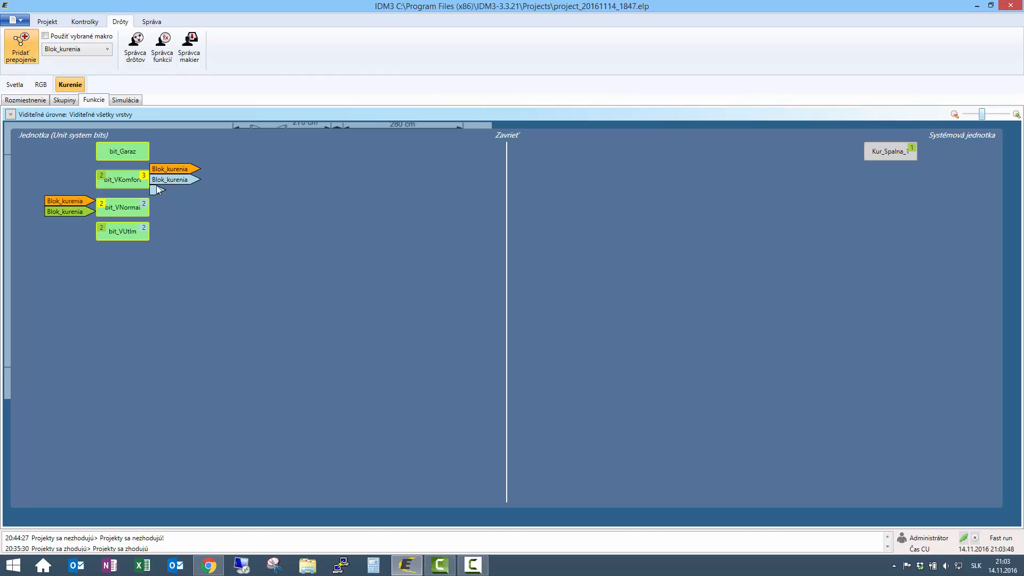
- Add an ON function forcing Vnutit_Komfort to the bit_VKomfort–Kur_Spalna_1 wire
click(157, 189)
click(461, 230)
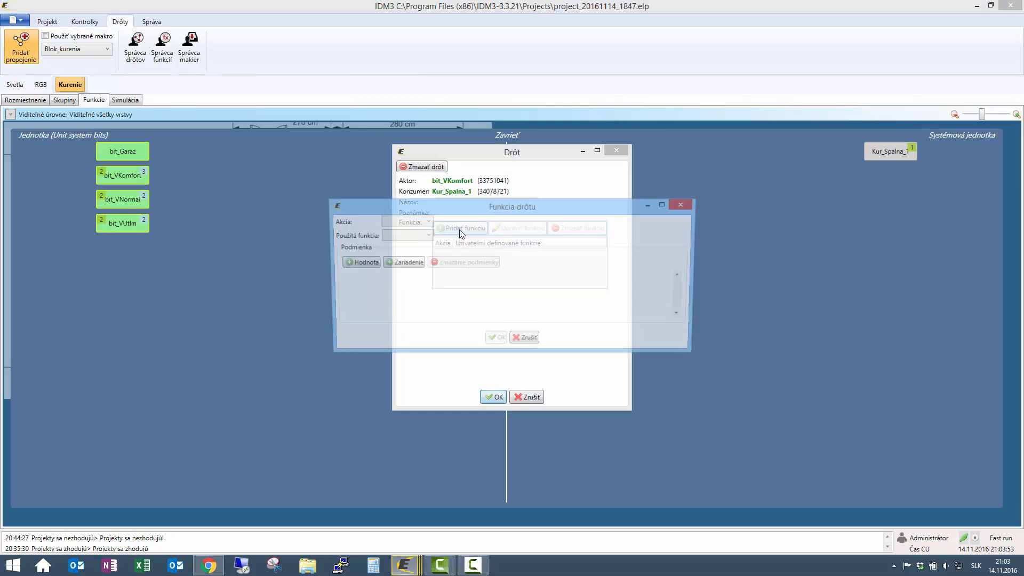
click(435, 221)
click(433, 235)
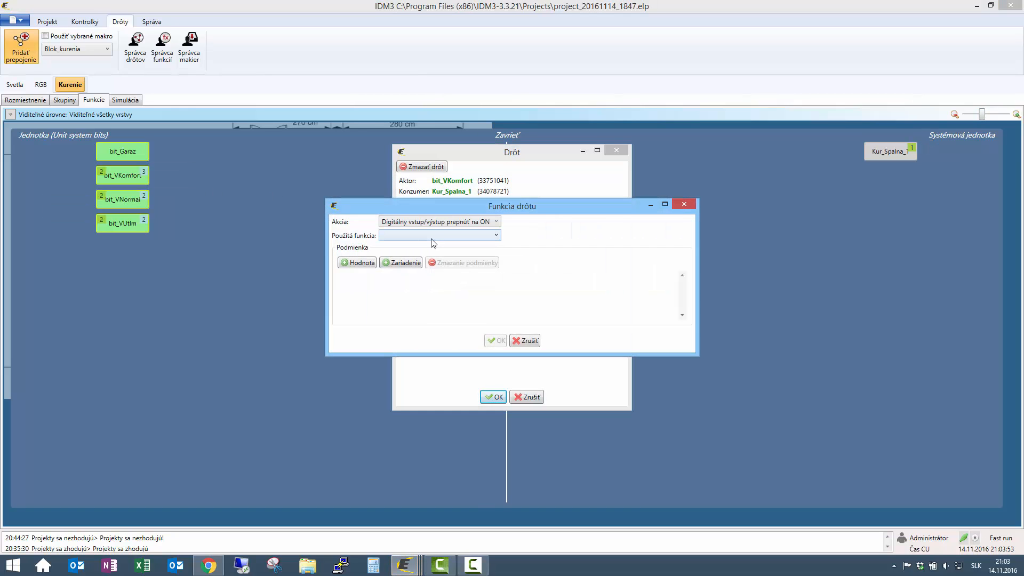
click(432, 239)
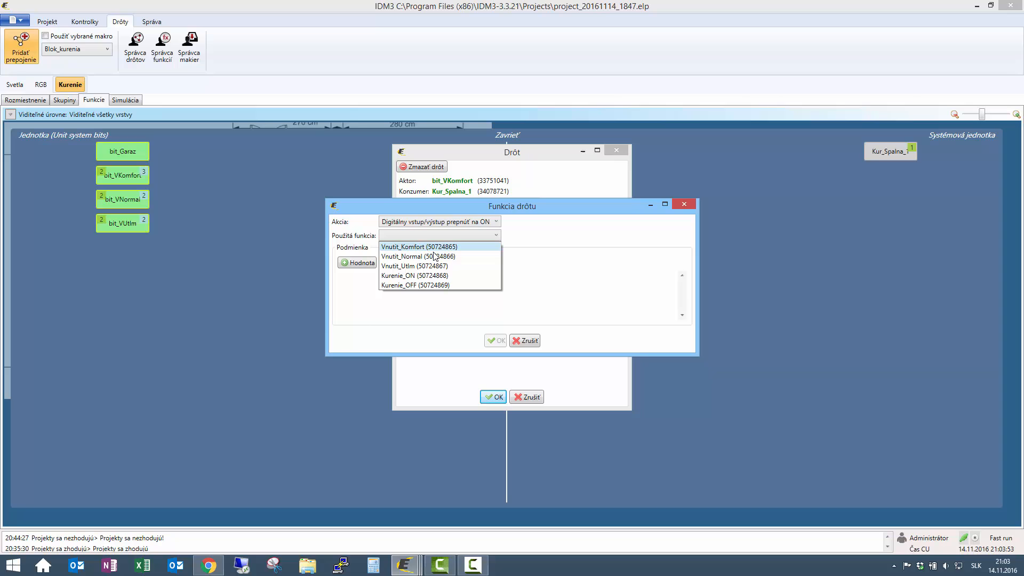
click(407, 247)
click(496, 340)
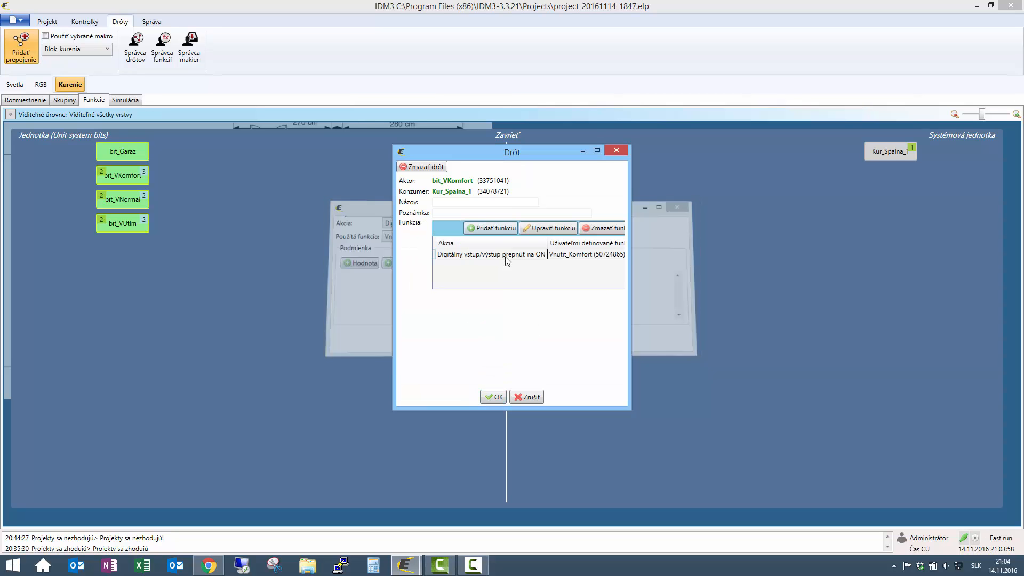
- Add an OFF function triggering Kurenie_ON, save the wire, and leave the wiring view
click(491, 228)
click(412, 223)
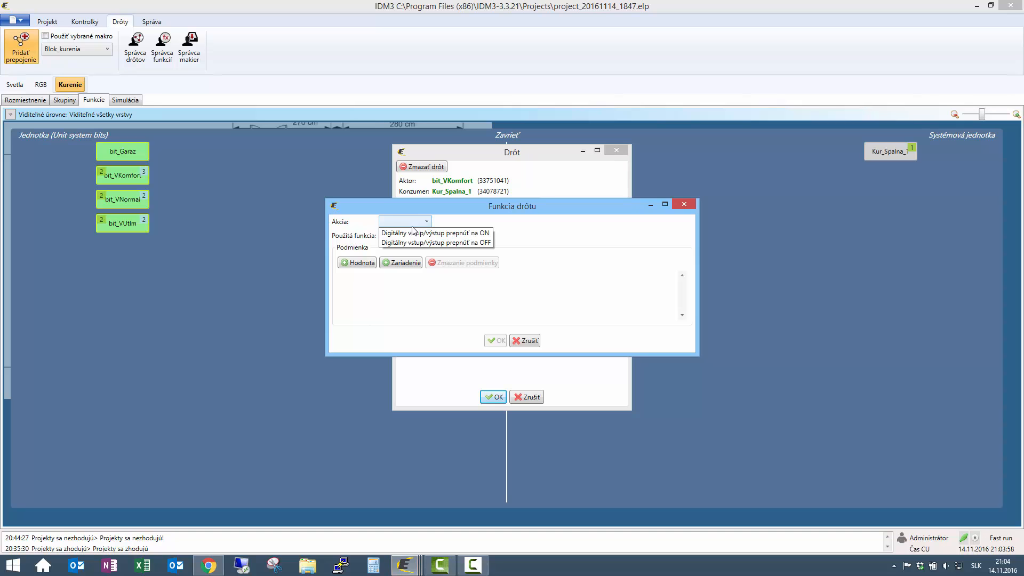
click(421, 242)
click(420, 235)
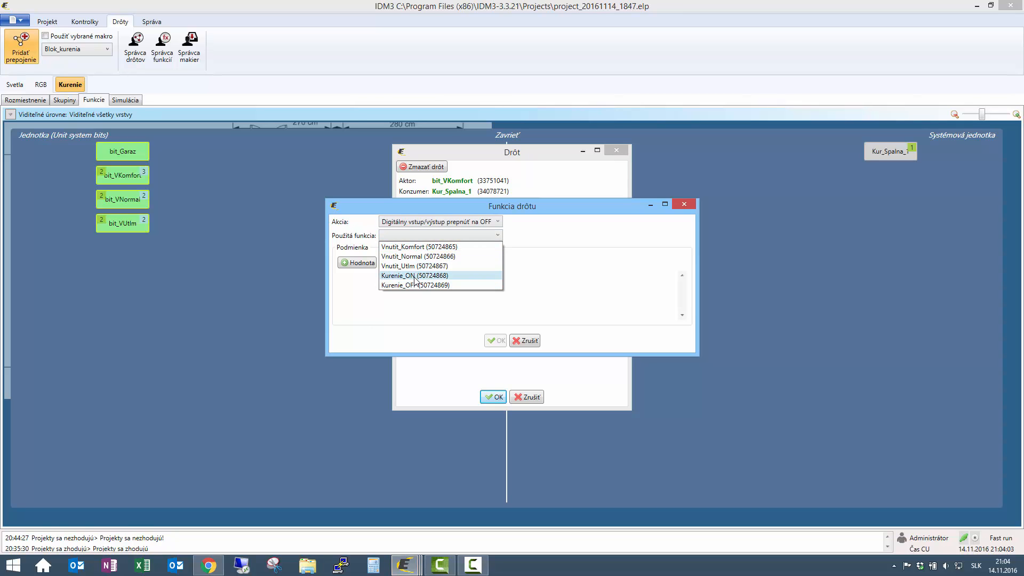
click(415, 275)
click(496, 340)
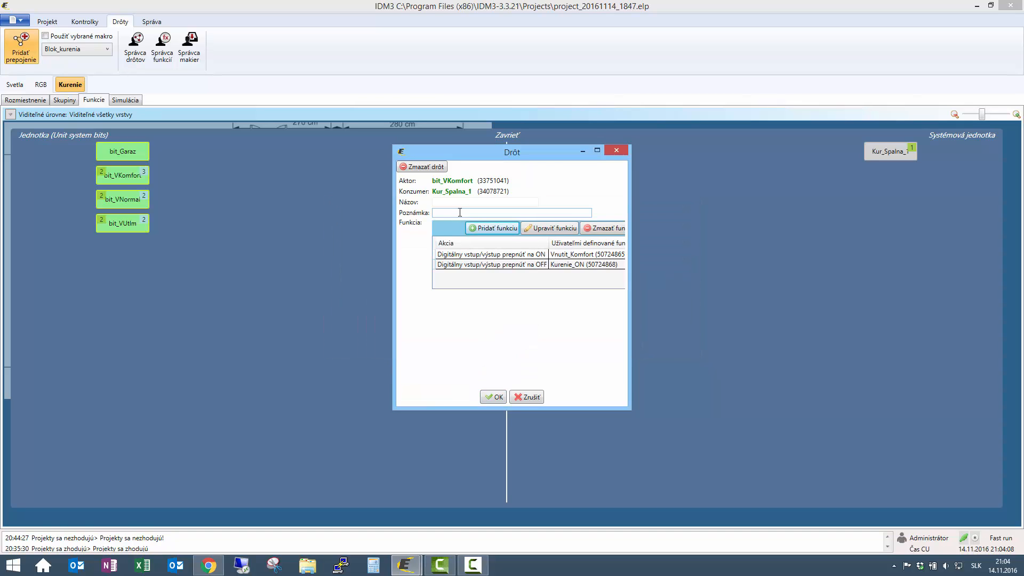
click(463, 204)
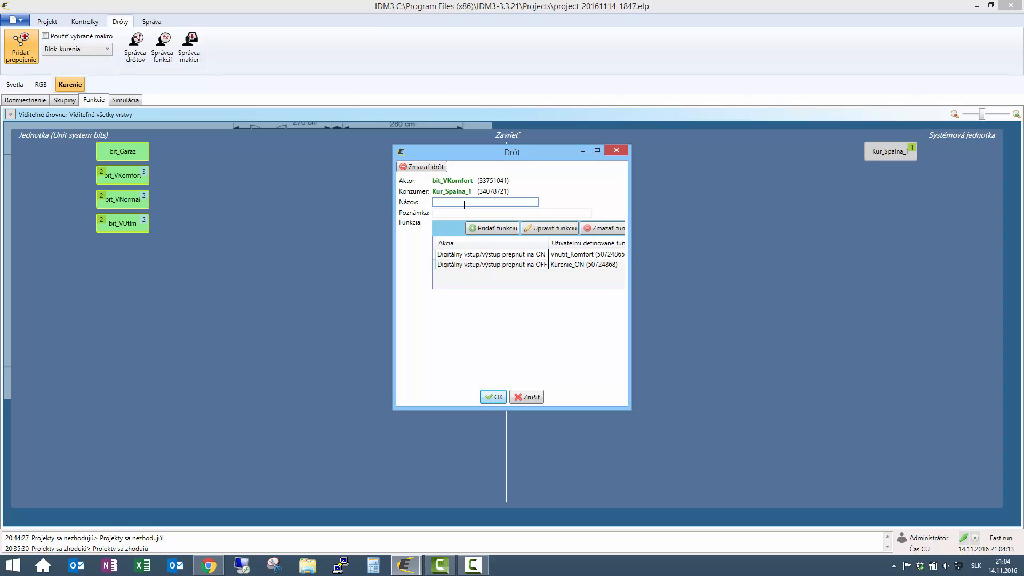
click(495, 396)
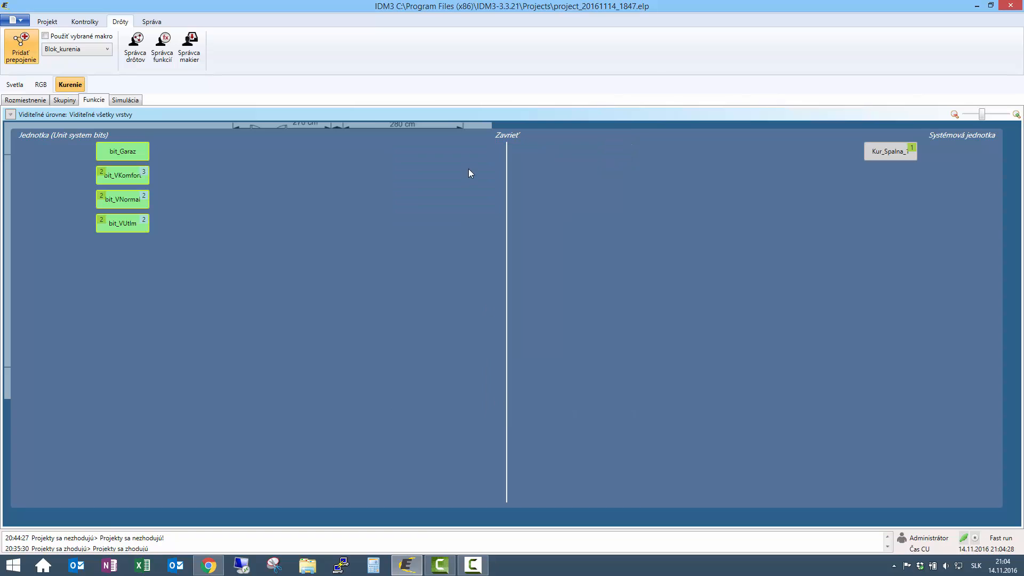
click(513, 136)
- Review Program_Spalna_1's heating levels and weekly schedule under System manager's system programs
click(151, 22)
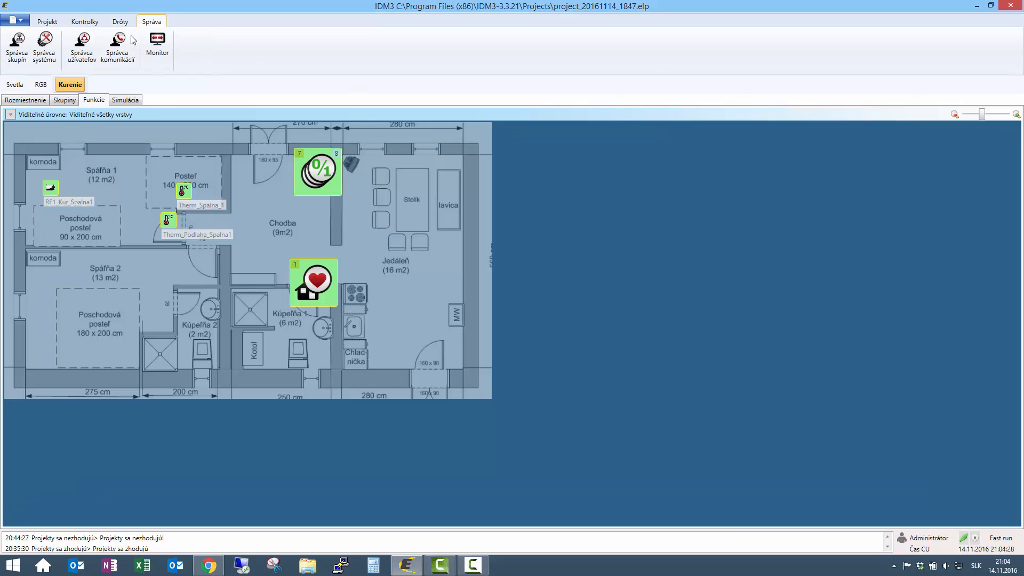
click(43, 48)
click(413, 130)
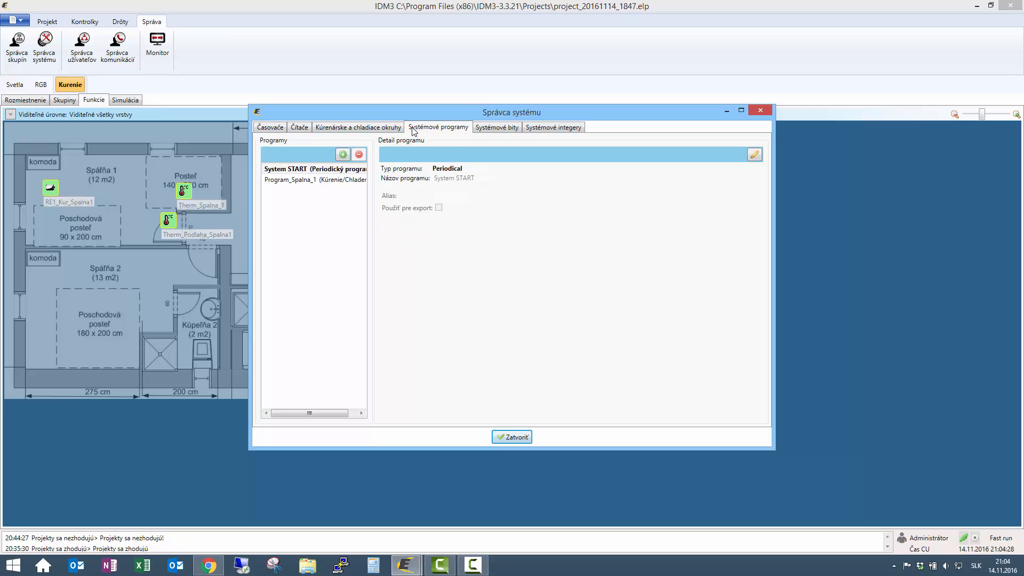
click(312, 179)
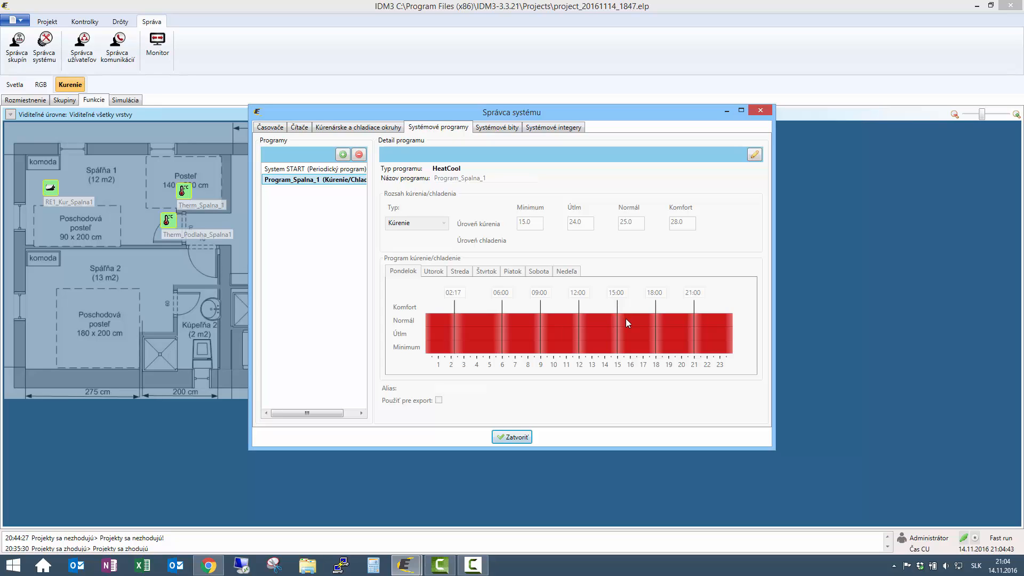
click(762, 109)
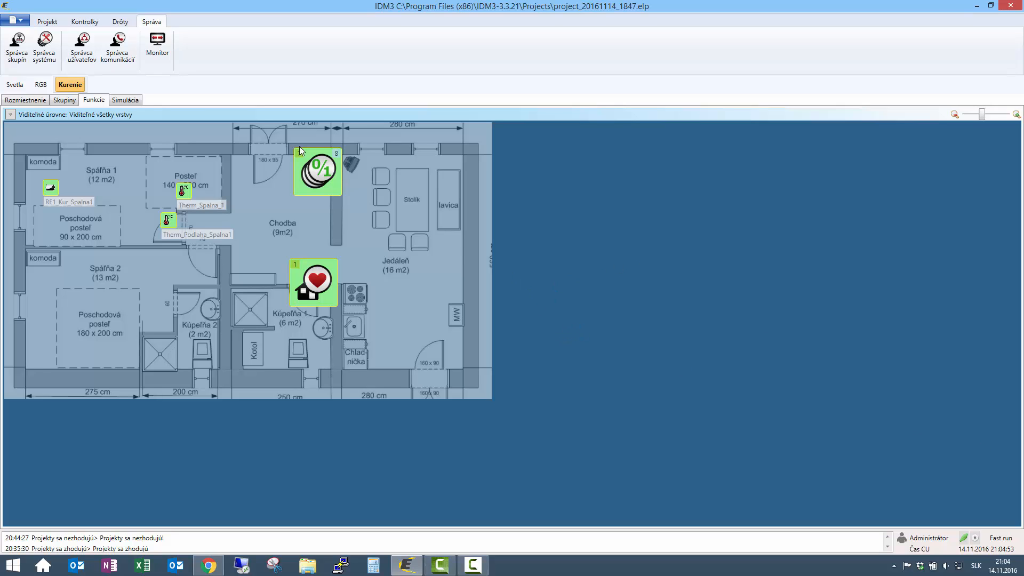
- Link the system bits to the central unit's KurSpalna_1 heating circuit
drag(326, 172, 323, 285)
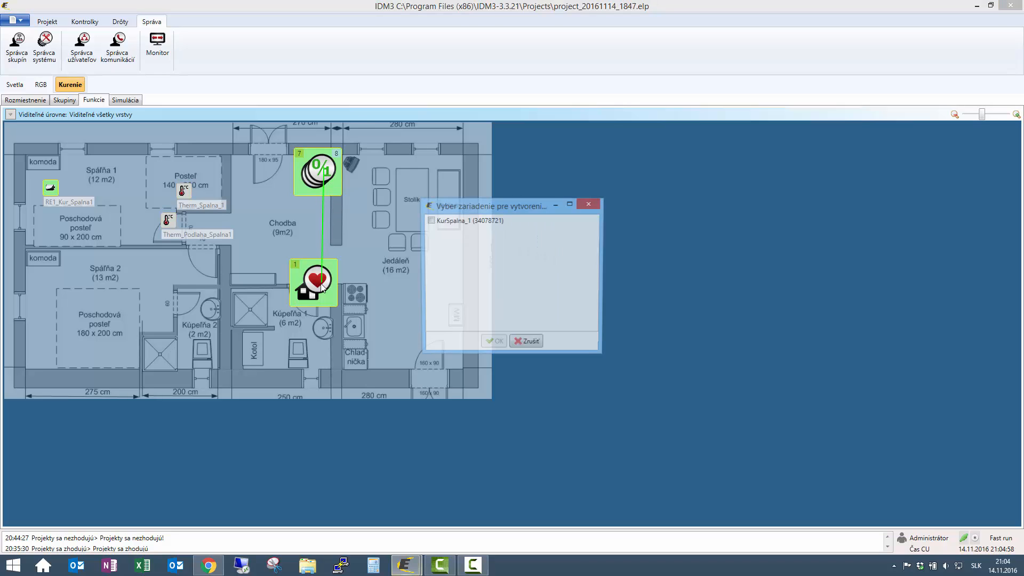
click(428, 222)
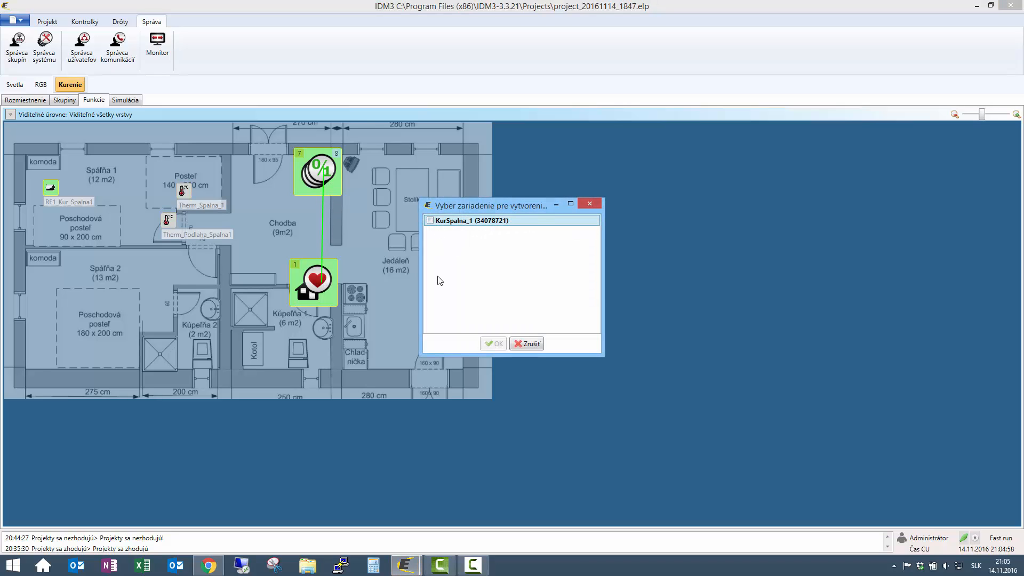
click(429, 220)
click(493, 344)
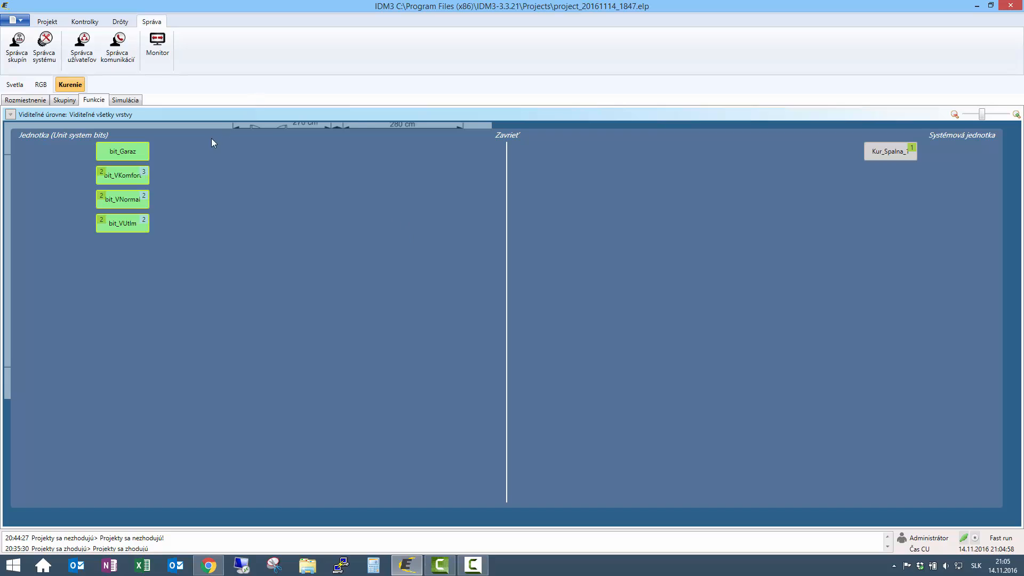
- Name the bit_VKomfort wire Vkomfort, then wire bit_VNormal to Kur_Spalna_1
mouse_move(143, 173)
click(156, 190)
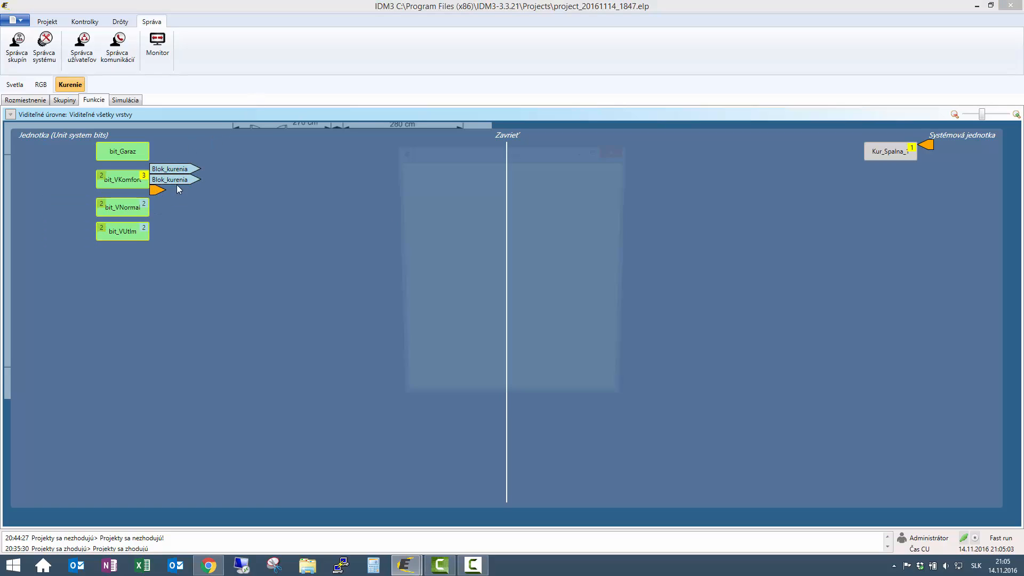
click(467, 202)
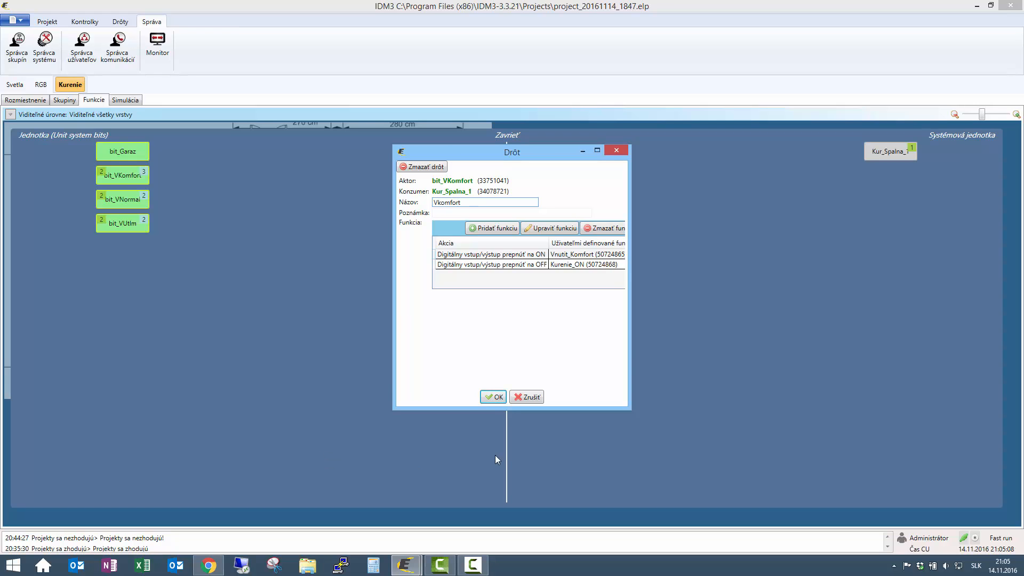
click(490, 397)
drag(121, 188, 884, 151)
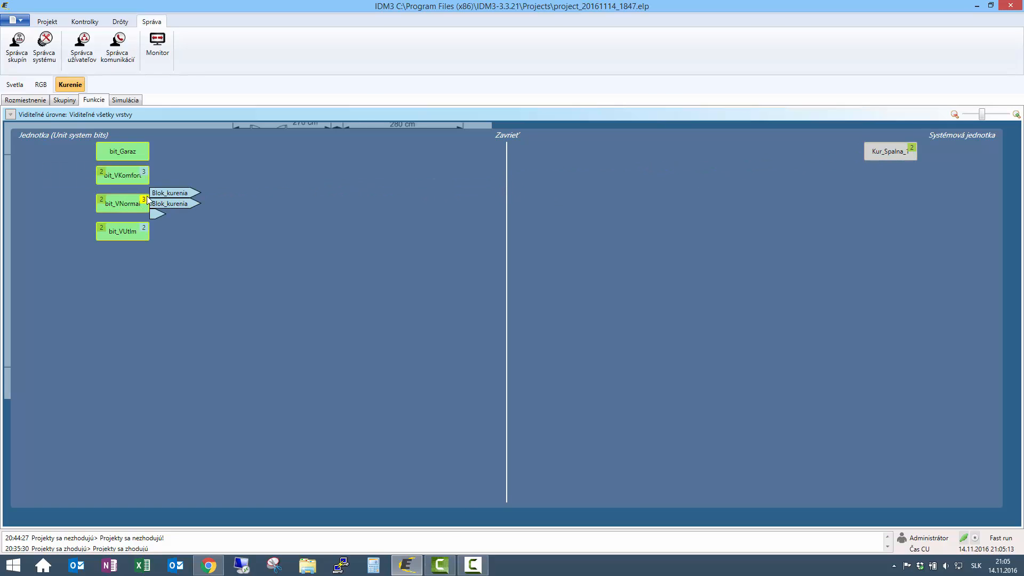
- Name the bit_VNormal wire VNormal and add an ON function forcing Vnutit_Normal
click(158, 214)
click(457, 204)
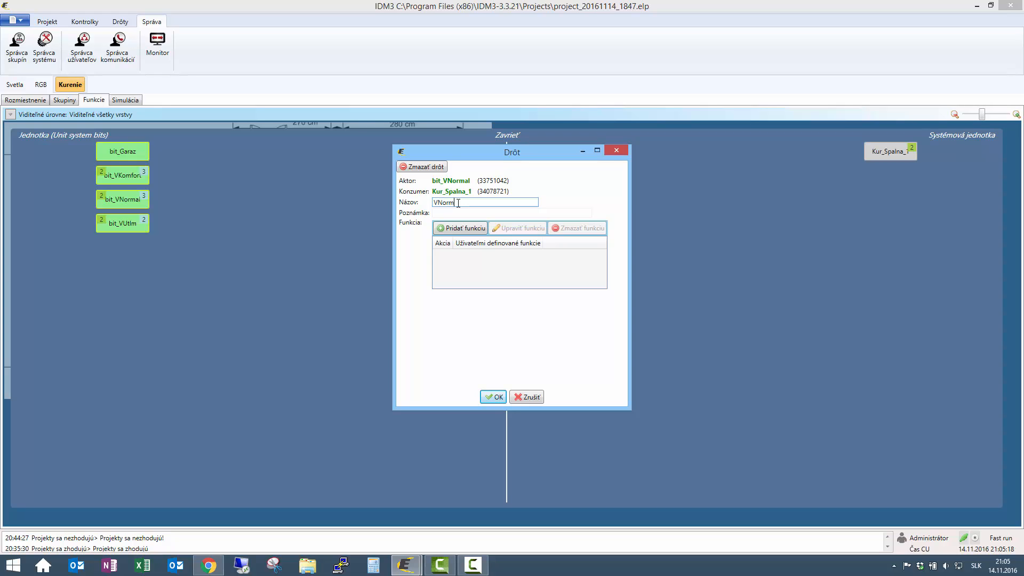
text(VNormal)
click(461, 228)
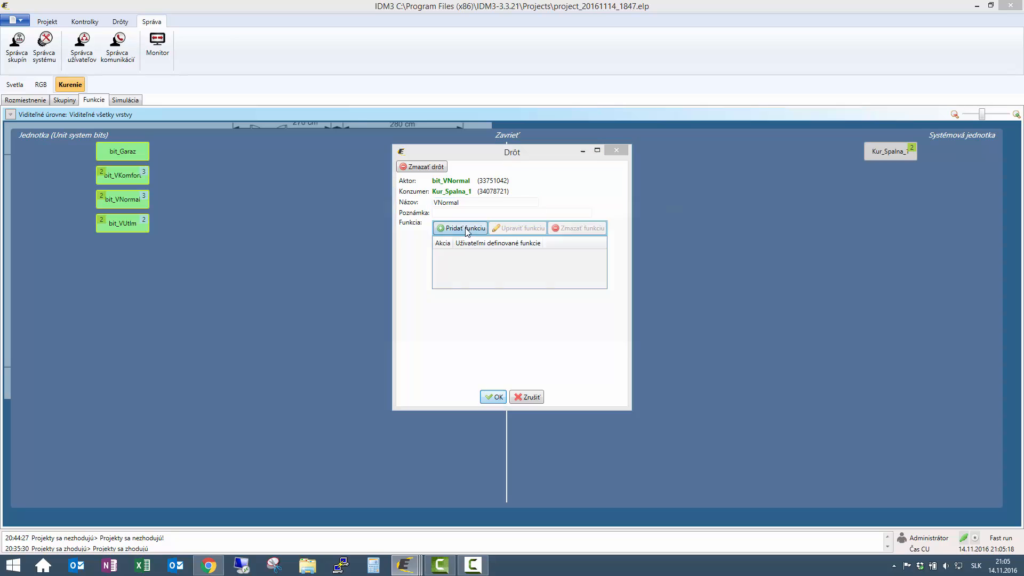
click(405, 221)
click(412, 232)
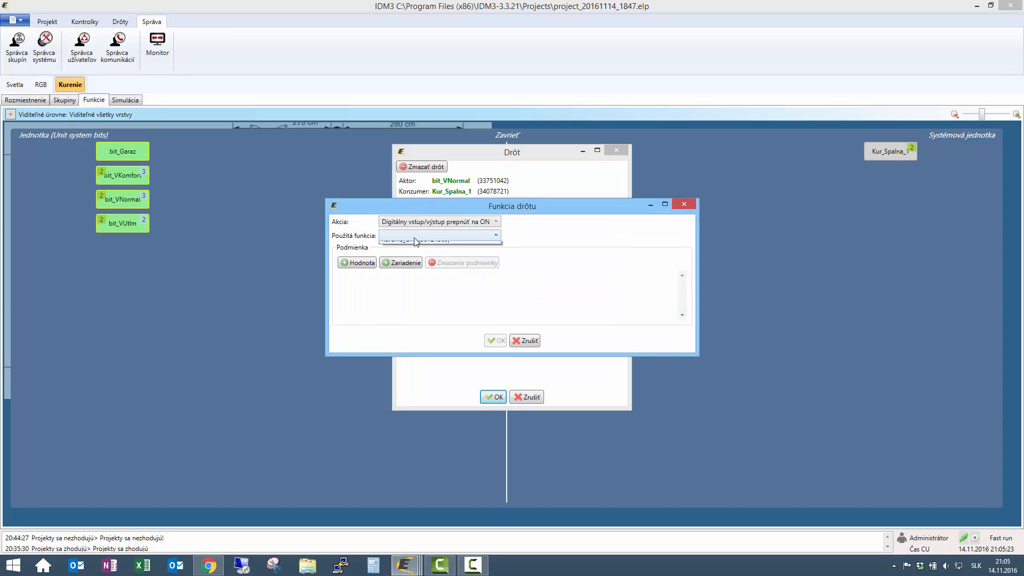
click(415, 236)
click(417, 256)
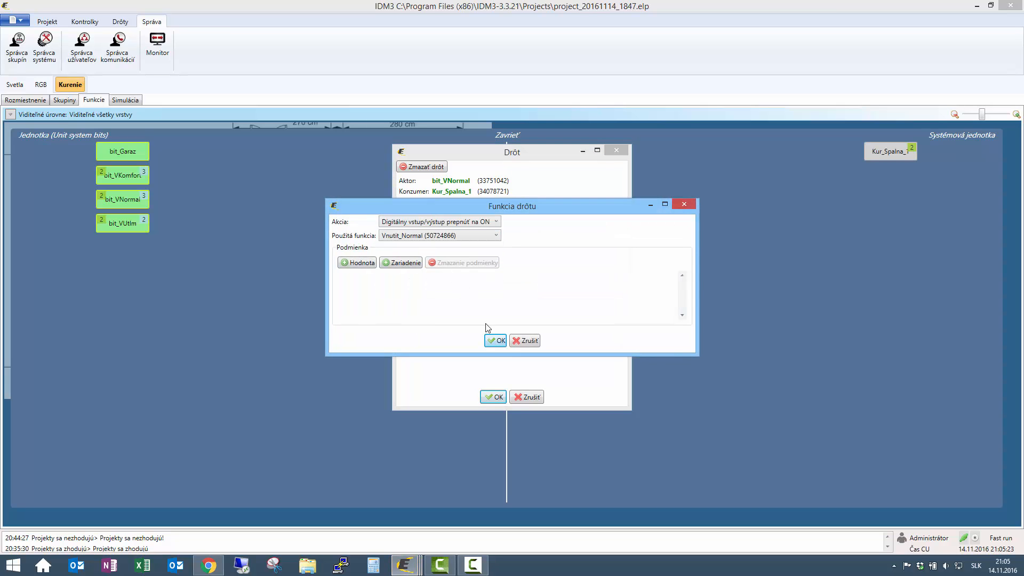
click(494, 340)
- Add an OFF function triggering Kurenie_ON to the VNormal wire and save it
click(471, 226)
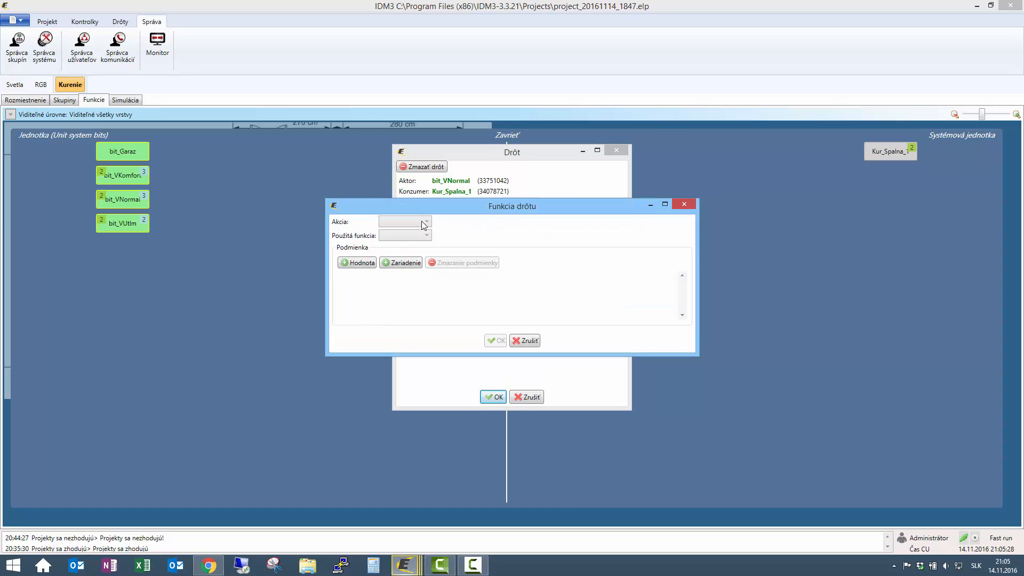
click(421, 221)
click(422, 243)
click(422, 236)
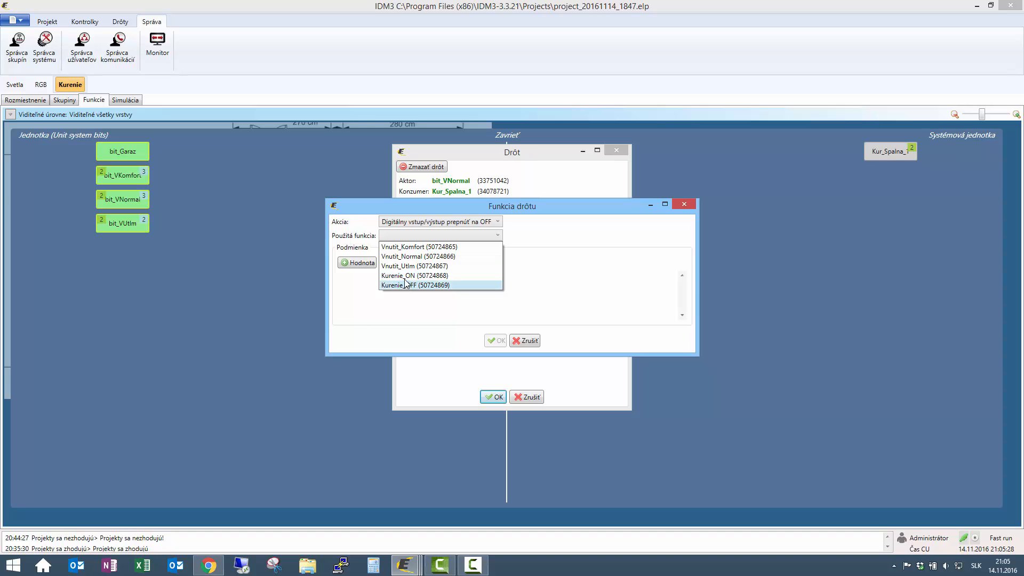
click(410, 275)
click(495, 340)
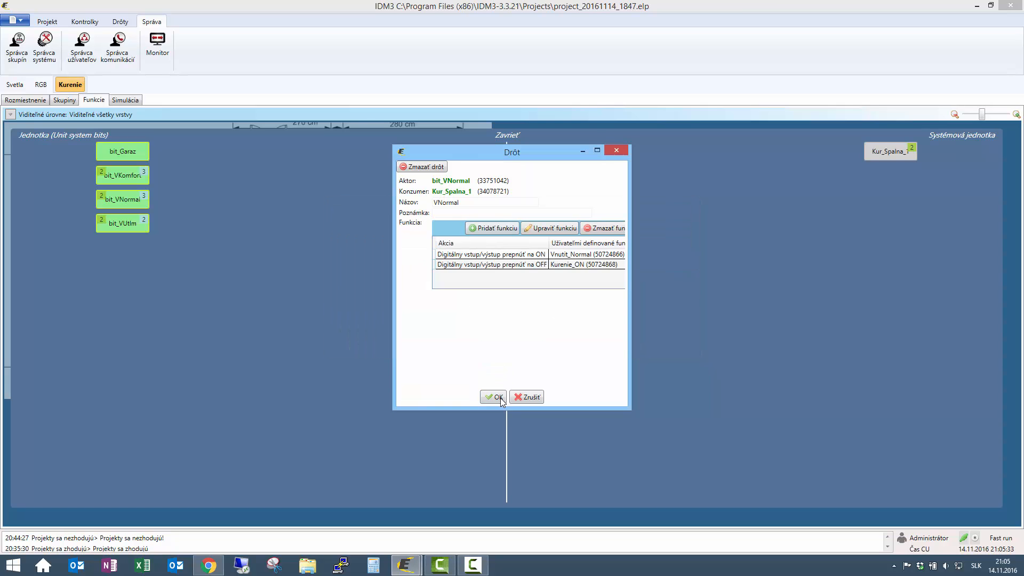
click(493, 397)
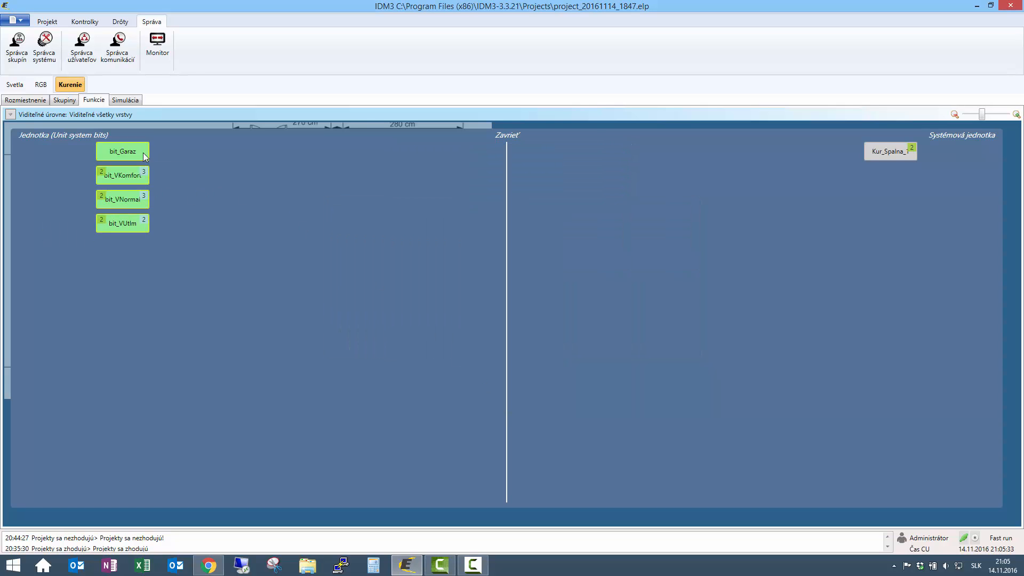
- Wire bit_VUtlm to Kur_Spalna_1 with an ON function forcing Vnutit_Utlm
mouse_move(144, 172)
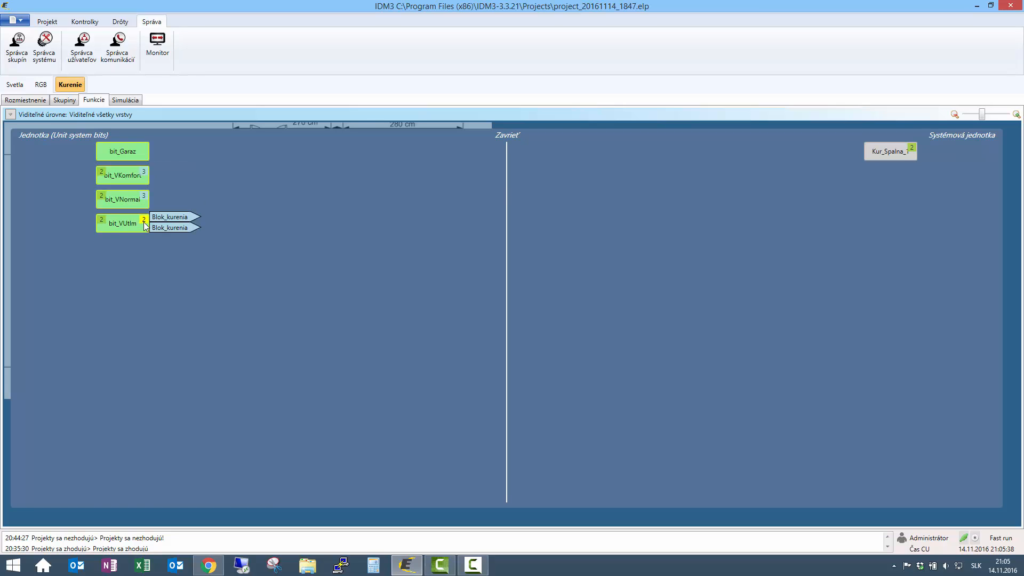
mouse_move(128, 224)
mouse_down()
mouse_move(850, 164)
mouse_move(880, 153)
mouse_up()
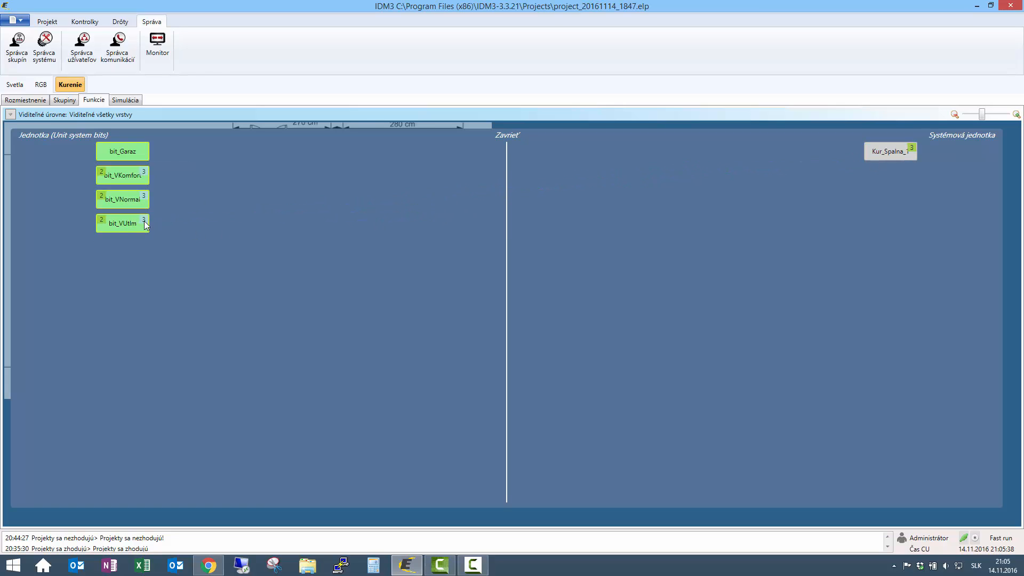
click(156, 240)
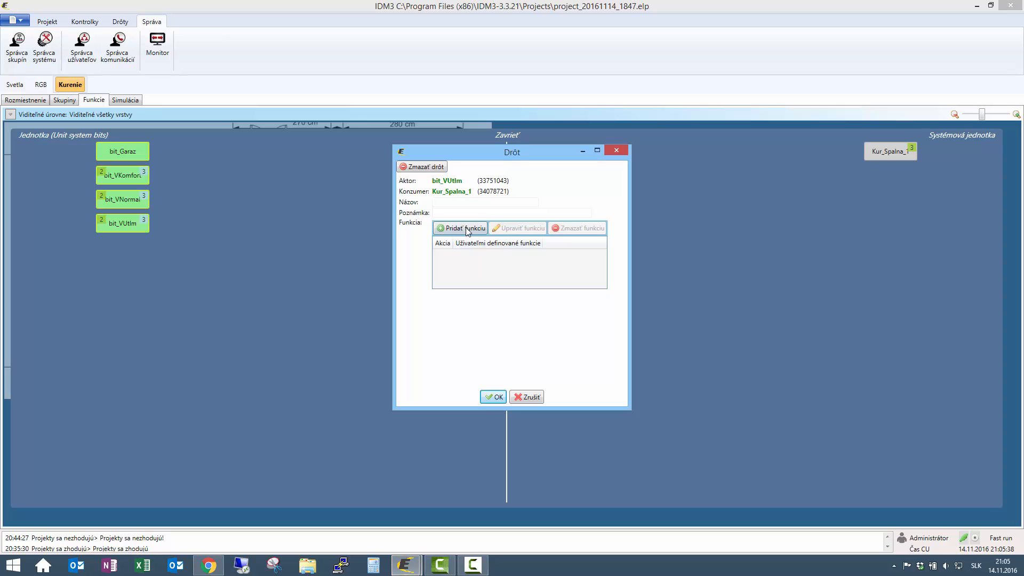
click(443, 229)
click(418, 223)
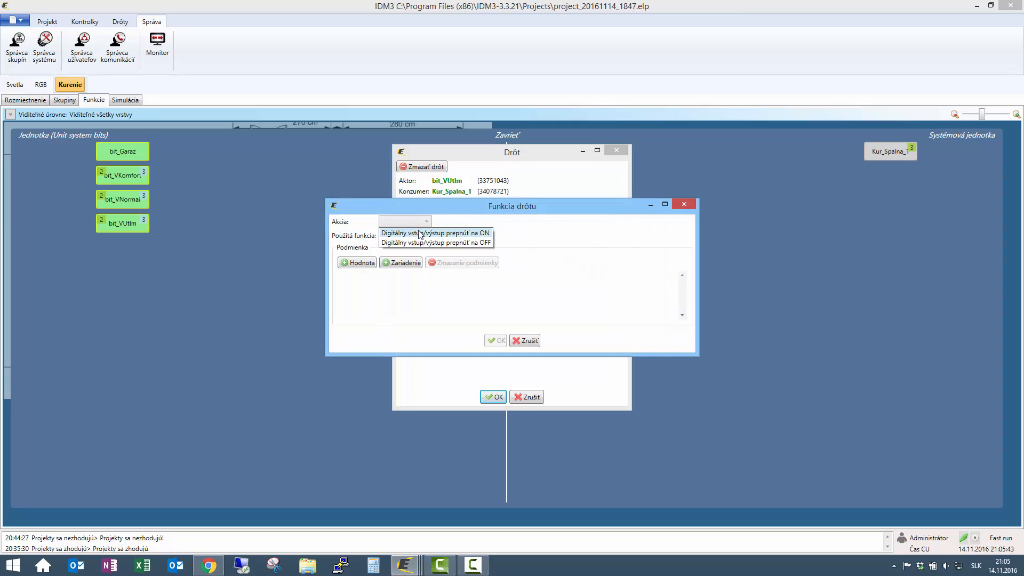
click(418, 229)
click(418, 235)
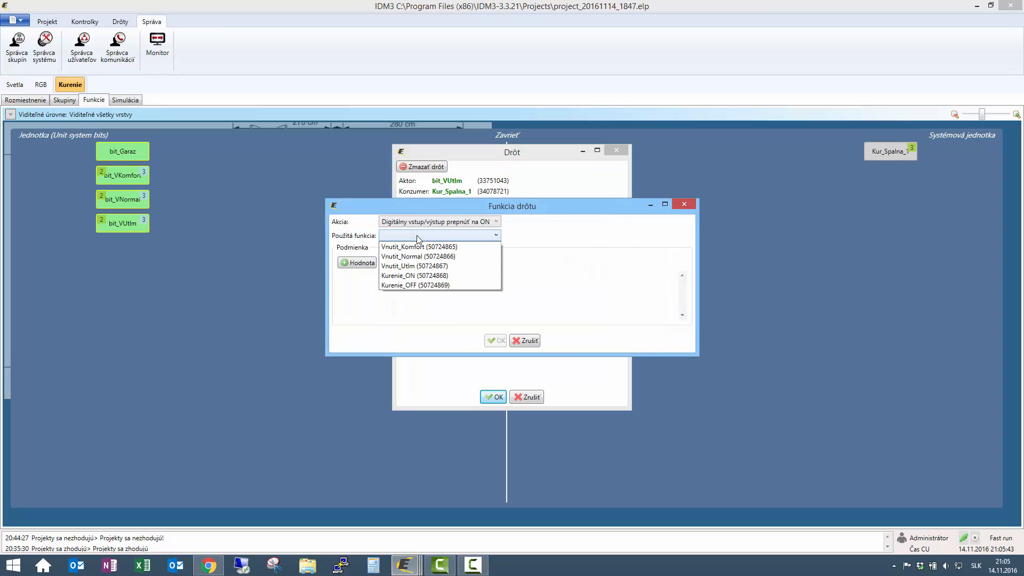
click(416, 266)
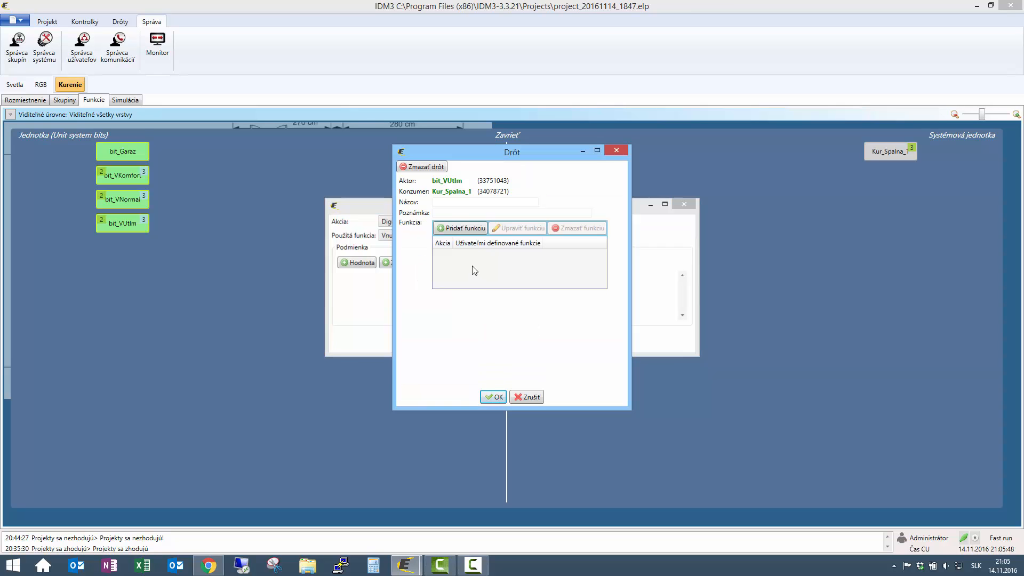
click(496, 340)
- Add an OFF function triggering Kurenie_ON, save the wire, and return to the floor plan
click(483, 228)
click(427, 223)
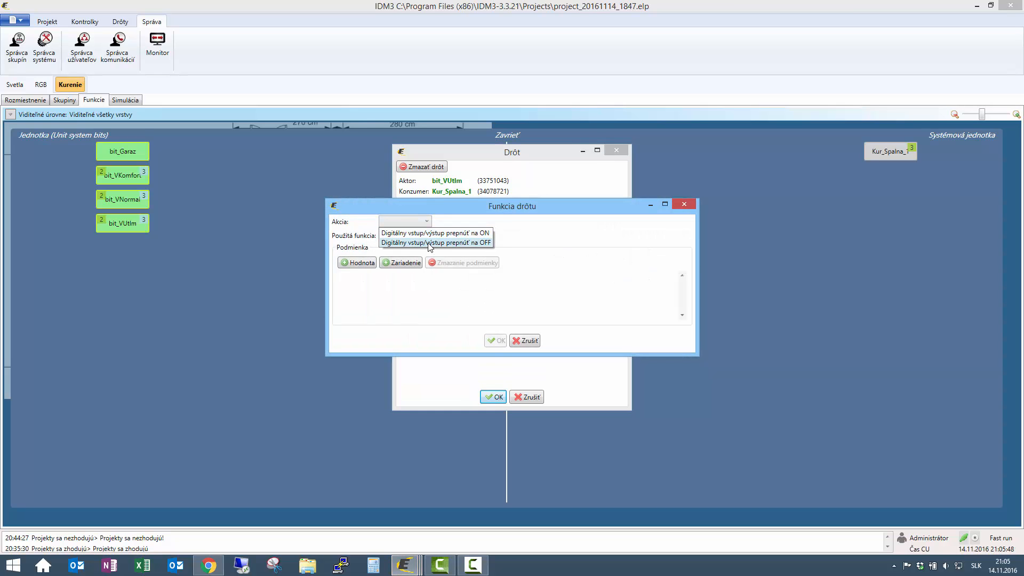
click(429, 241)
click(431, 238)
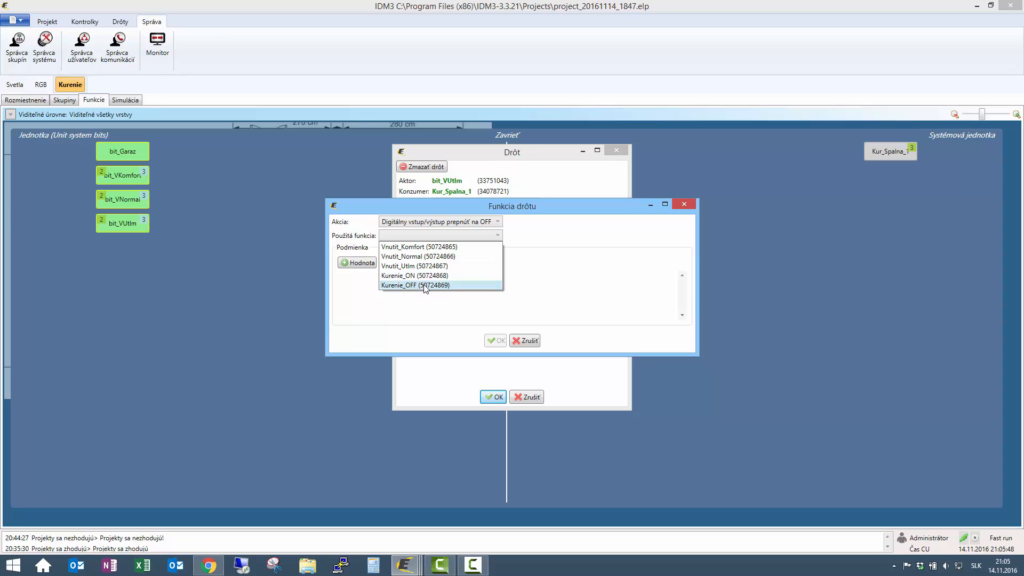
click(427, 273)
click(495, 342)
click(496, 397)
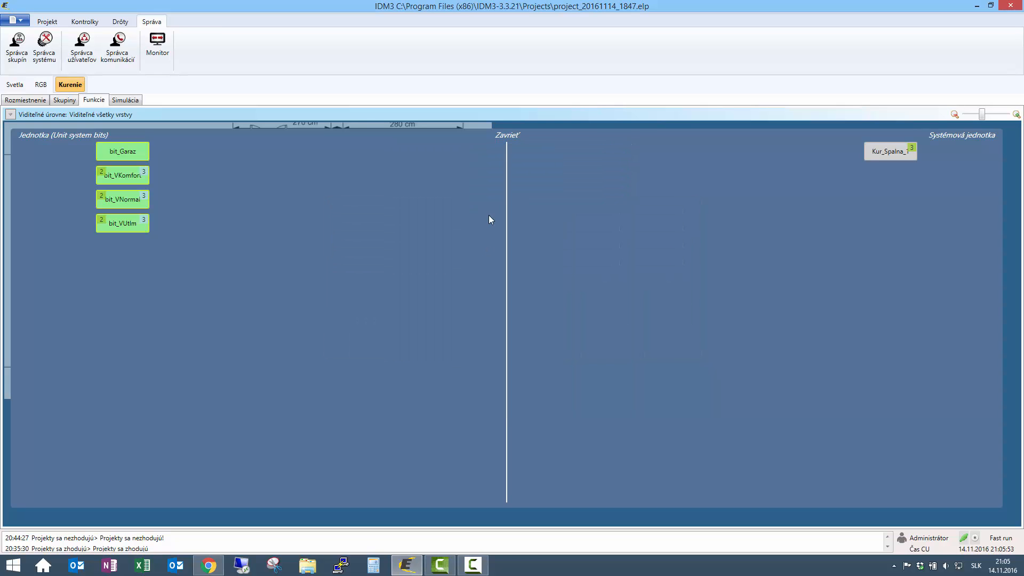
click(507, 135)
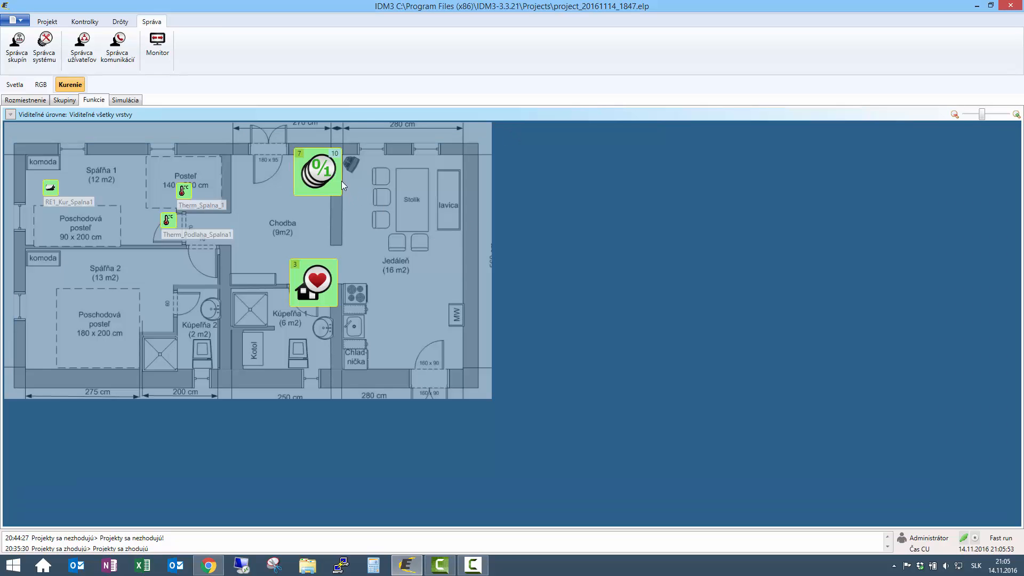
mouse_move(340, 154)
click(47, 21)
click(53, 48)
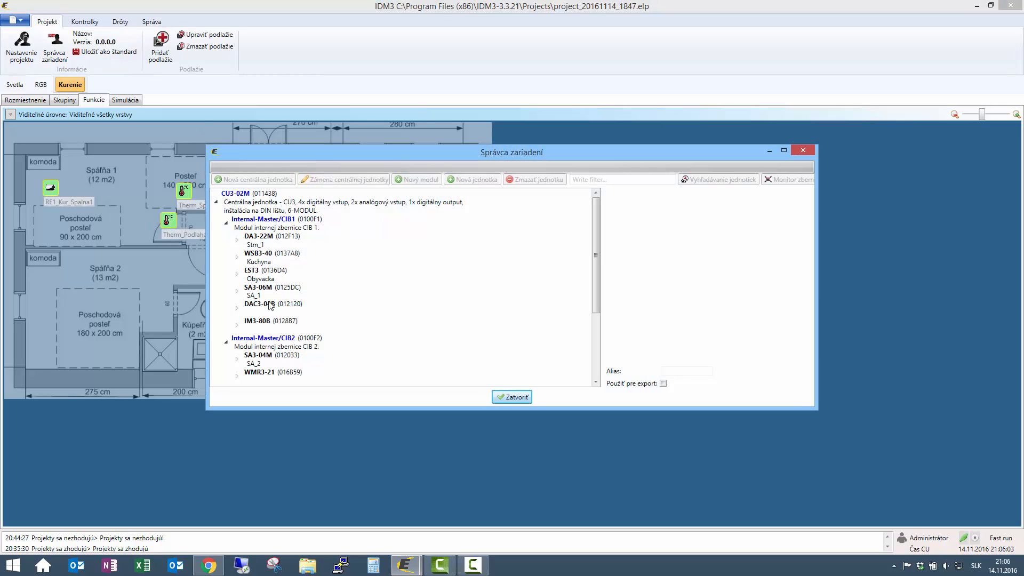
click(237, 239)
click(273, 323)
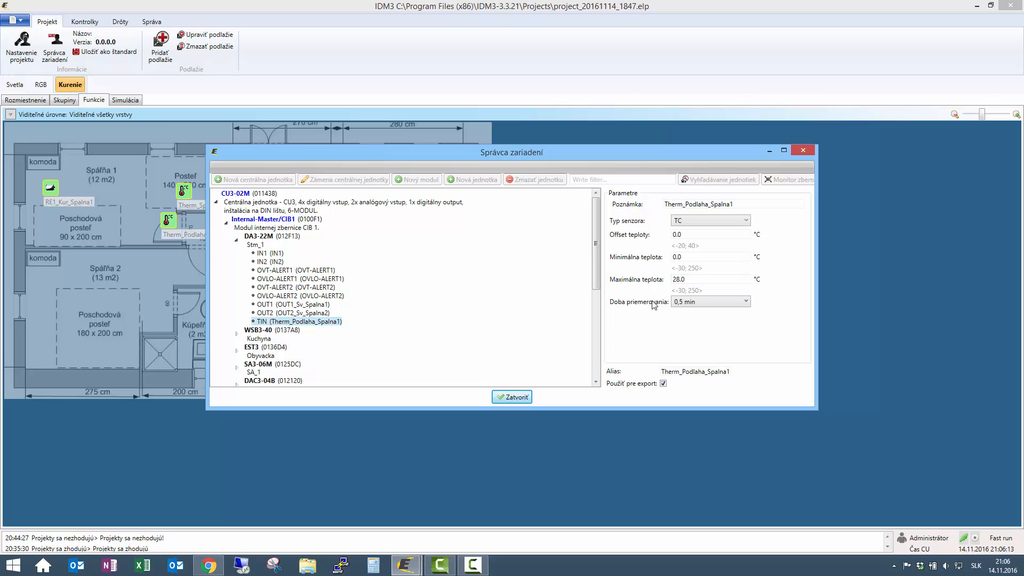
click(515, 397)
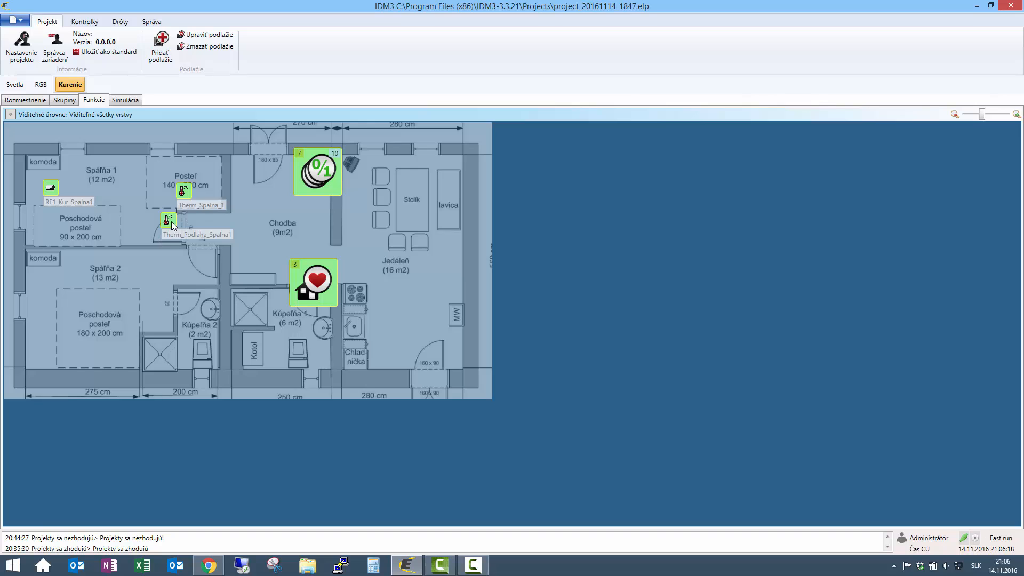
- Wire Therm_Podlaha_Spalna1 to KurSpalna_1 with !Sensor_HighOwerflow! triggering Kurenie_OFF
drag(171, 222, 312, 285)
click(430, 220)
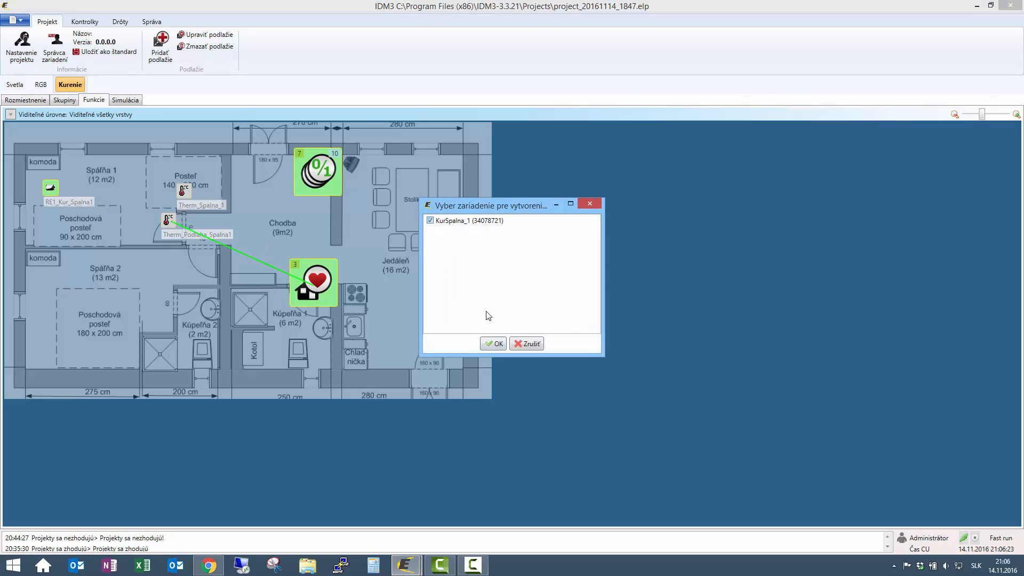
click(494, 344)
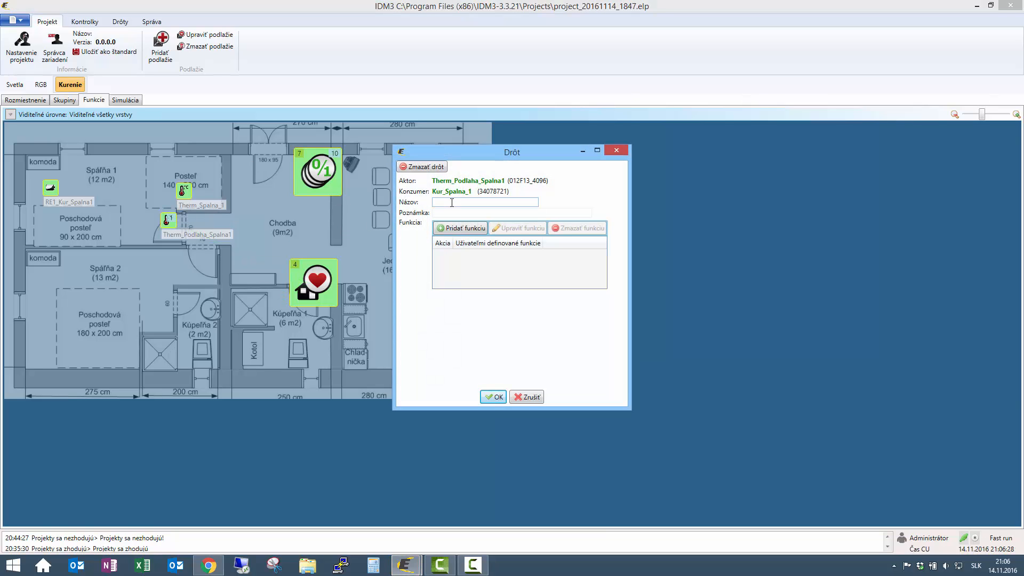
click(458, 228)
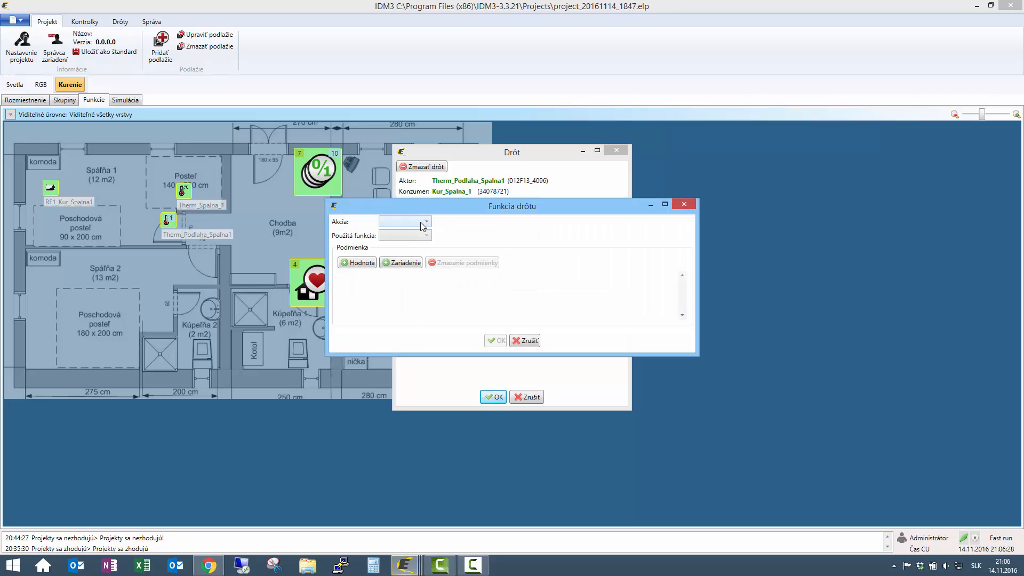
click(421, 222)
click(437, 234)
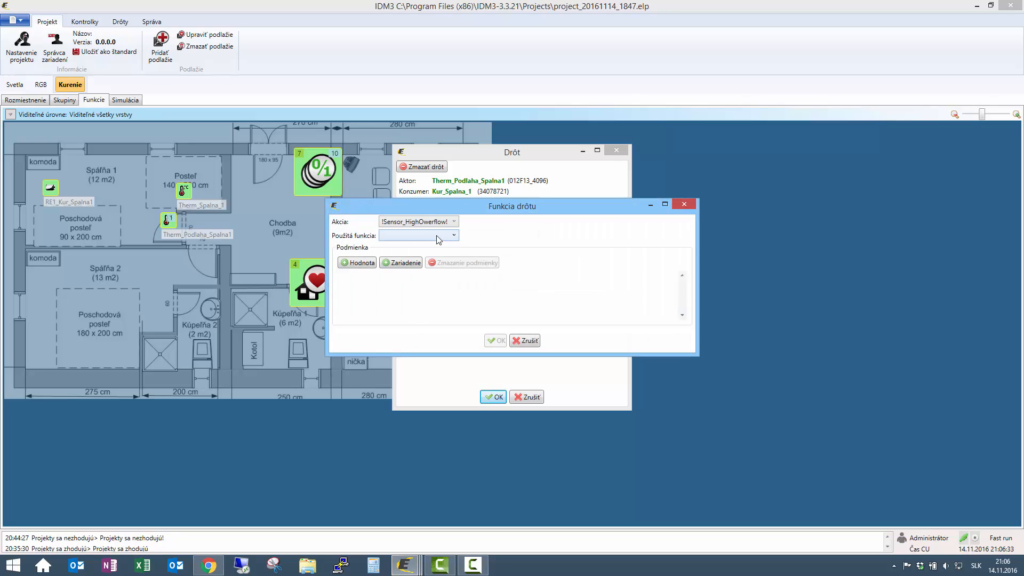
click(417, 236)
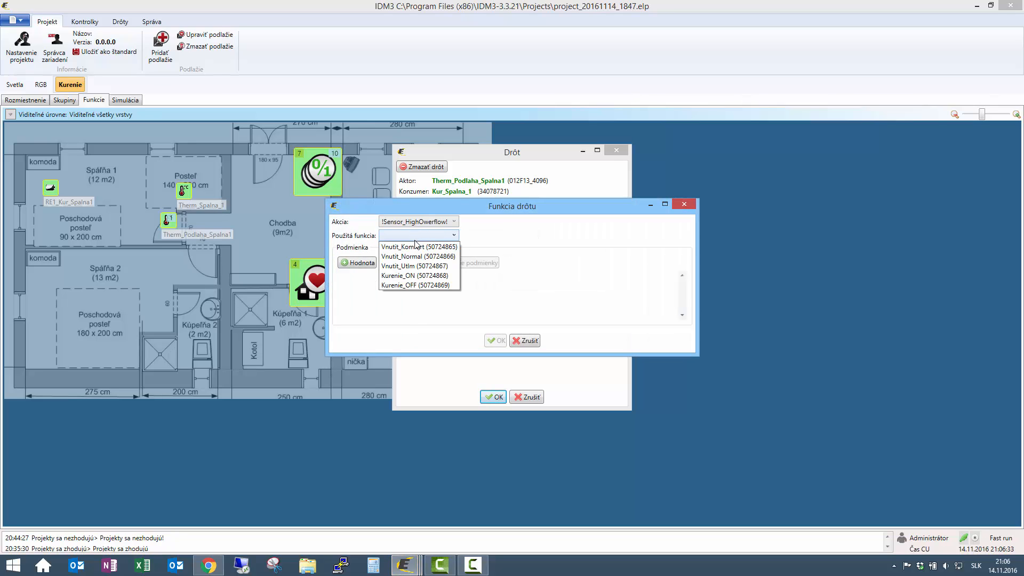
click(415, 285)
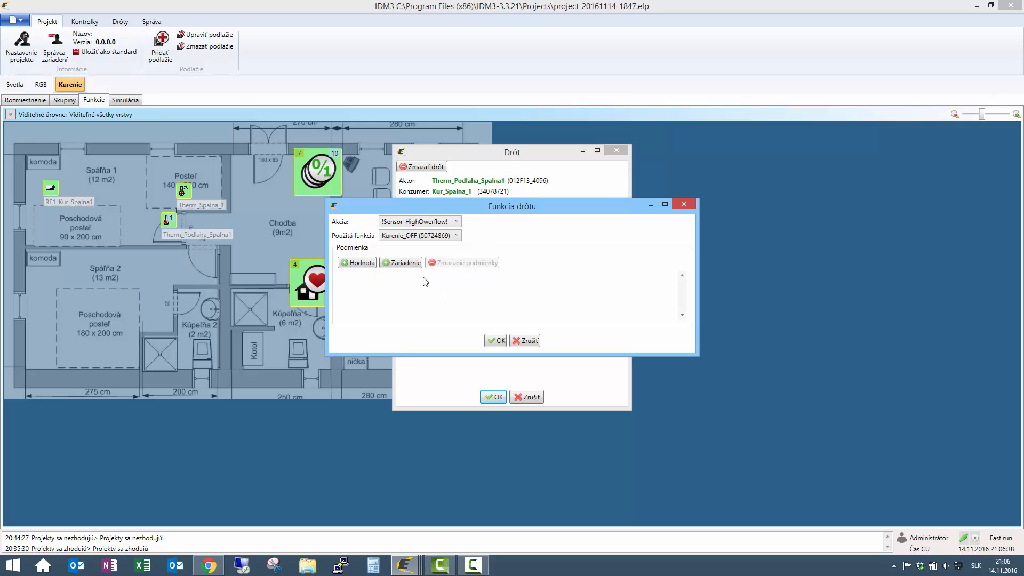
click(496, 341)
- Add !Sensor_HighOwerflowBack! triggering Kurenie_ON to the thermostat wire, then start a third function
click(464, 229)
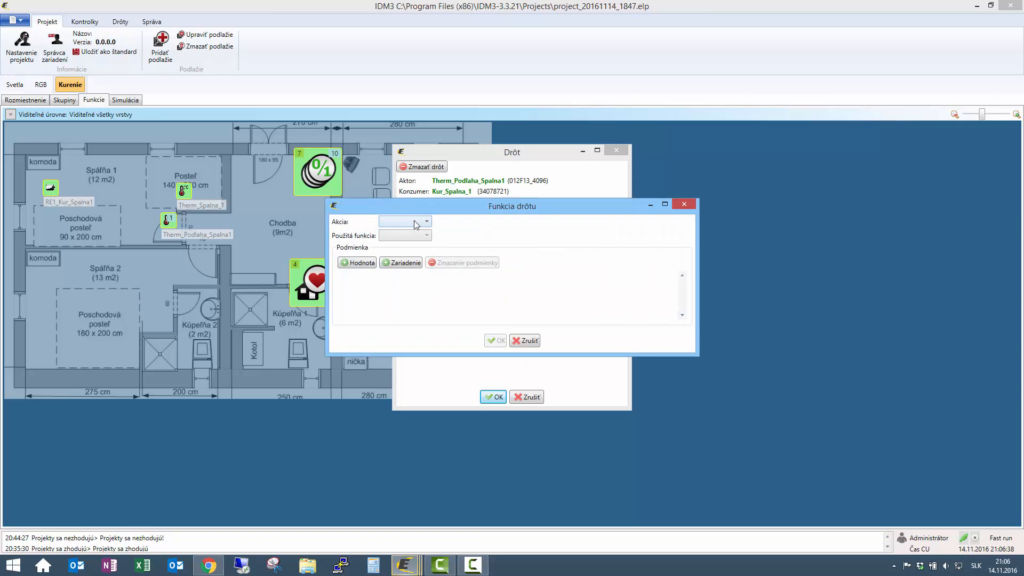
click(414, 220)
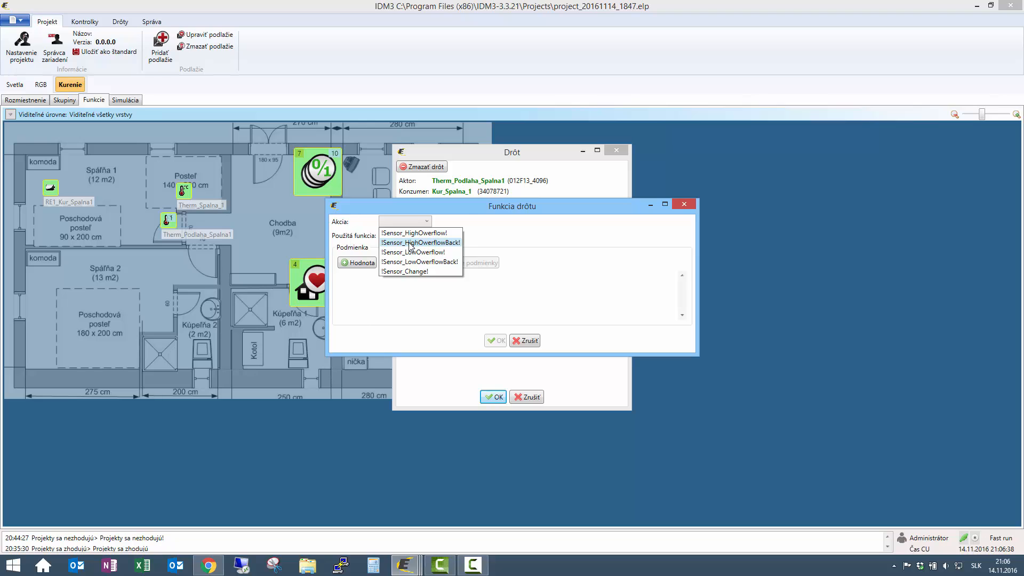
click(411, 245)
click(412, 235)
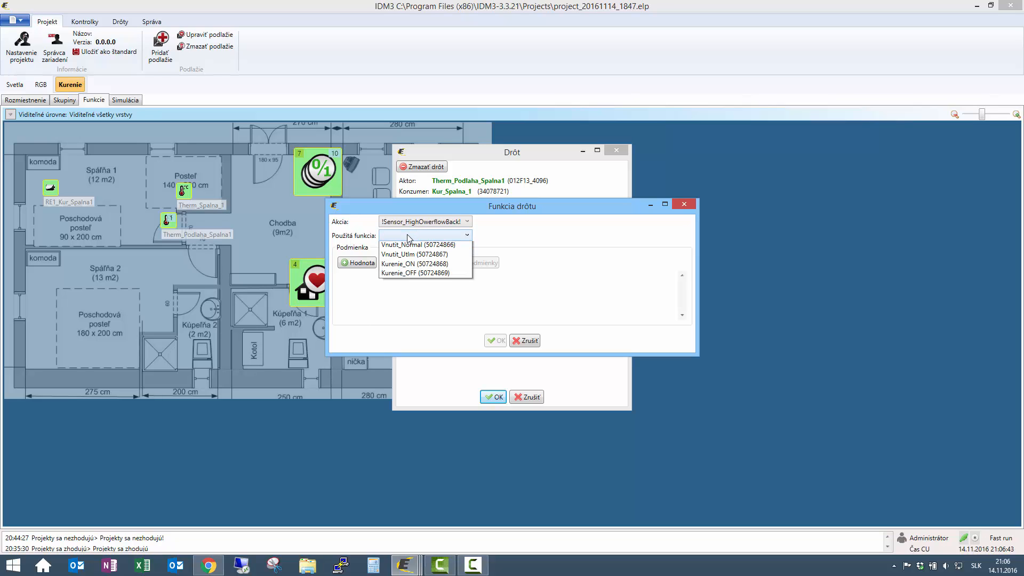
click(416, 276)
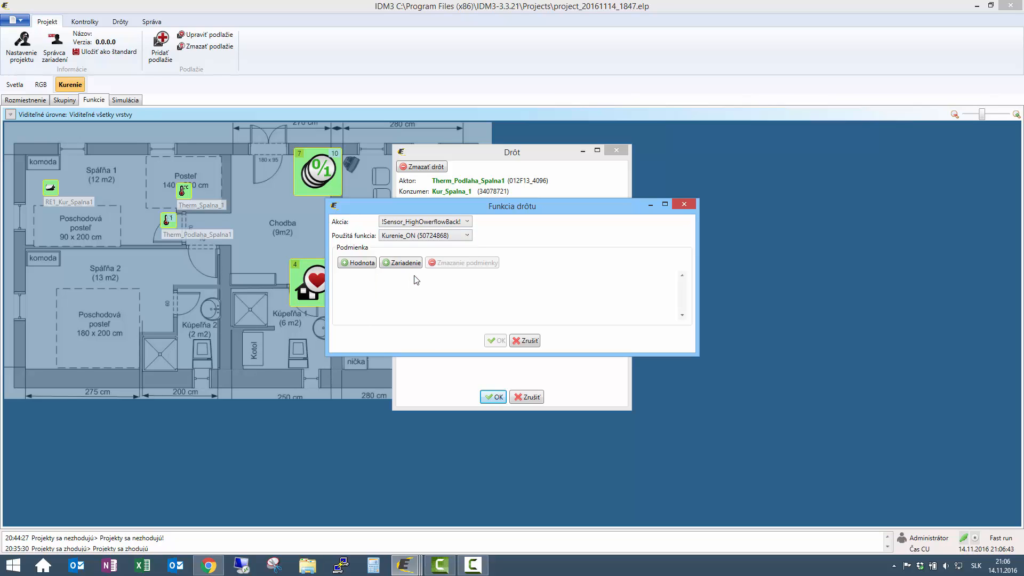
click(500, 342)
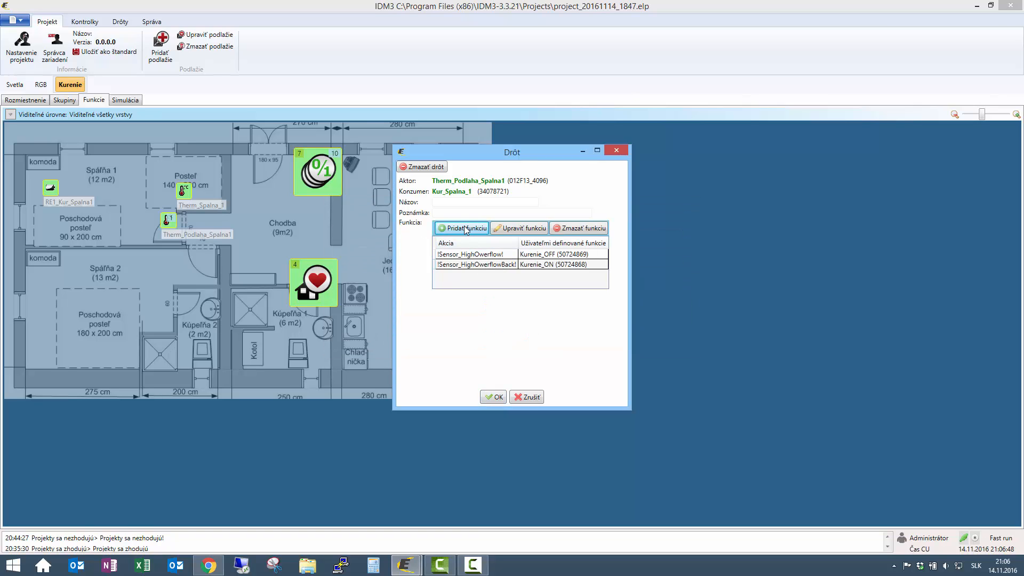
click(442, 229)
click(422, 222)
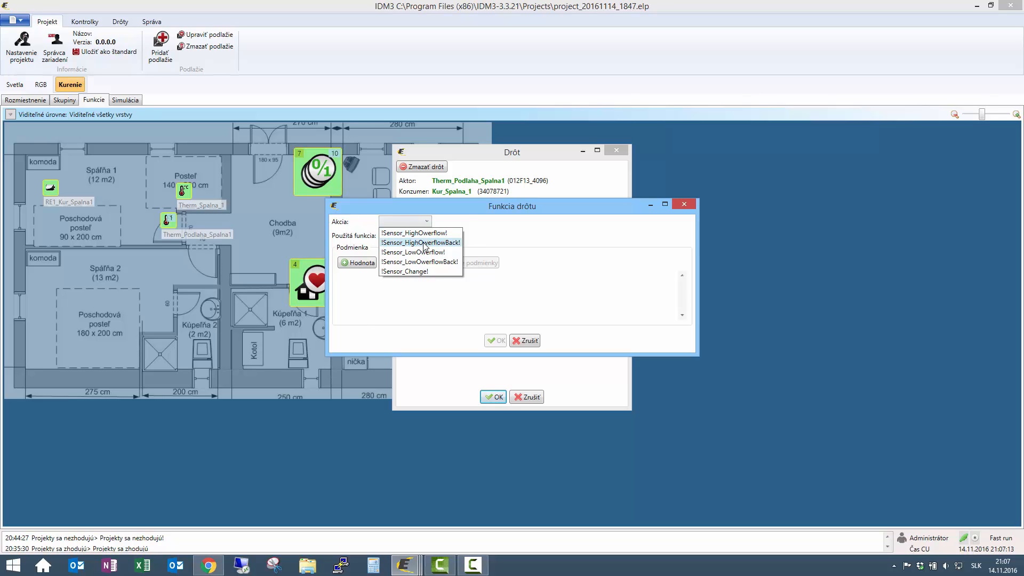
- Add a Vnutit_Komfort function on !Sensor_HighOwerflowBack!, conditioned on system bit bit_VKomfort
click(424, 243)
click(430, 236)
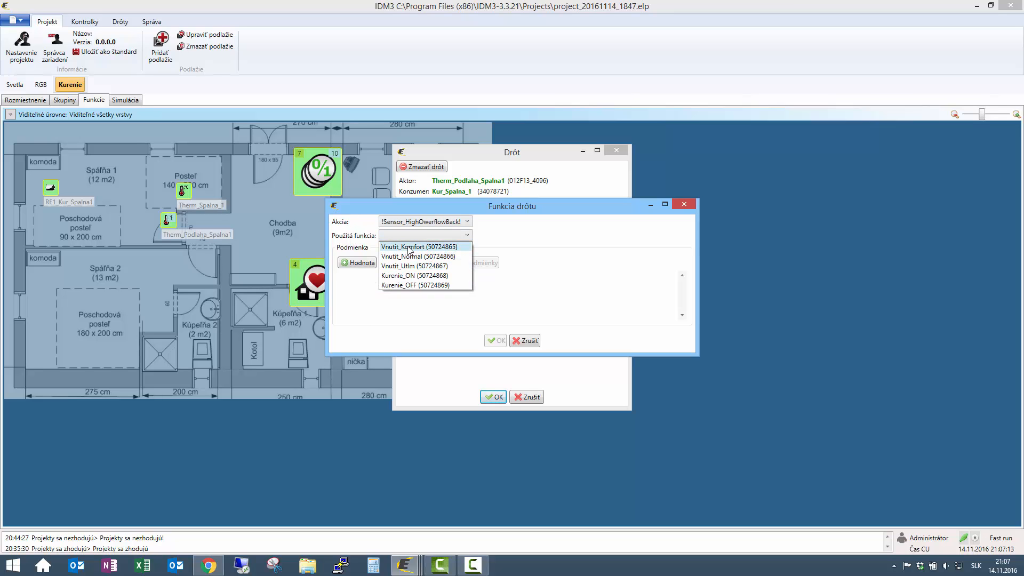
click(409, 248)
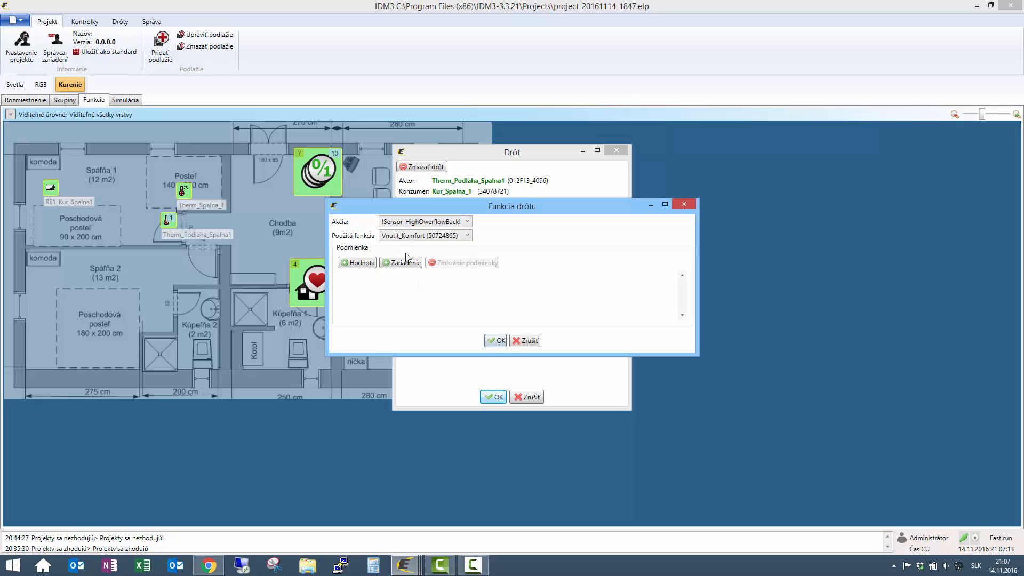
click(367, 264)
click(388, 283)
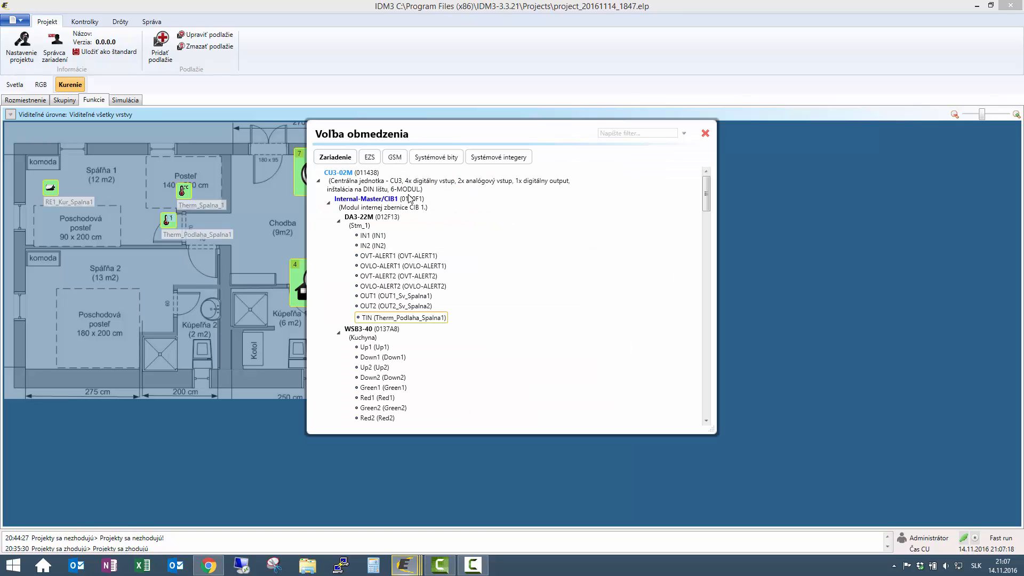
click(431, 158)
click(356, 187)
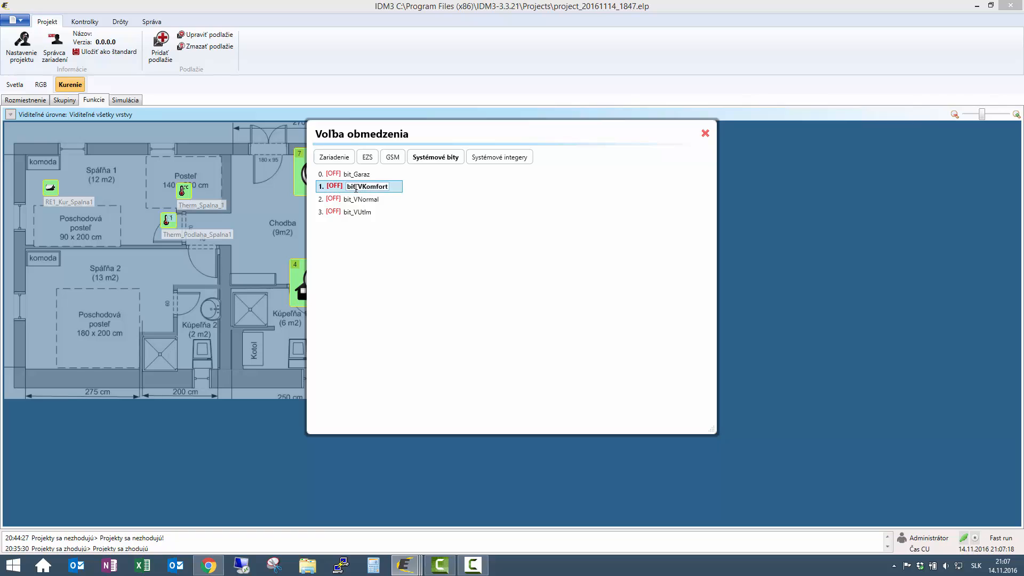
double_click(356, 187)
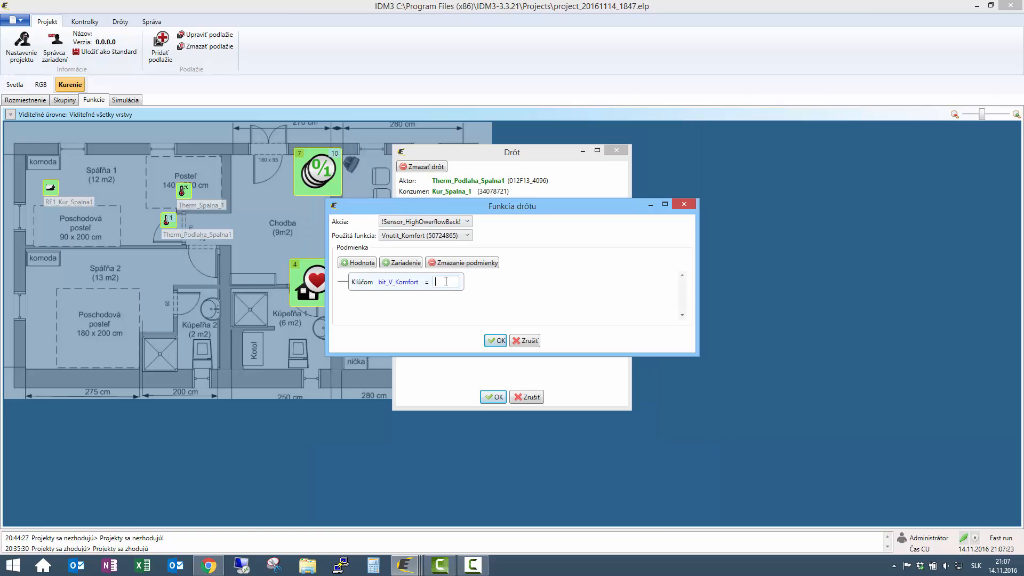
click(495, 340)
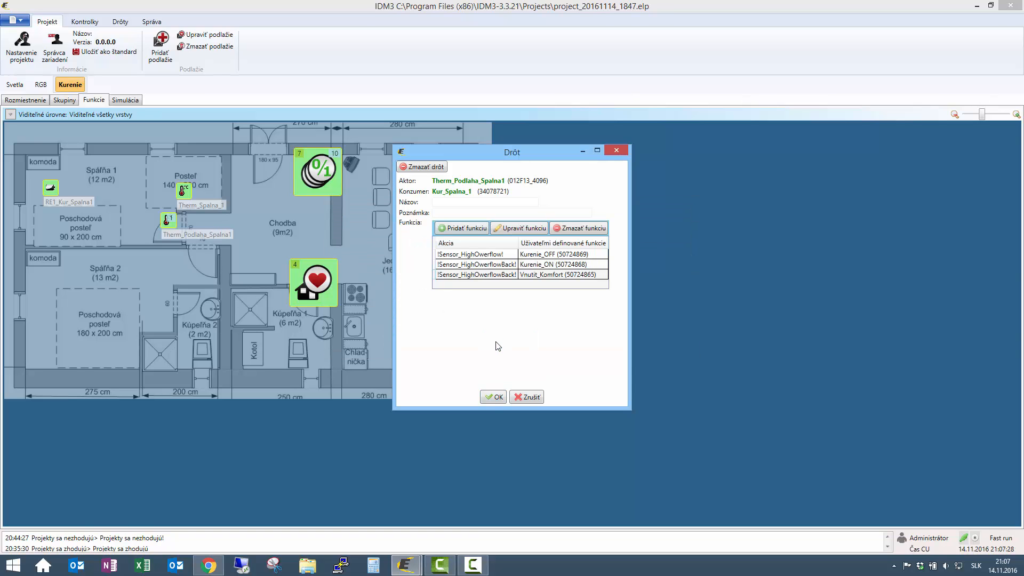
- Add a Vnutit_Normal function on !Sensor_HighOwerflowBack!, conditioned on bit_VNormal = 1
click(480, 229)
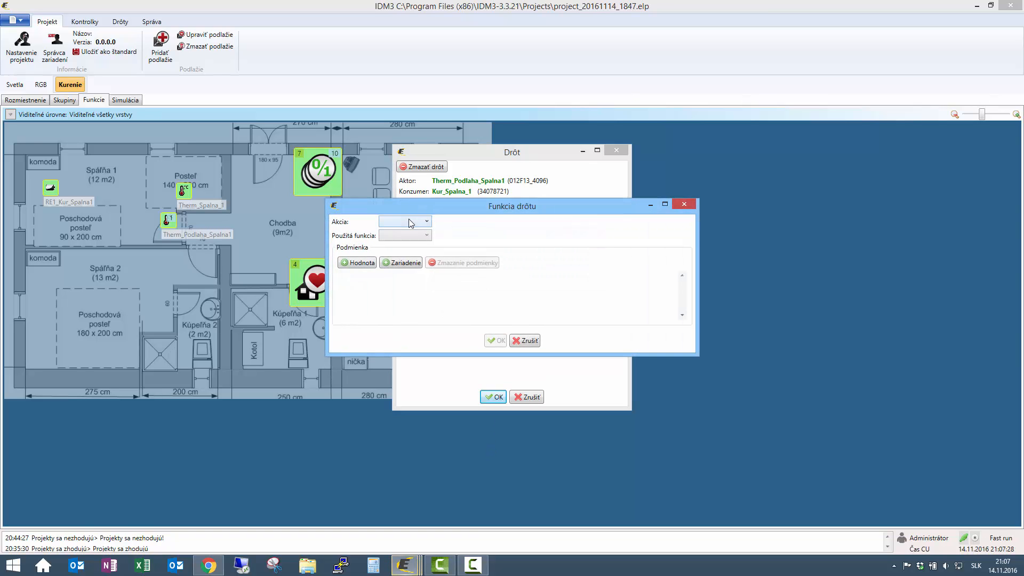
click(409, 222)
click(419, 242)
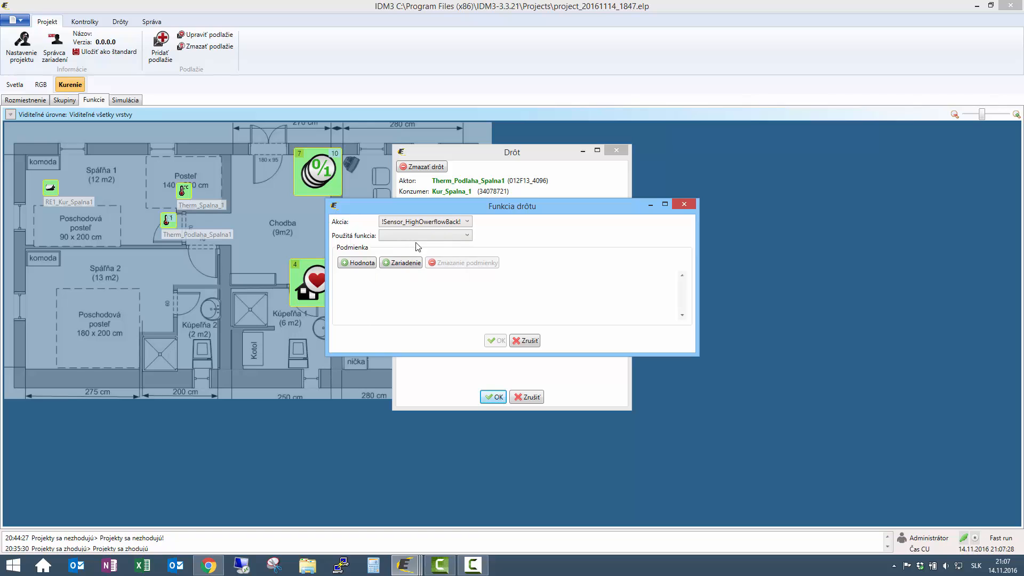
click(419, 235)
click(419, 256)
click(367, 263)
click(394, 283)
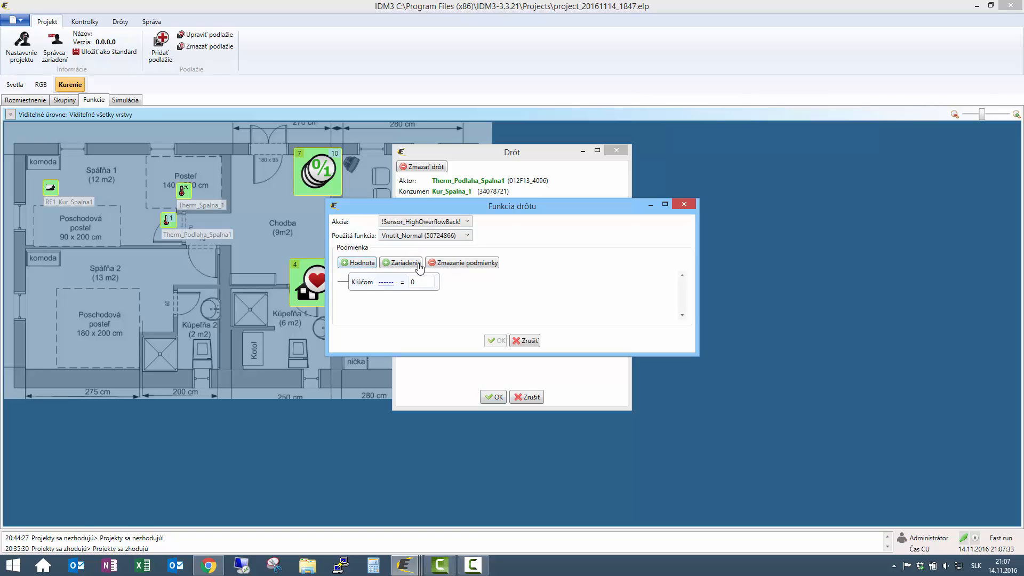
click(429, 157)
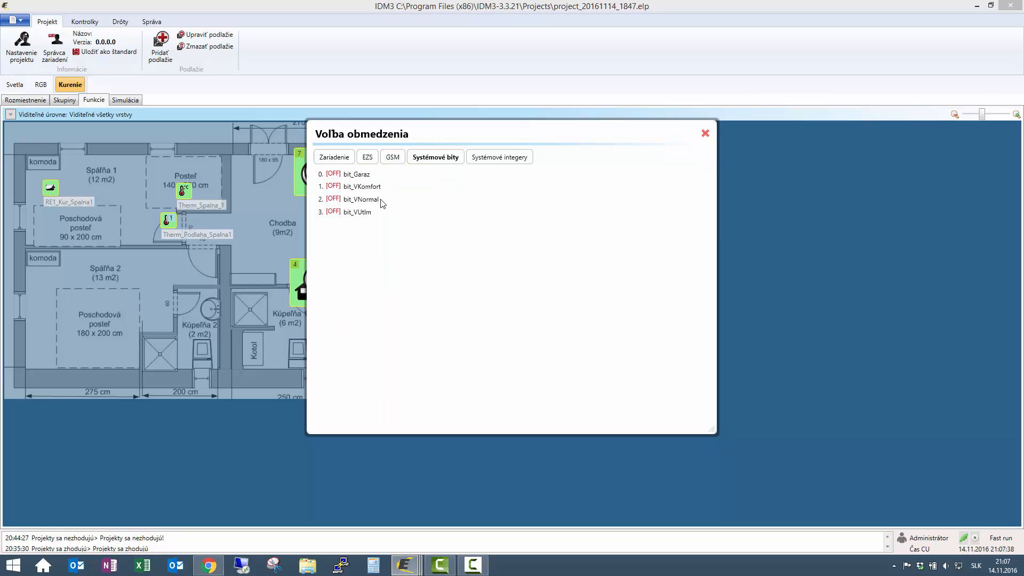
double_click(376, 200)
click(445, 281)
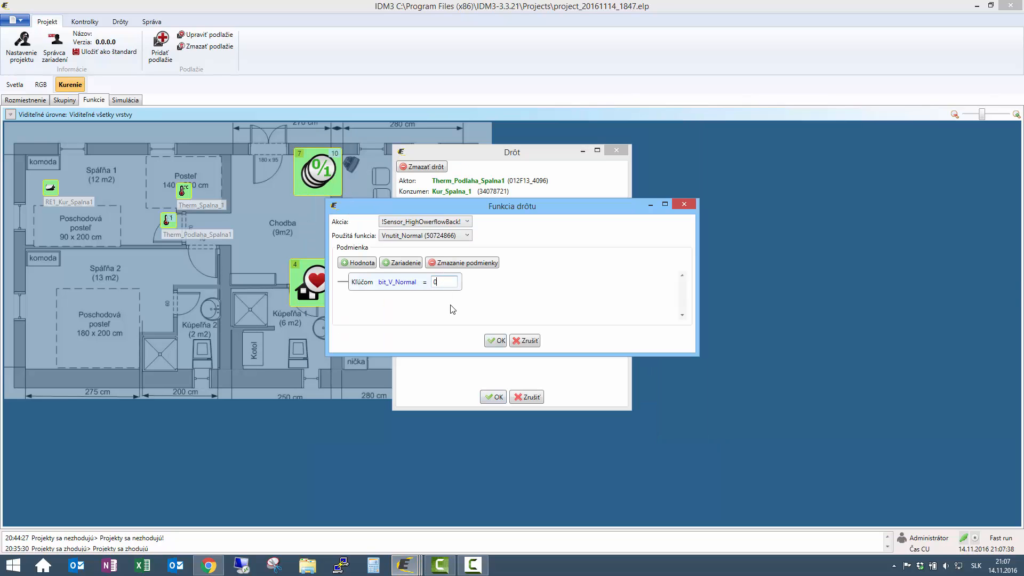
text(1)
click(495, 340)
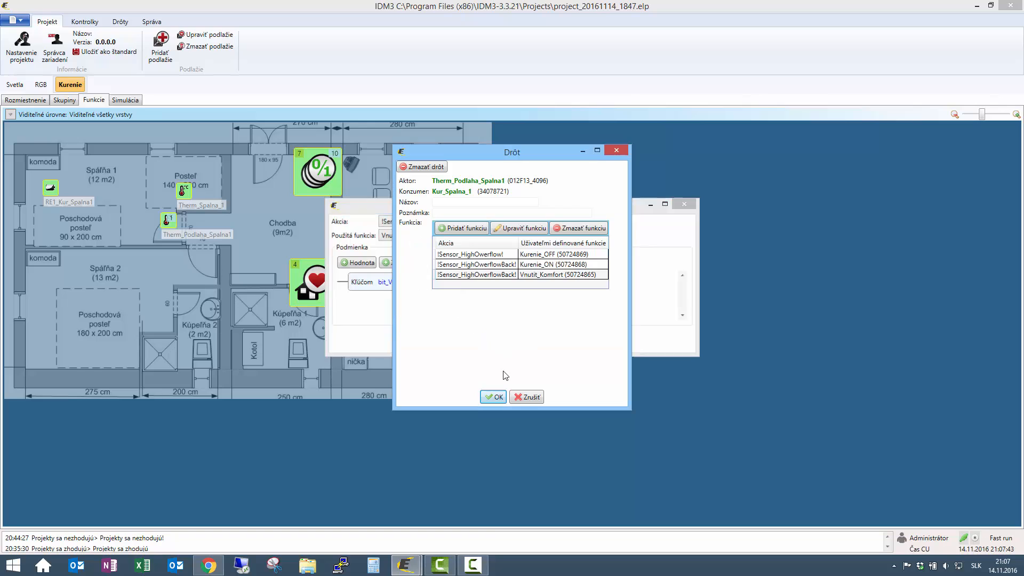
- Add Vnutit_Utlm on !Sensor_HighOwerflowBack! with a bit_VUtlm condition, then save the wire
click(462, 228)
click(412, 221)
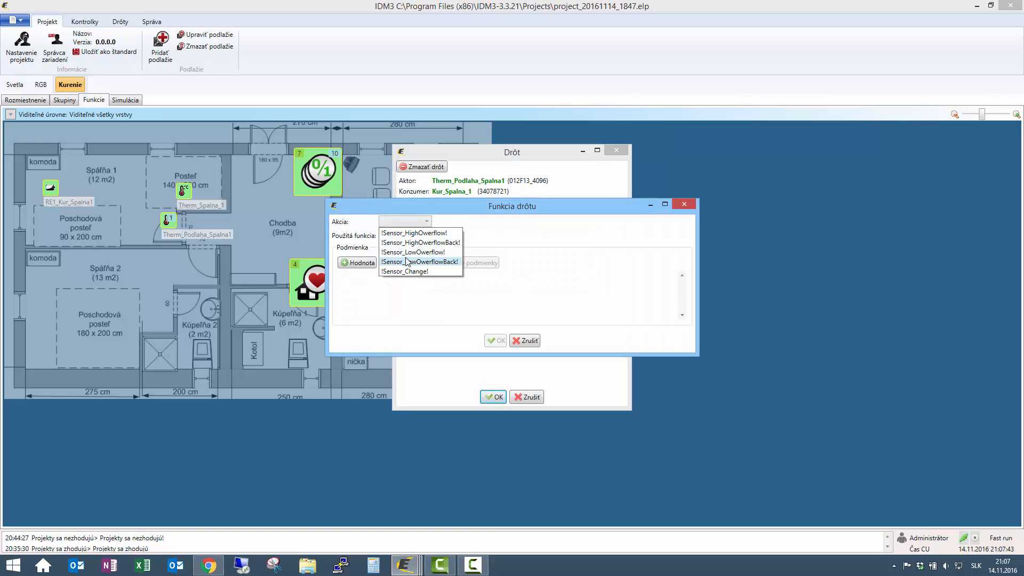
click(416, 242)
click(418, 235)
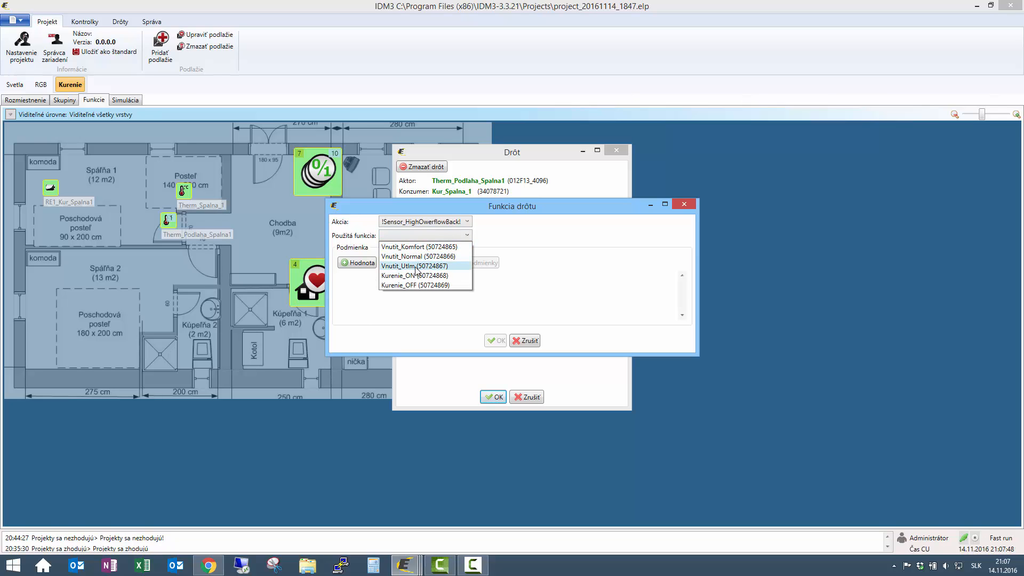
click(421, 265)
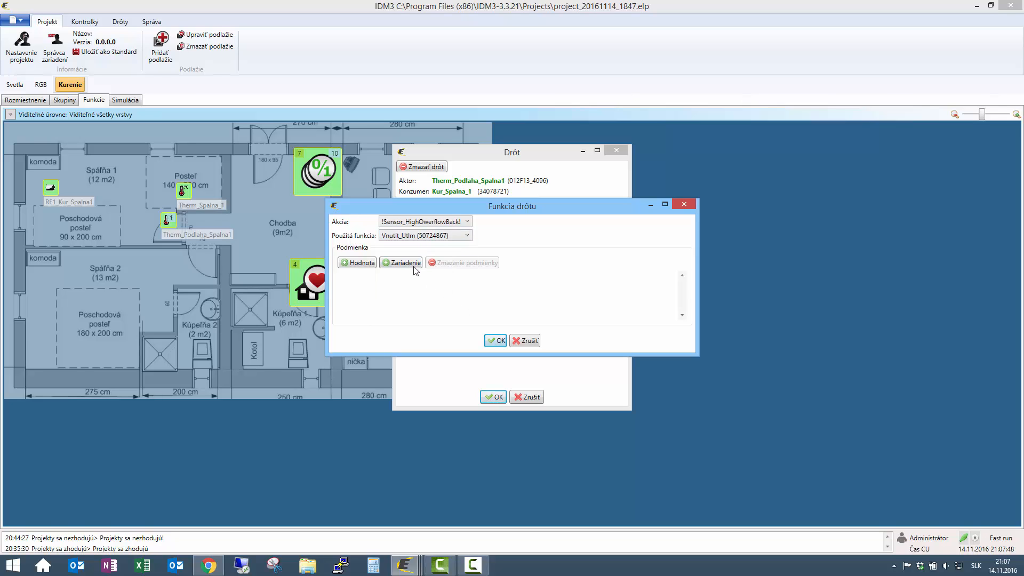
click(363, 262)
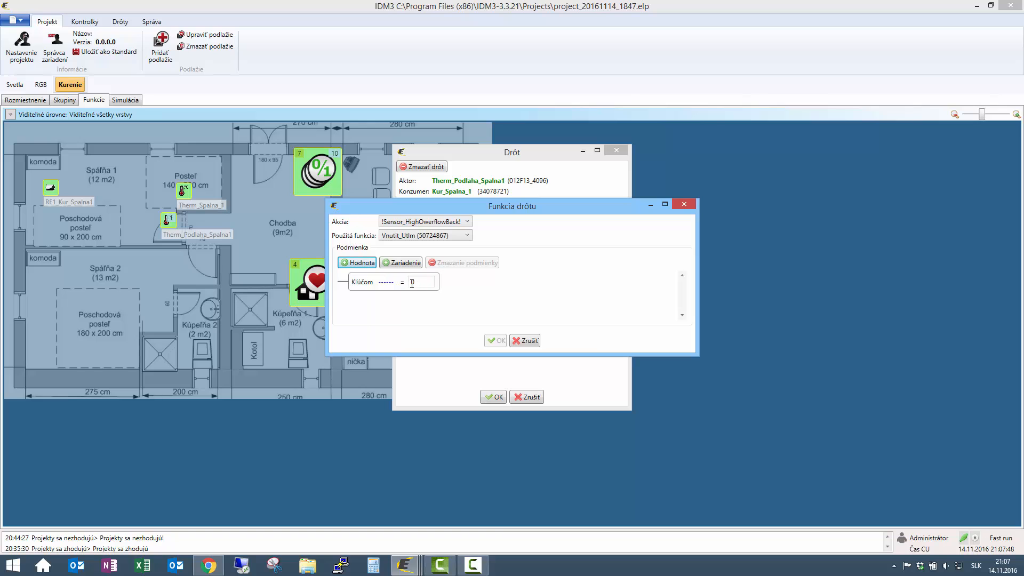
click(387, 282)
click(437, 158)
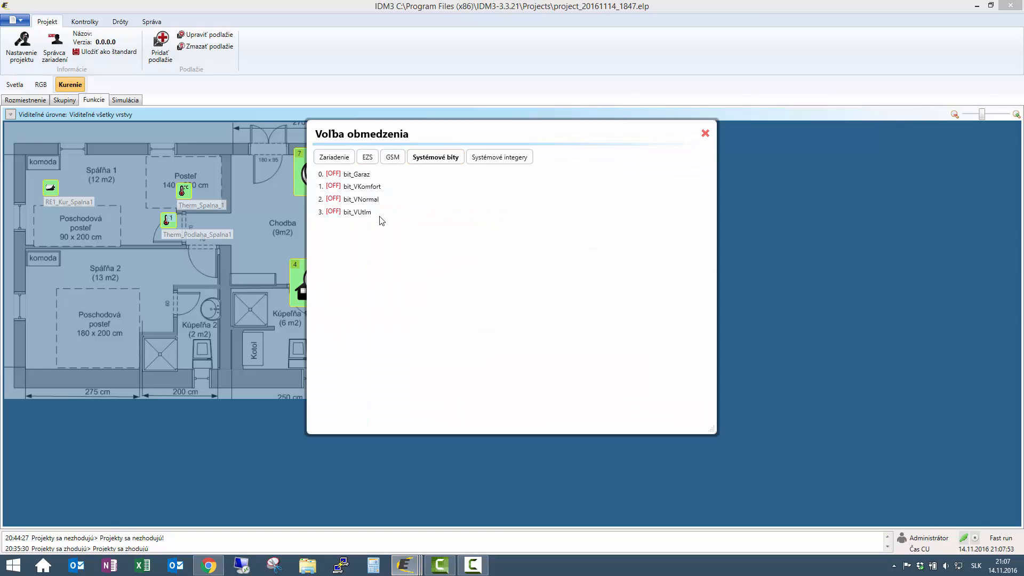
click(347, 213)
double_click(355, 212)
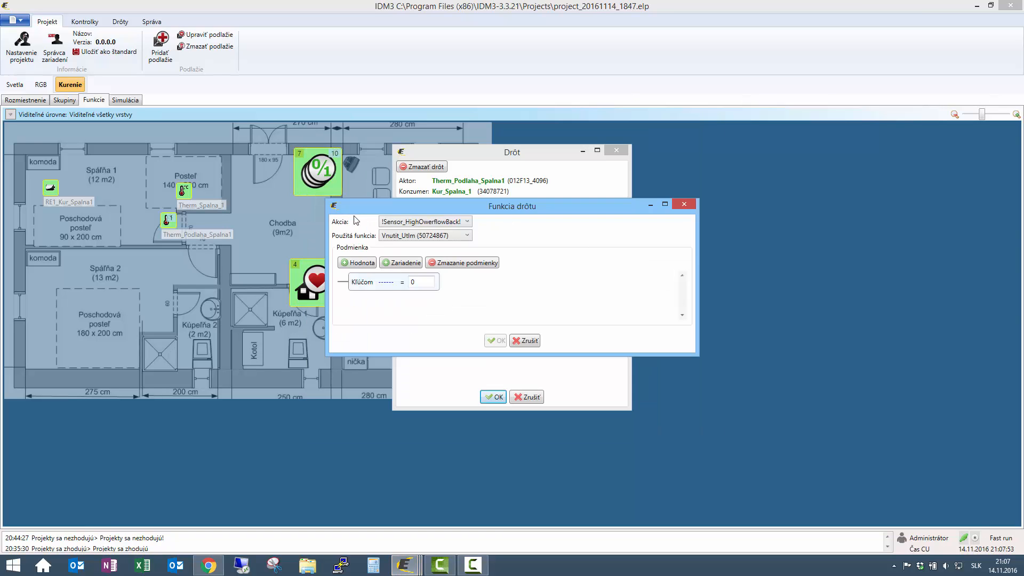
click(438, 283)
click(496, 340)
click(491, 394)
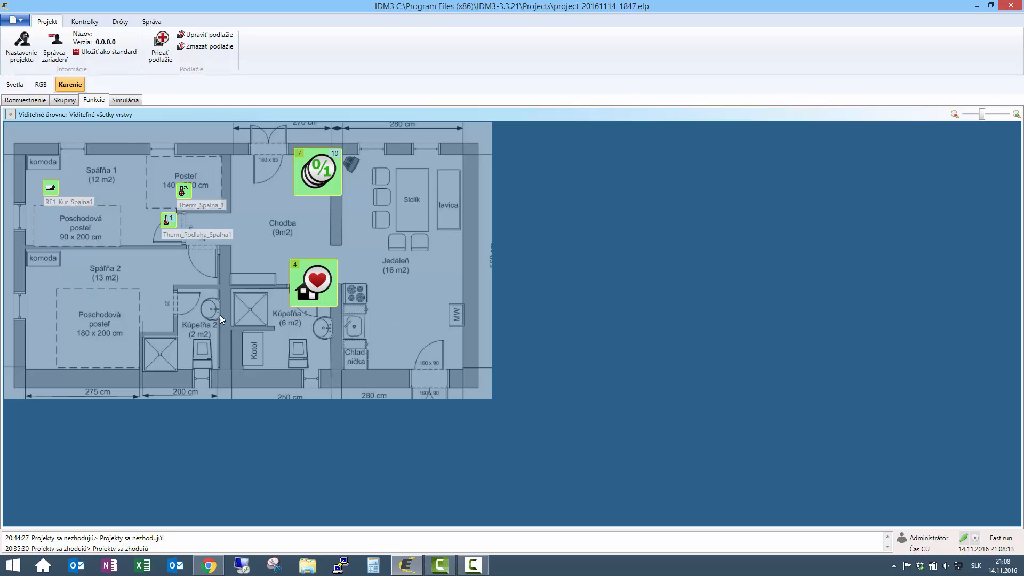
- Upload the project to the central unit, then export it to export.imm, replacing the old file
click(24, 24)
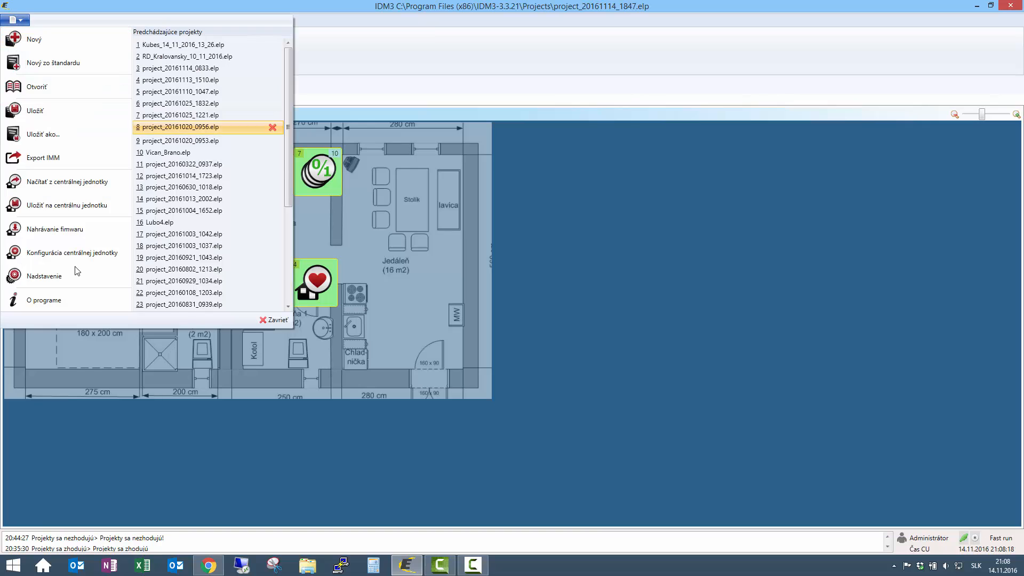
click(62, 205)
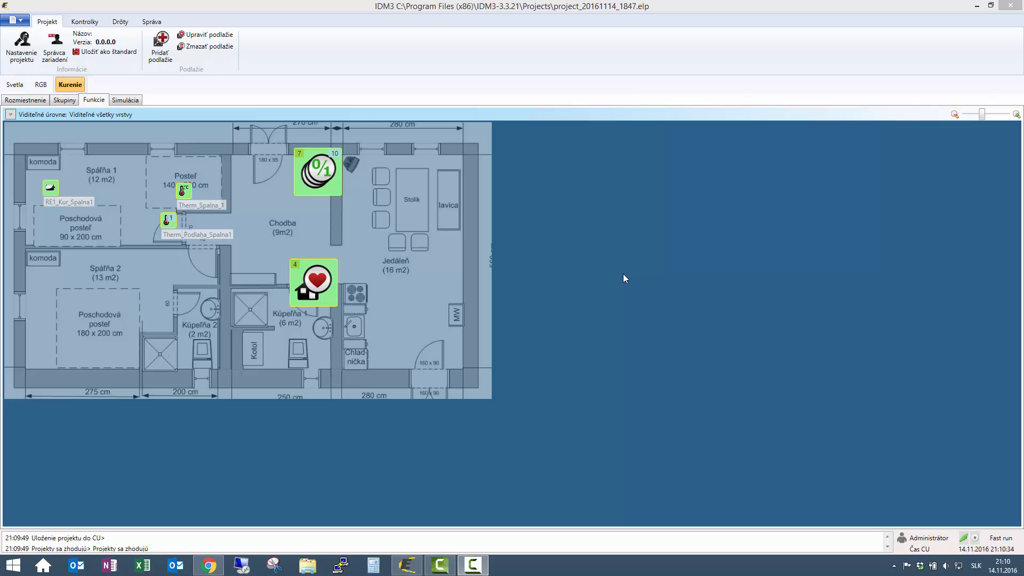
click(19, 22)
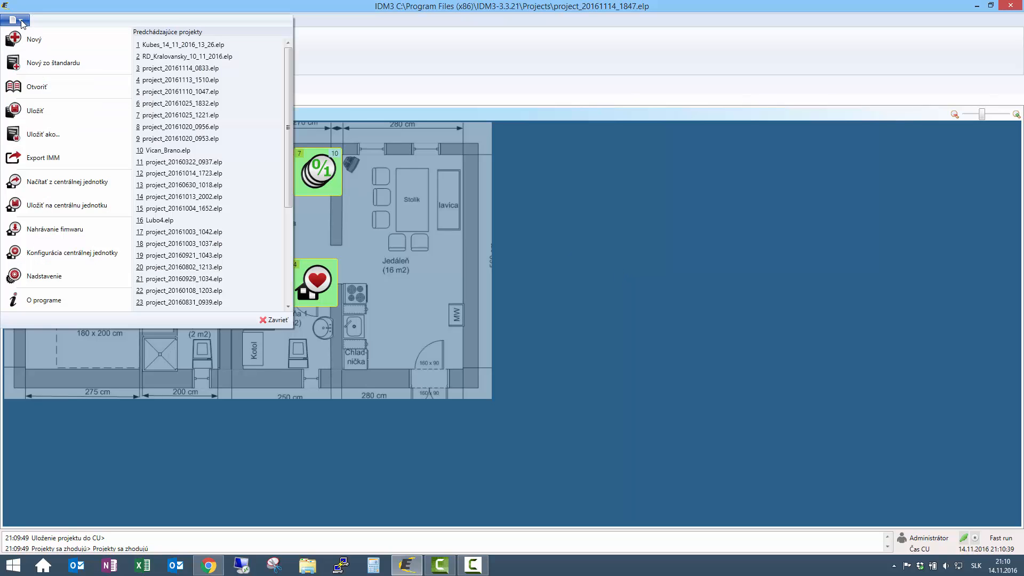
click(23, 154)
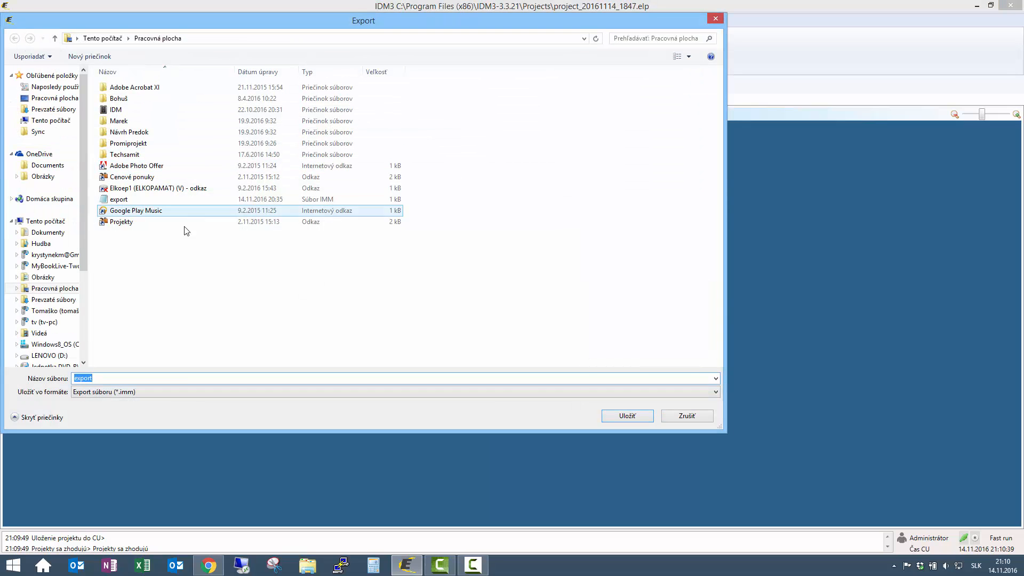
click(632, 419)
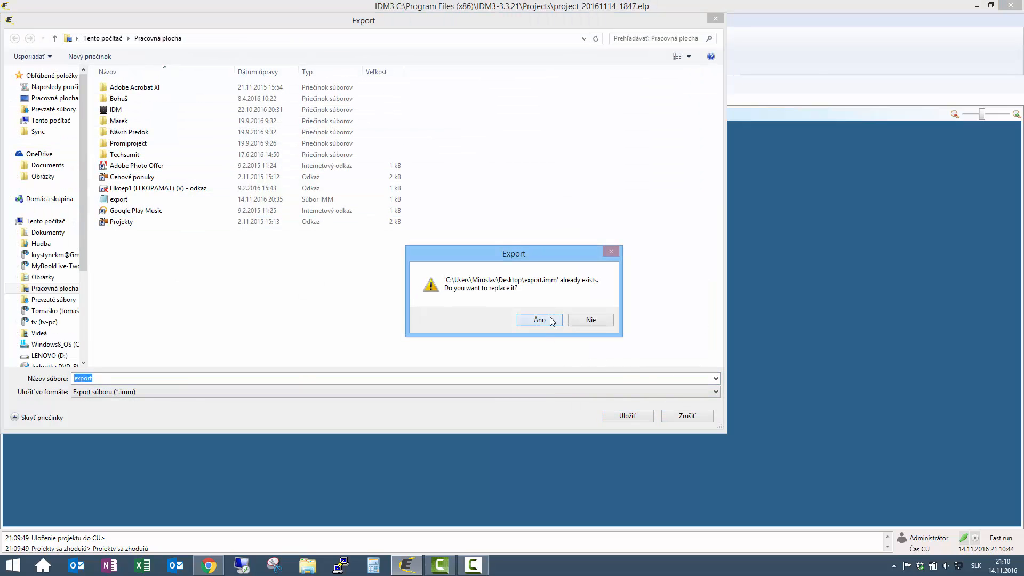
click(551, 321)
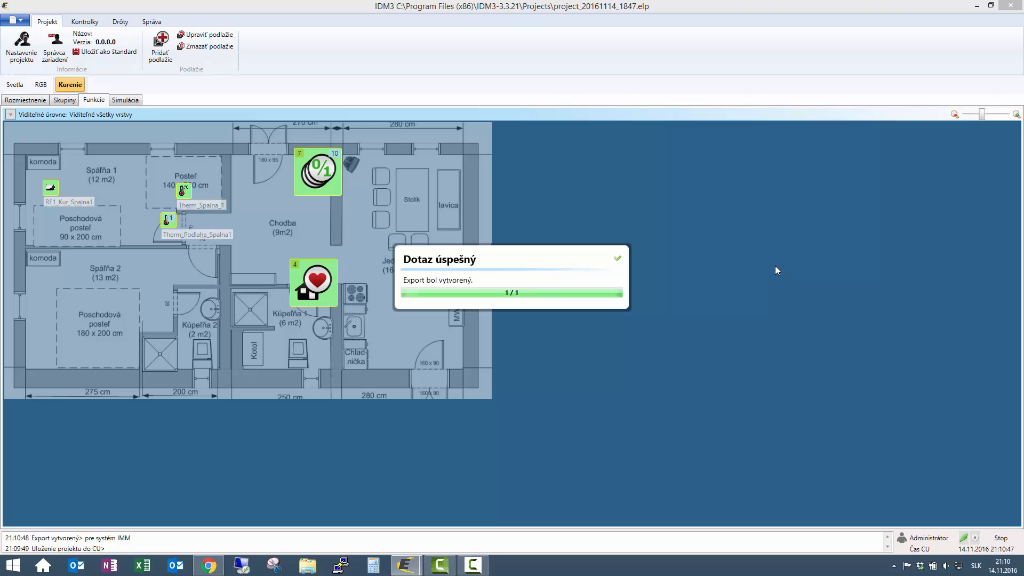
click(616, 260)
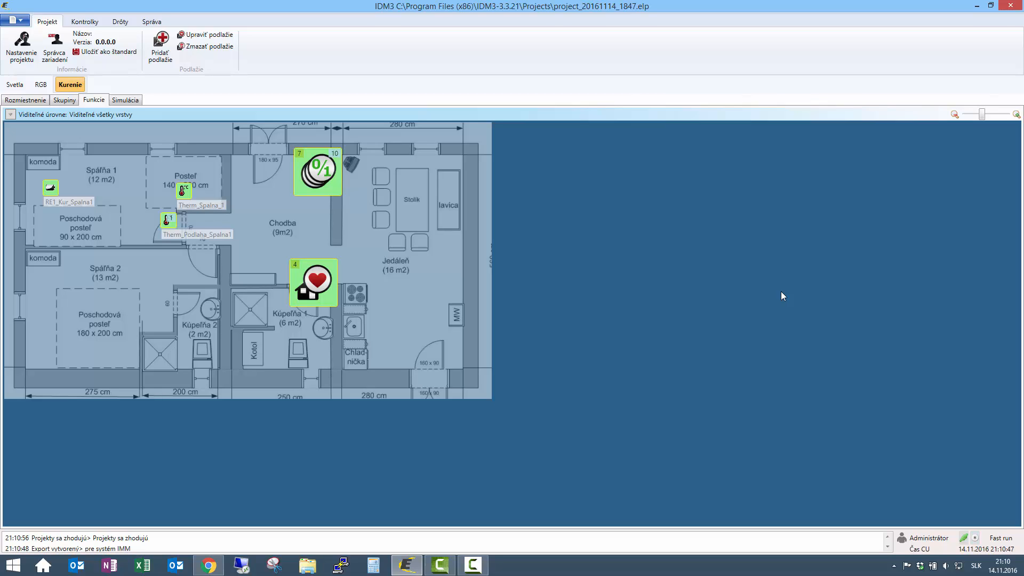
- Show the heating floor plan in Simulácia mode, then bring up the iMM Control Center browser window
click(125, 99)
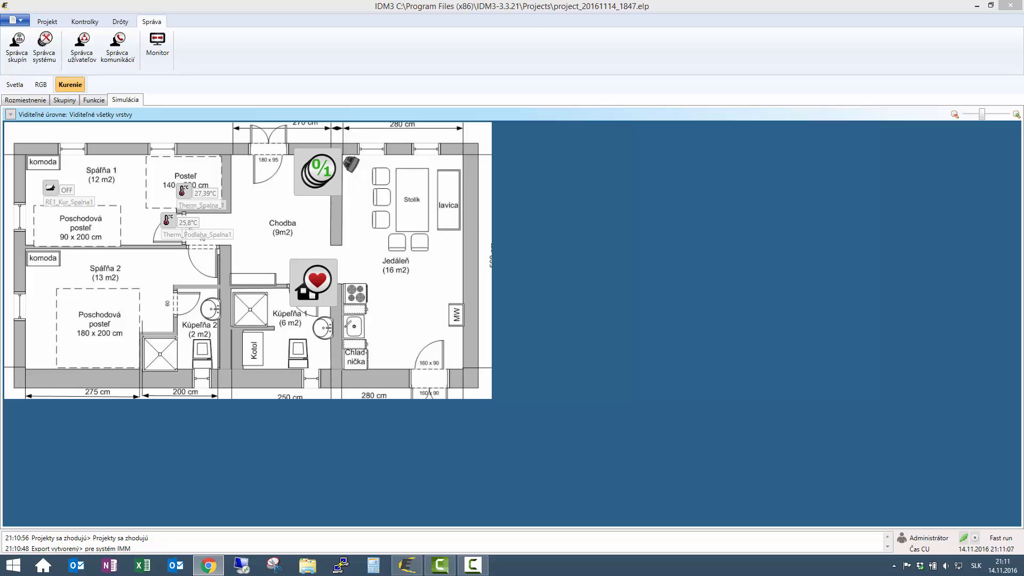
drag(1023, 10, 396, 37)
- Maximize the browser, log out, and log back in with the account password
click(758, 24)
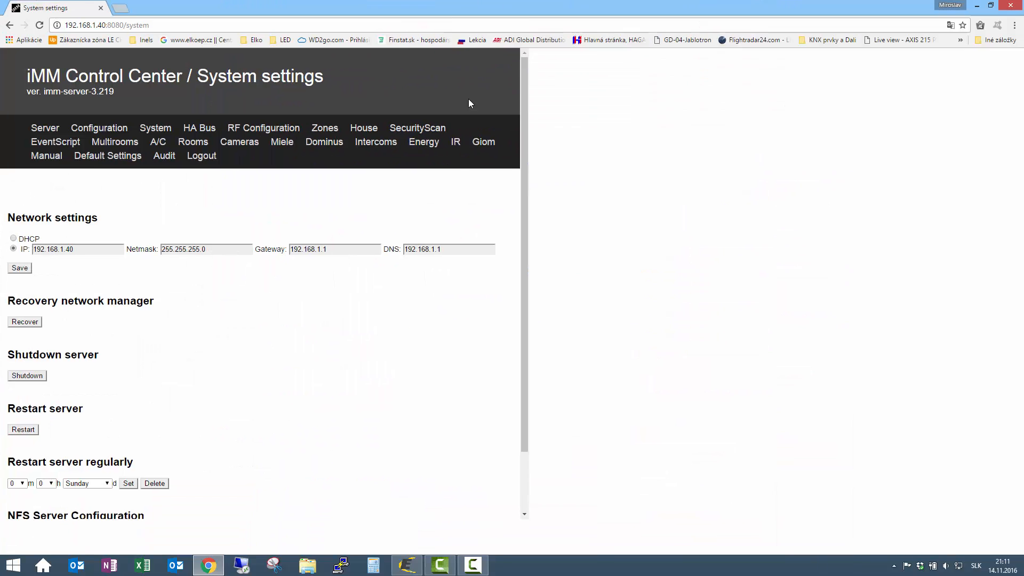
click(160, 139)
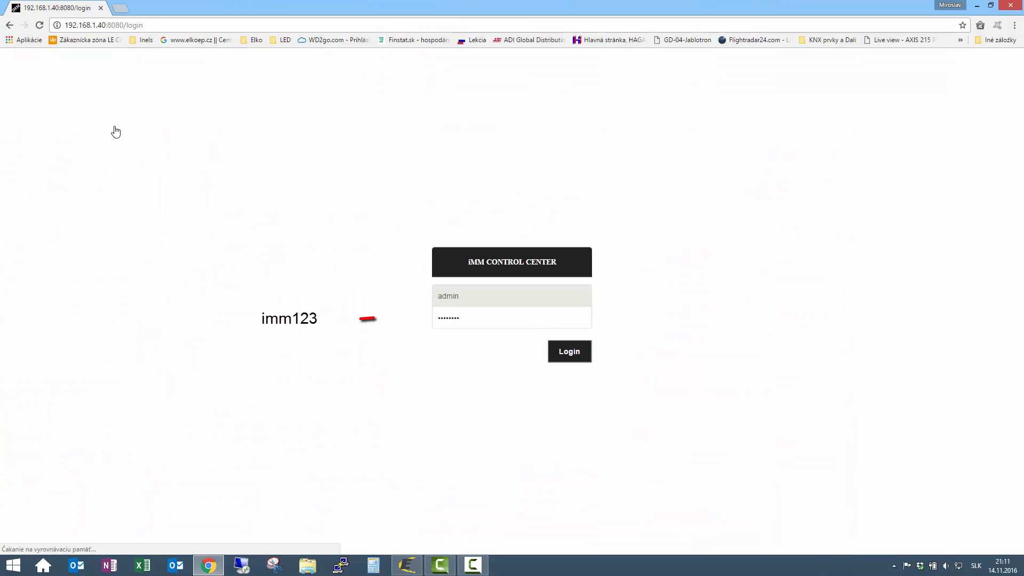
click(489, 323)
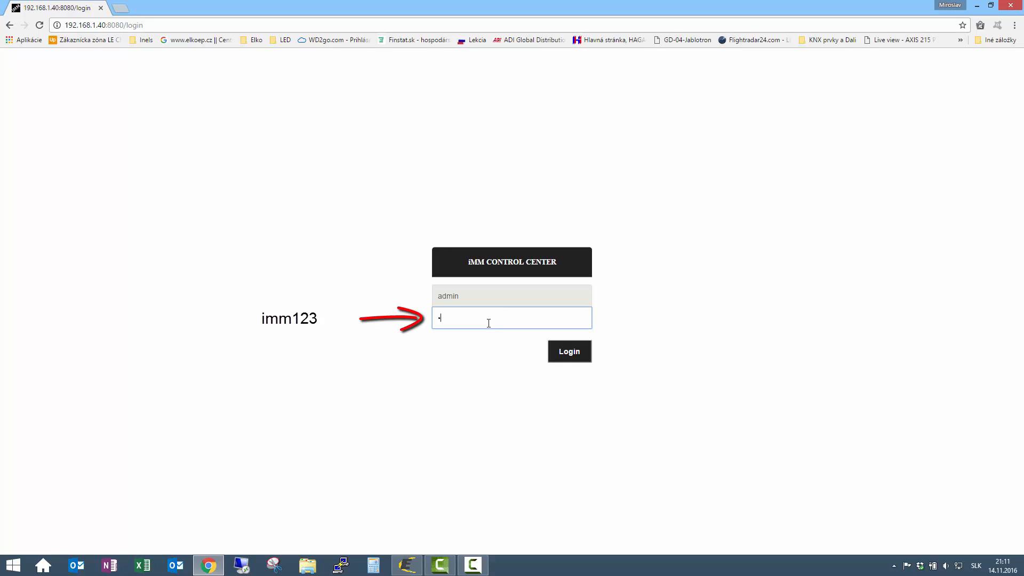
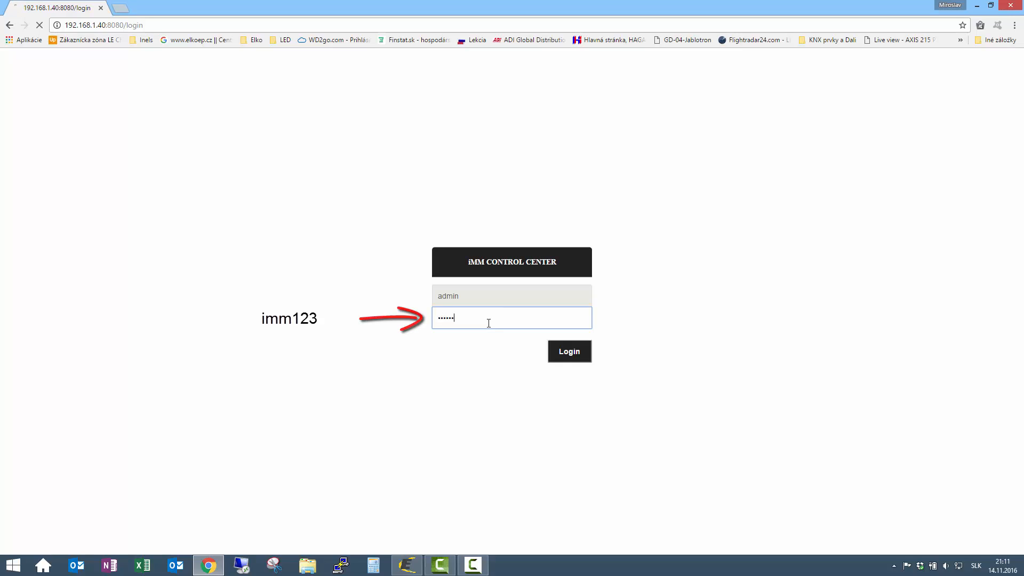
key(Return)
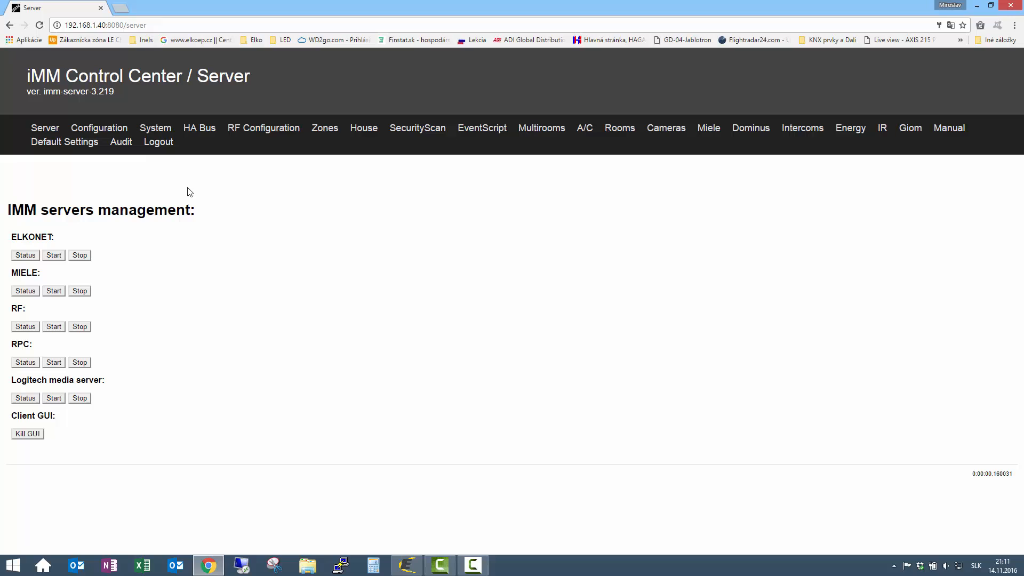
- Load the iNELS3 export from the Configuration page and go to the Rooms configuration
click(156, 133)
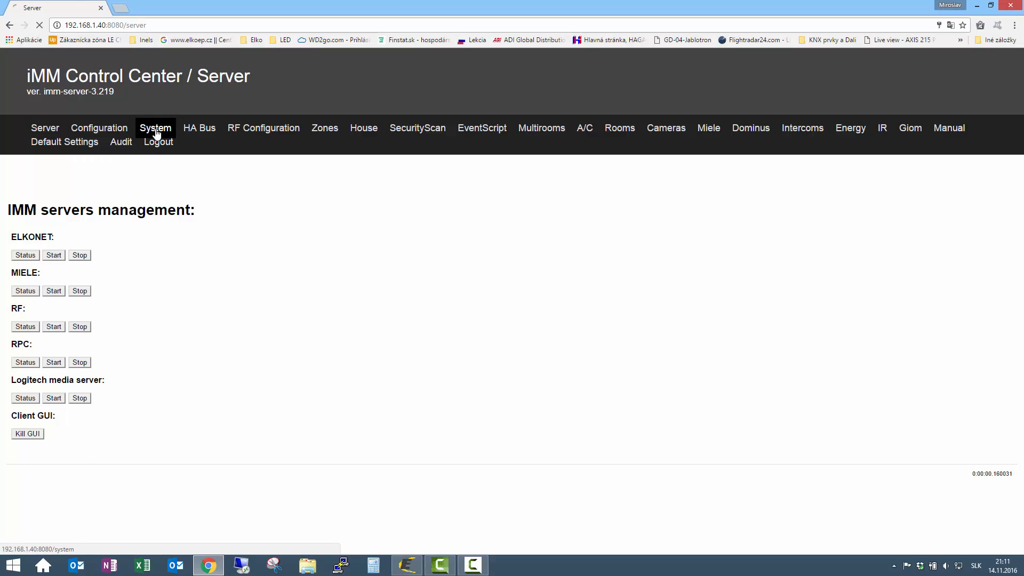
click(113, 135)
scroll(358, 369, down, 2)
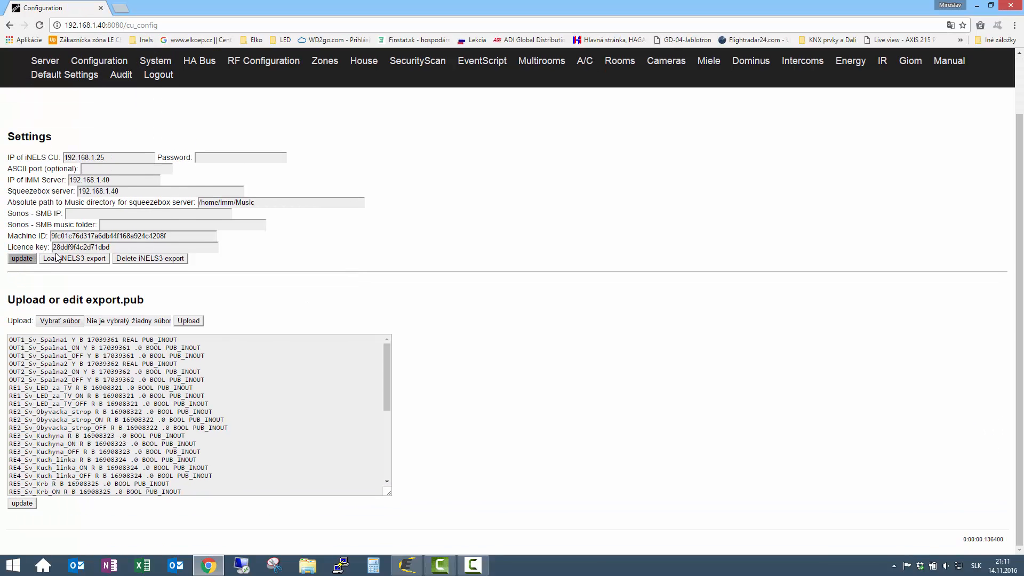
click(63, 259)
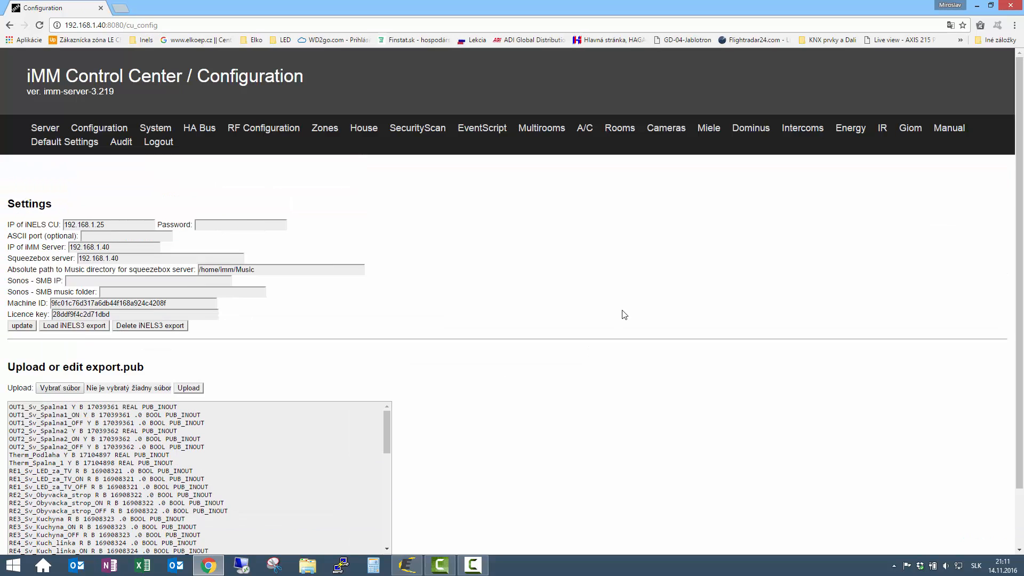
click(619, 129)
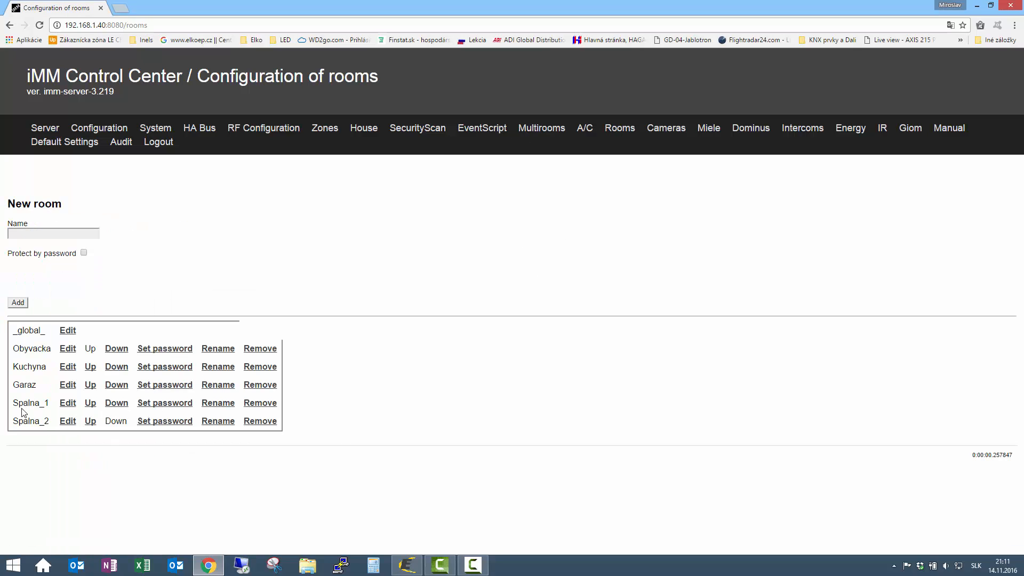
- In room Spalna_1, start a new heat control device named Spalna
click(65, 403)
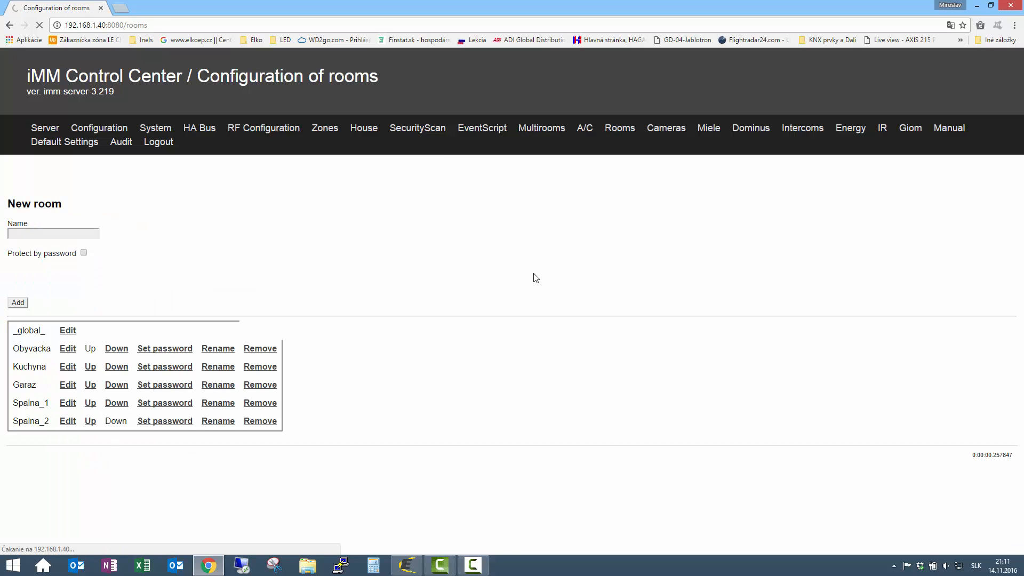
scroll(533, 279, down, 1)
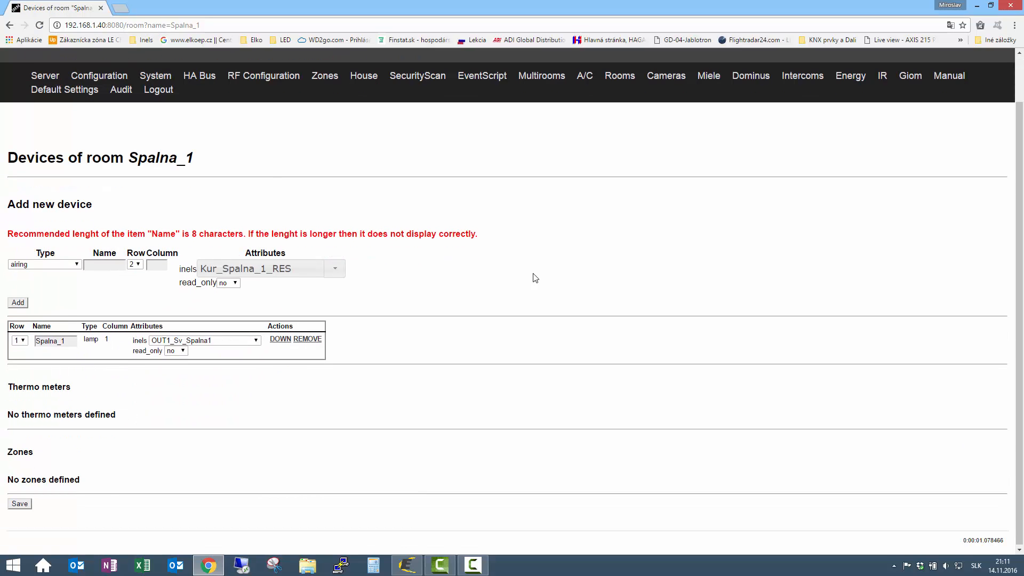
click(76, 264)
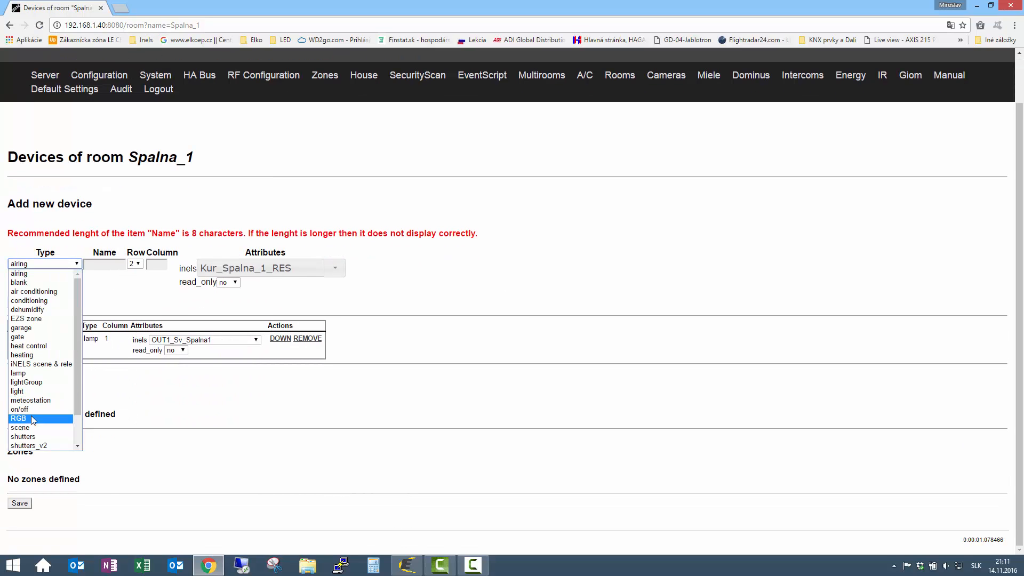
click(27, 345)
click(106, 265)
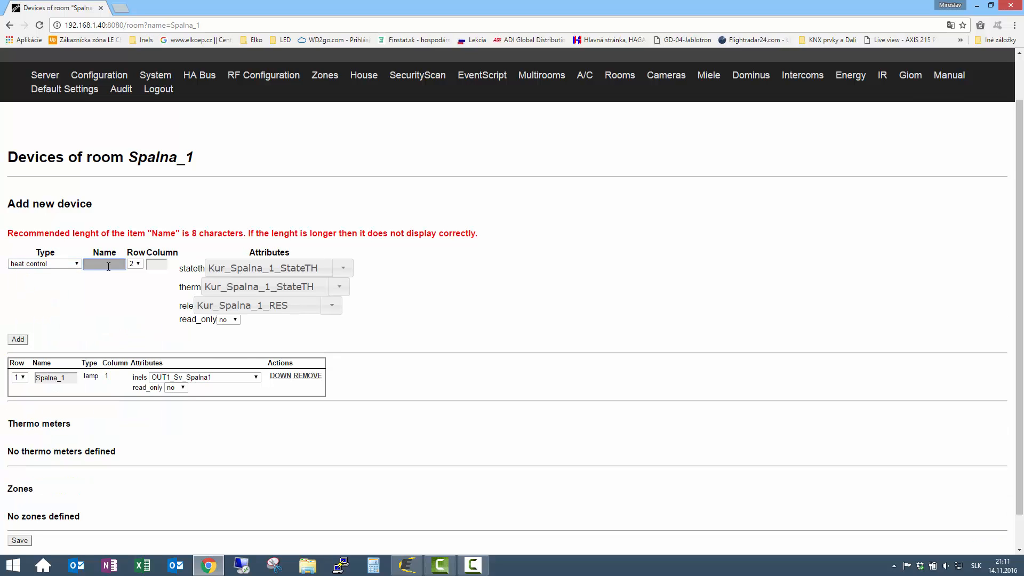
text(Spalna)
click(520, 299)
- Link it to Kur_Spalna_1_StateTH, Therm_Spalna_1 and RE1_Kur_Spalna_1, and add it
click(344, 271)
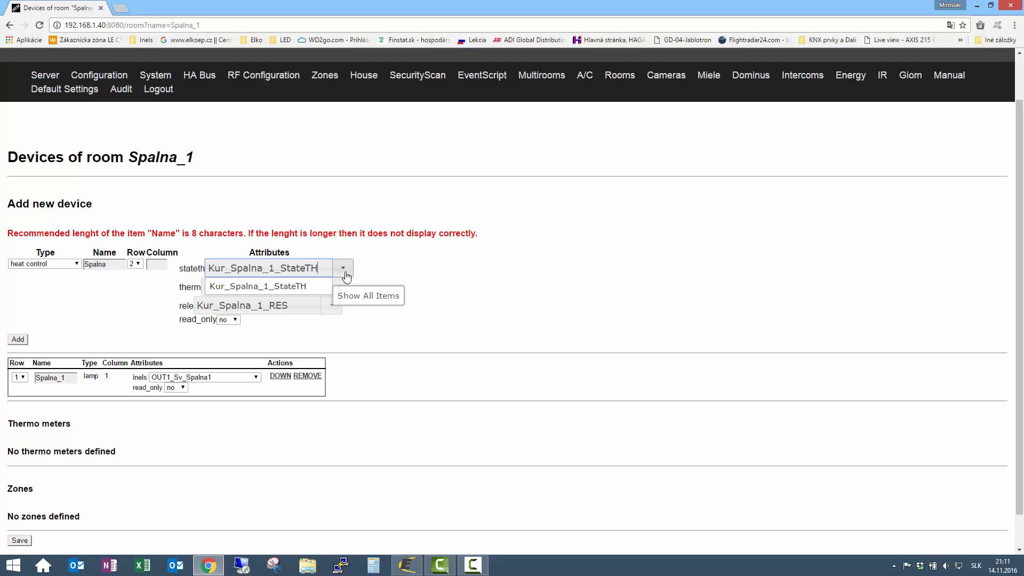
click(257, 290)
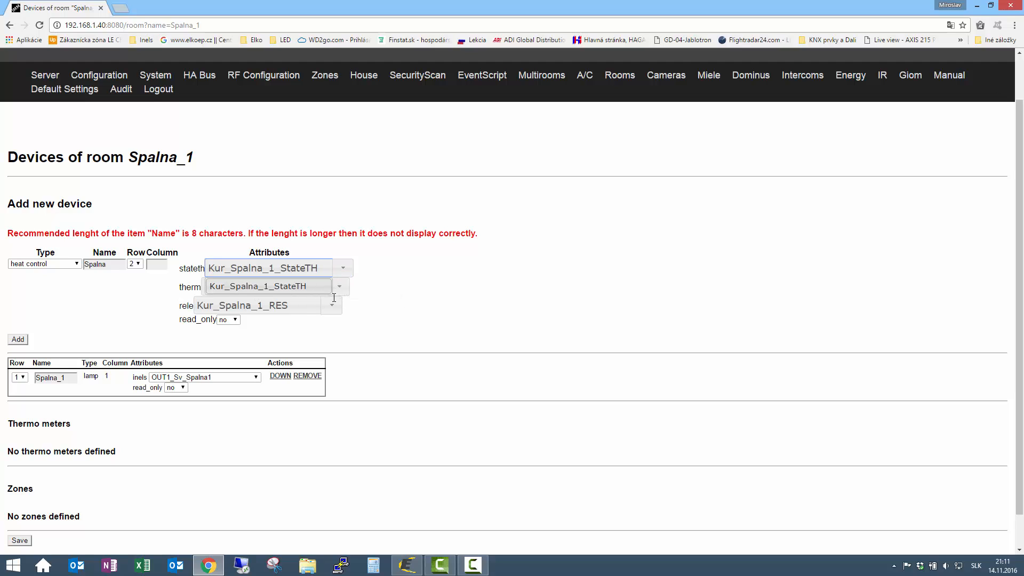
click(339, 287)
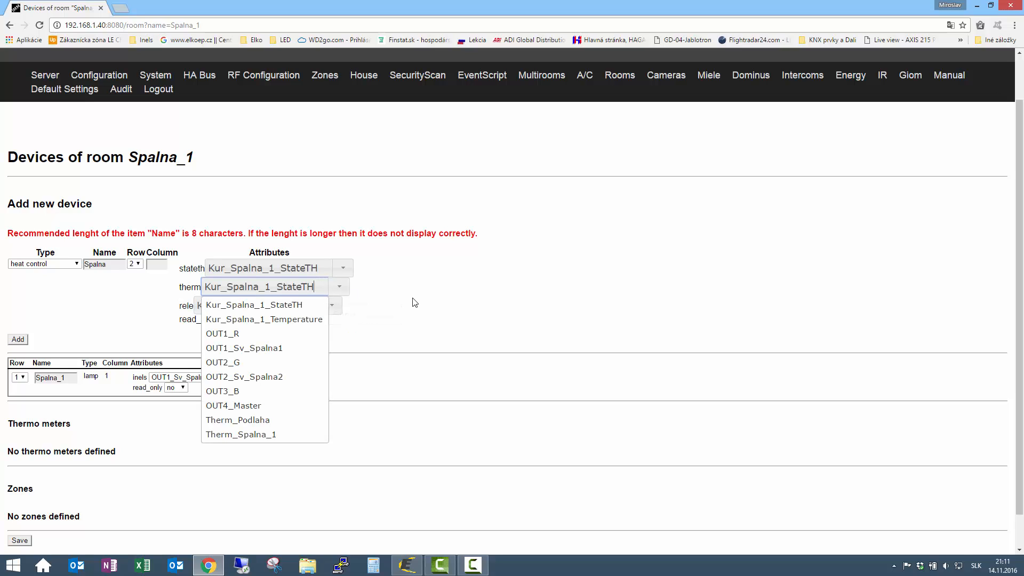
click(248, 433)
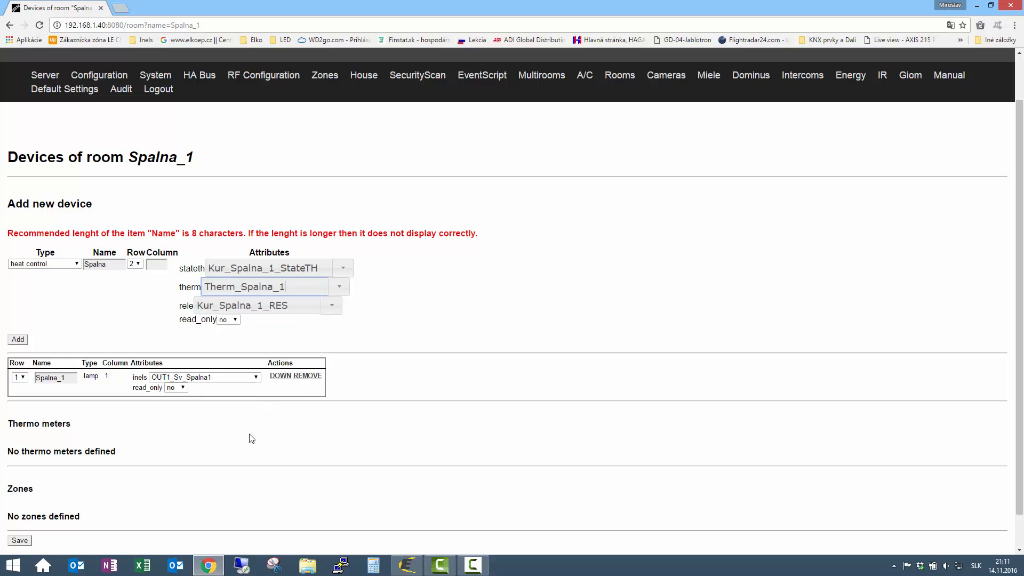
click(340, 306)
scroll(294, 413, down, 5)
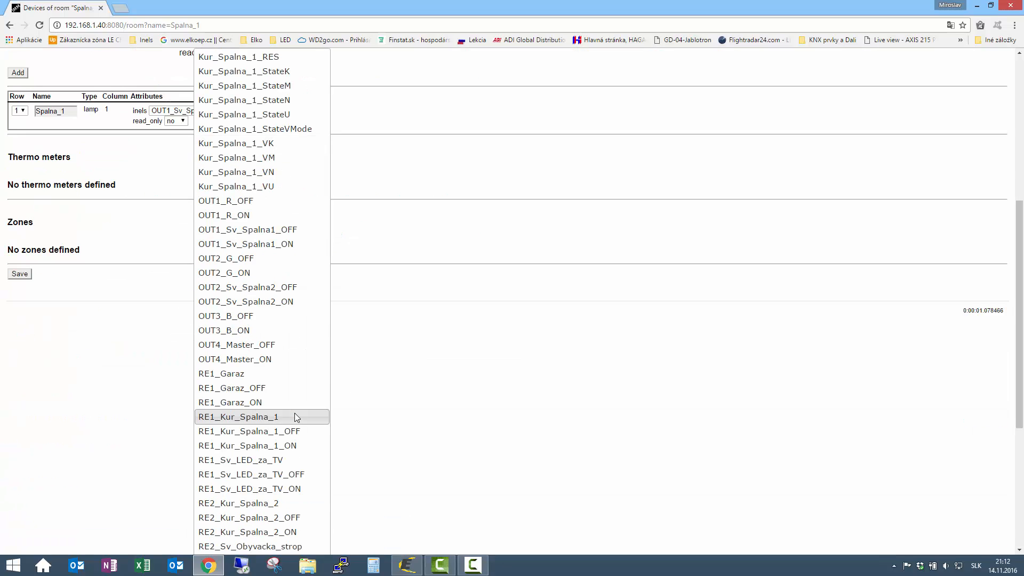
scroll(294, 413, down, 4)
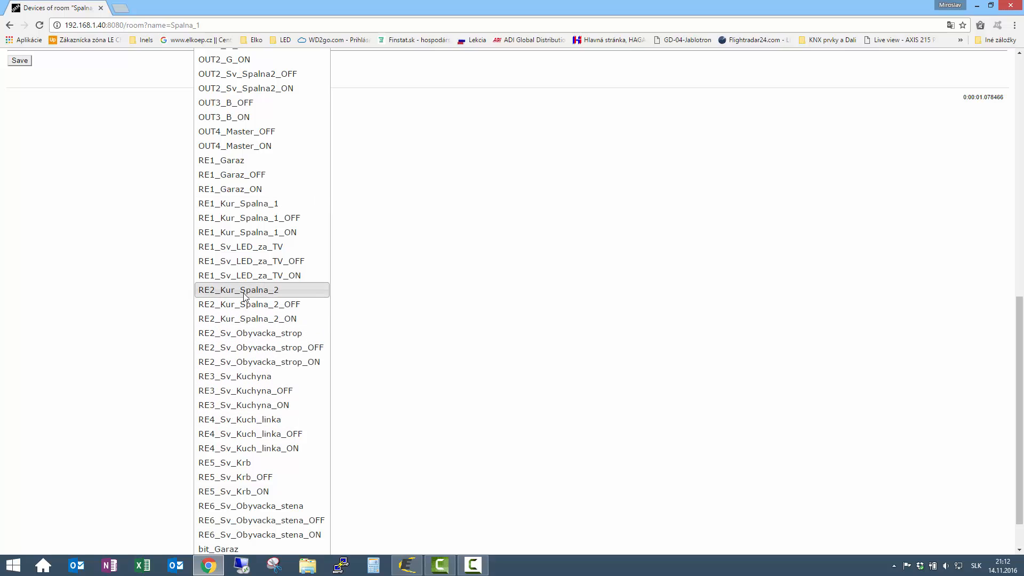
click(235, 204)
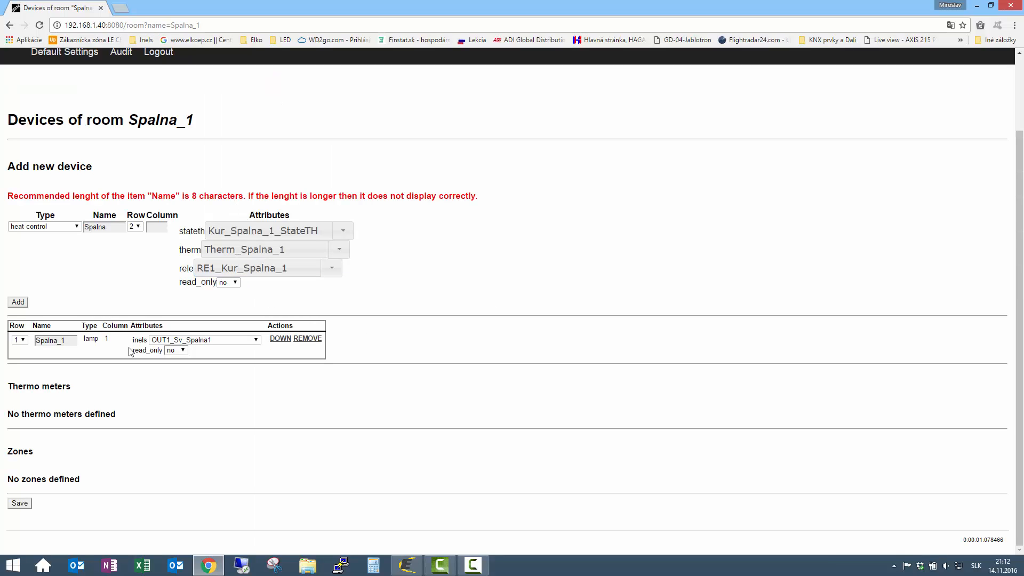
click(21, 302)
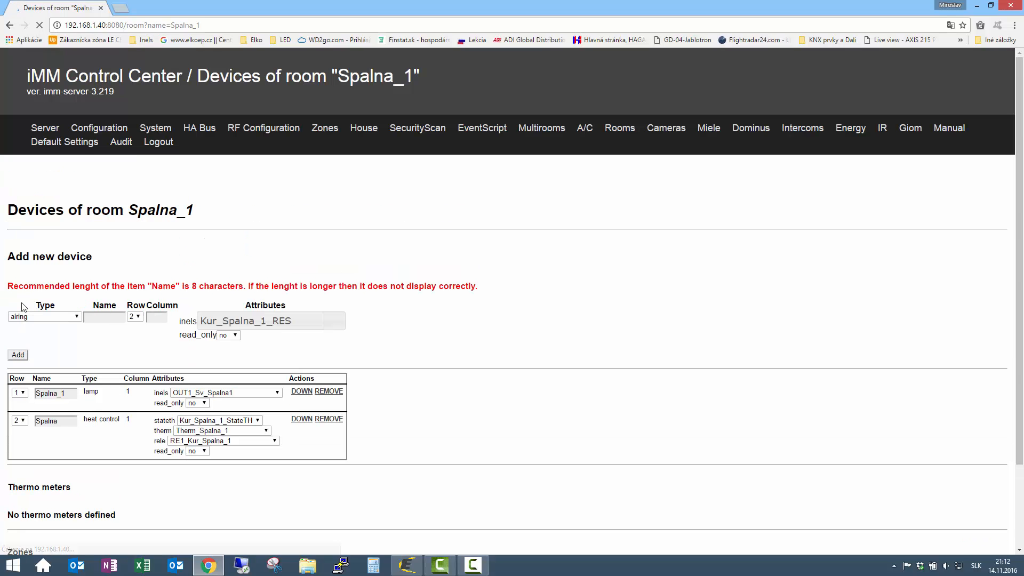
scroll(527, 340, down, 2)
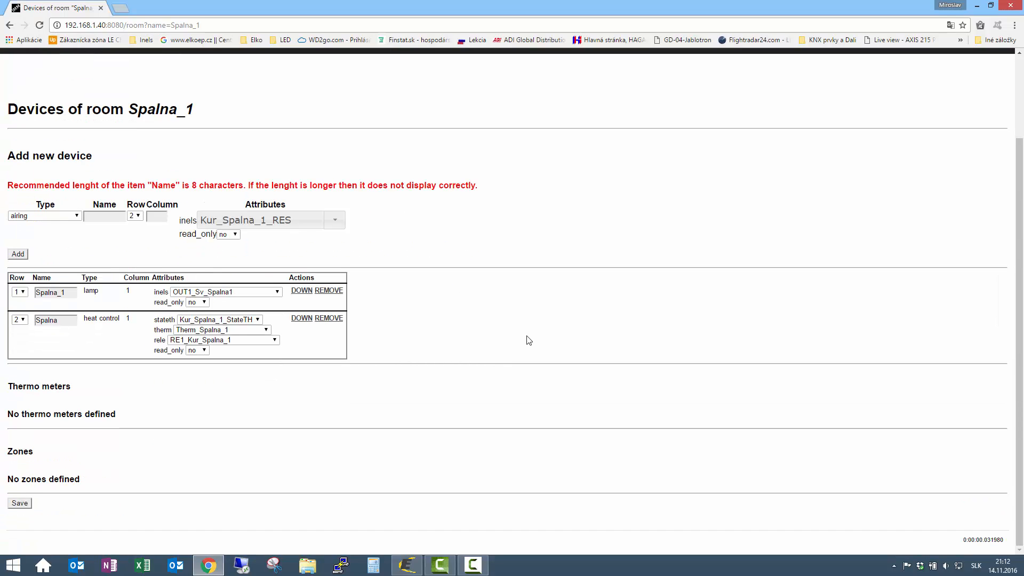
click(406, 564)
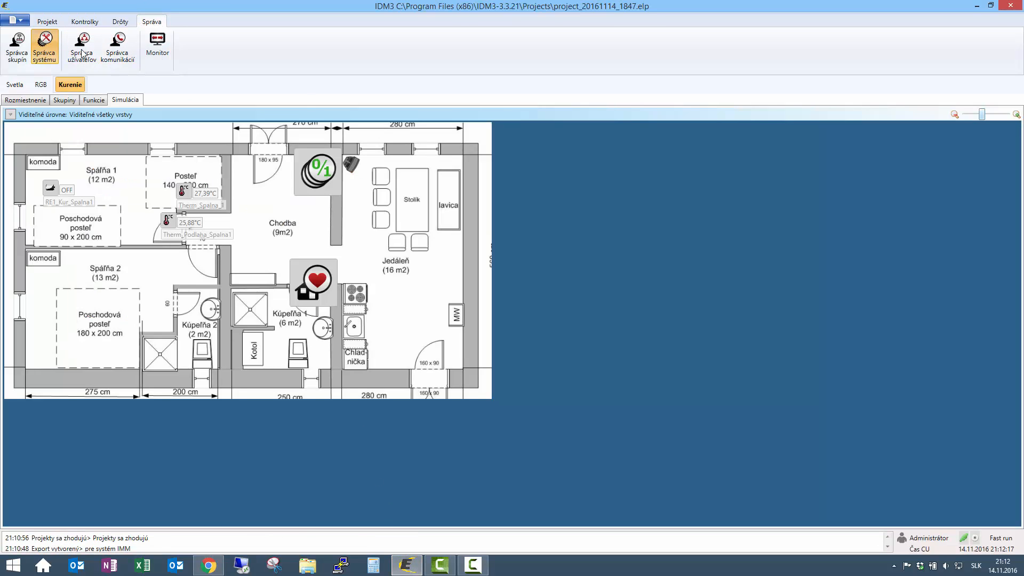
click(369, 127)
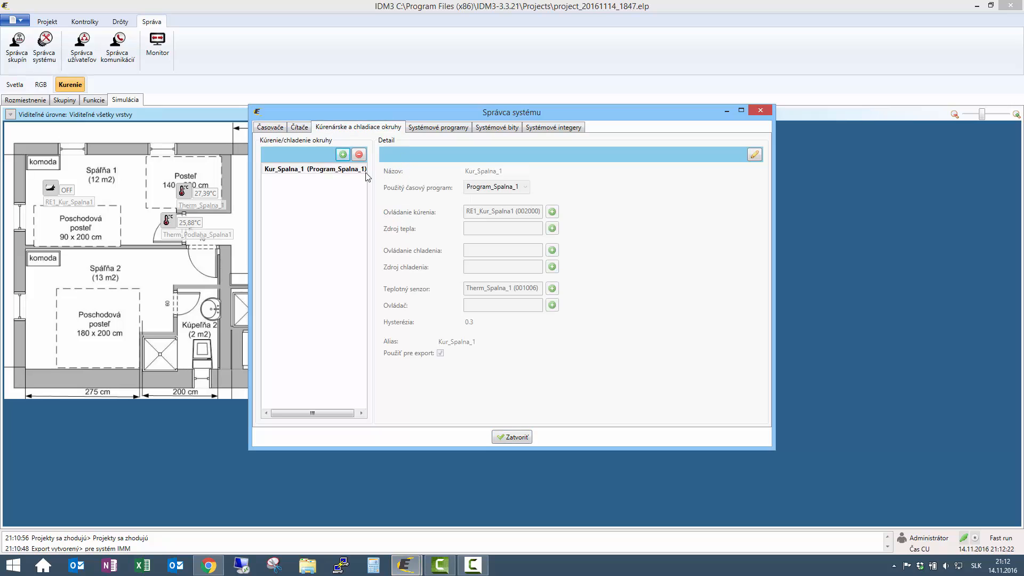
click(321, 174)
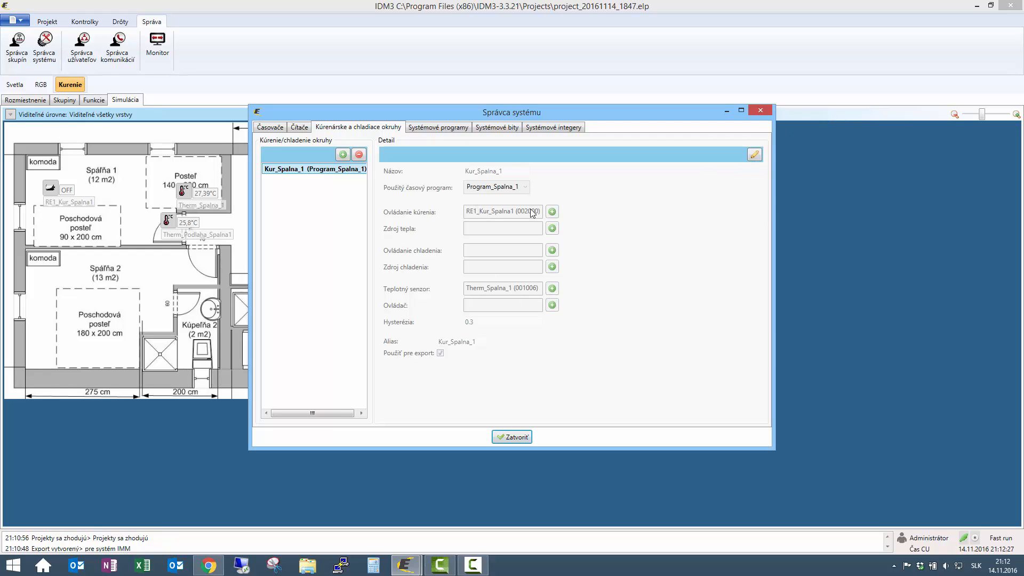
click(209, 565)
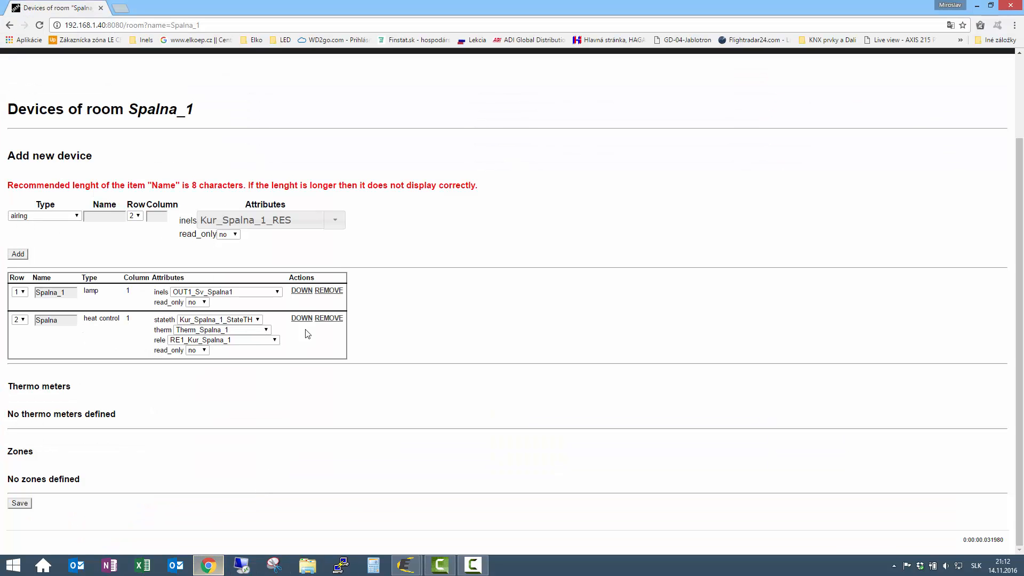
- Start a new indoor thermometer device named Podlaha
click(75, 216)
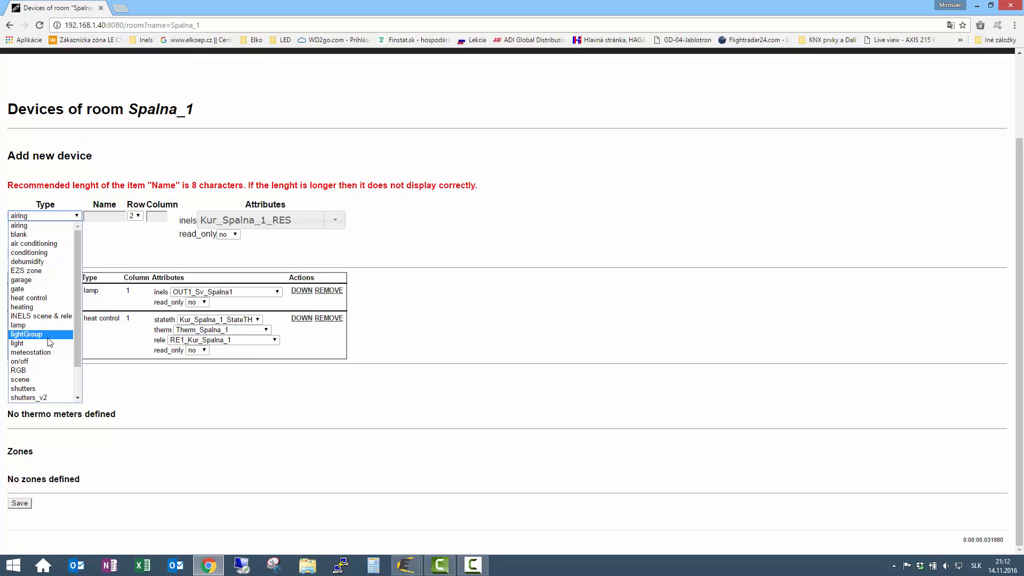
scroll(45, 356, down, 2)
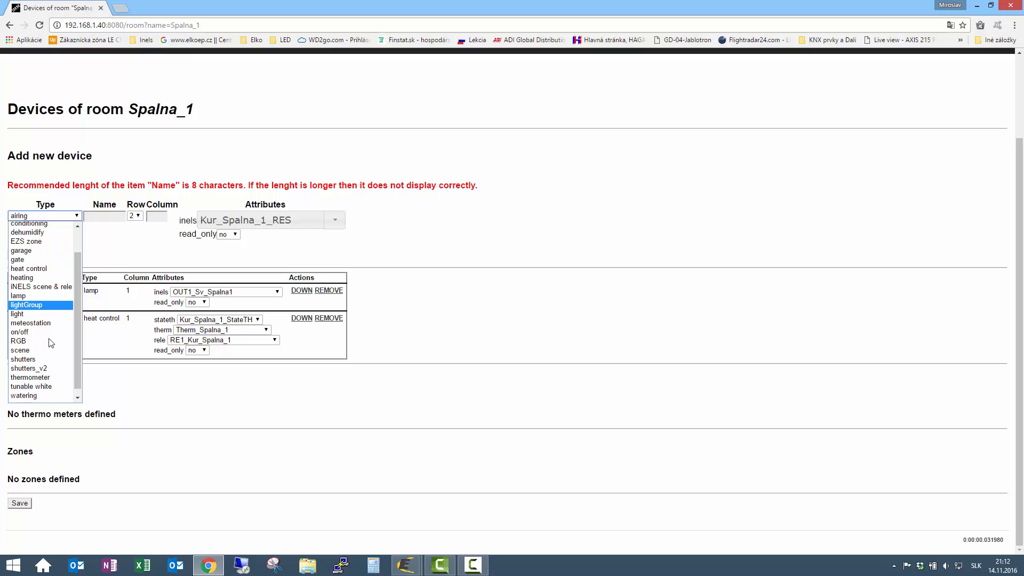
click(44, 369)
click(113, 214)
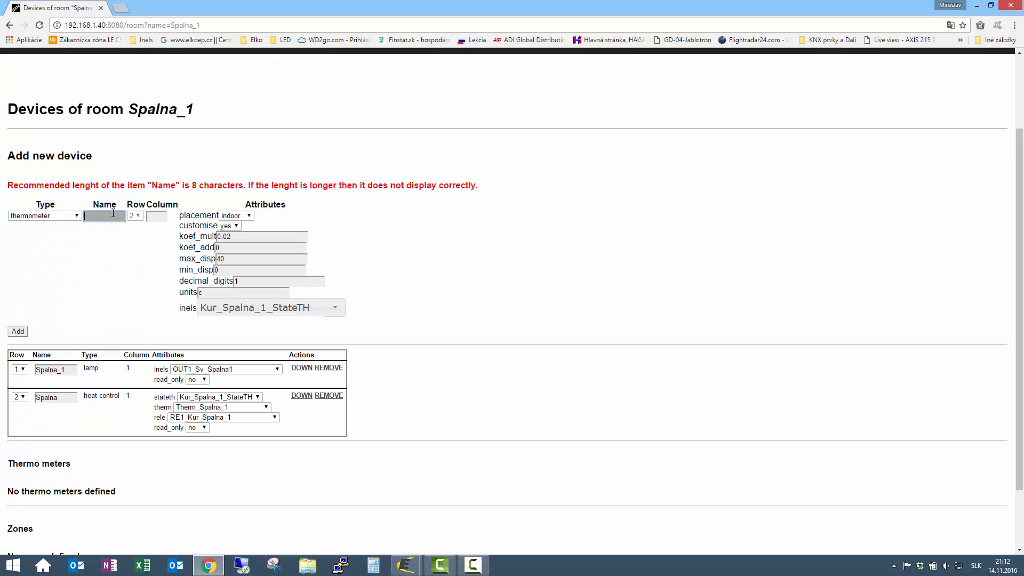
text(Podlaha)
click(119, 229)
click(253, 216)
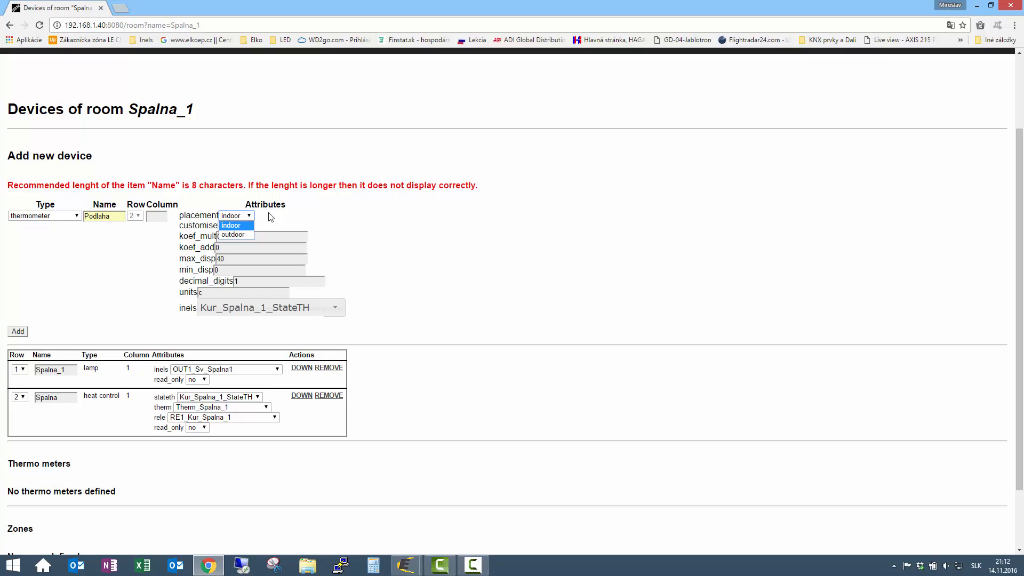
click(278, 214)
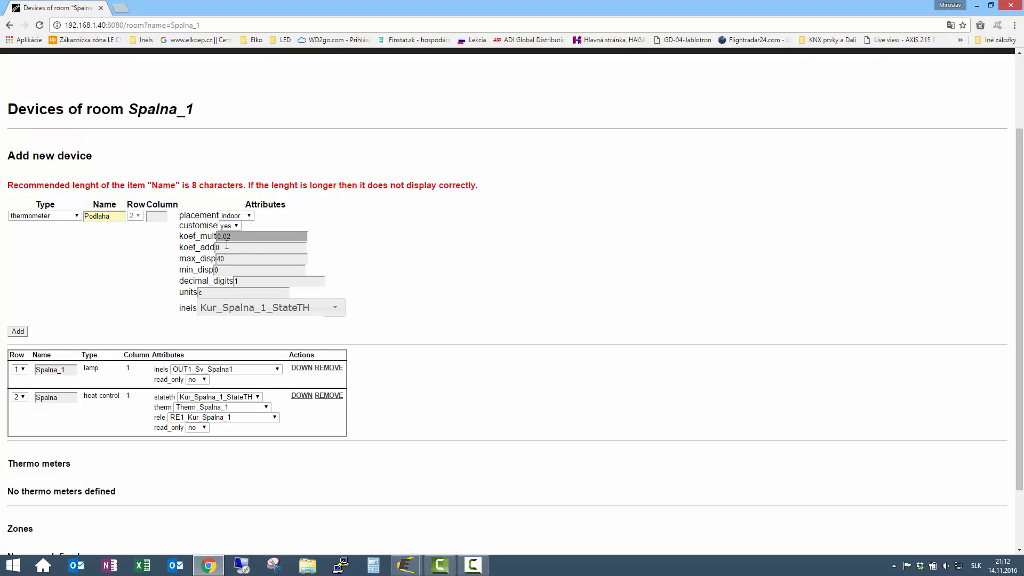
- Link the thermometer to Therm_Podlaha, add it, and save the Spalna_1 room
click(334, 308)
scroll(267, 423, down, 3)
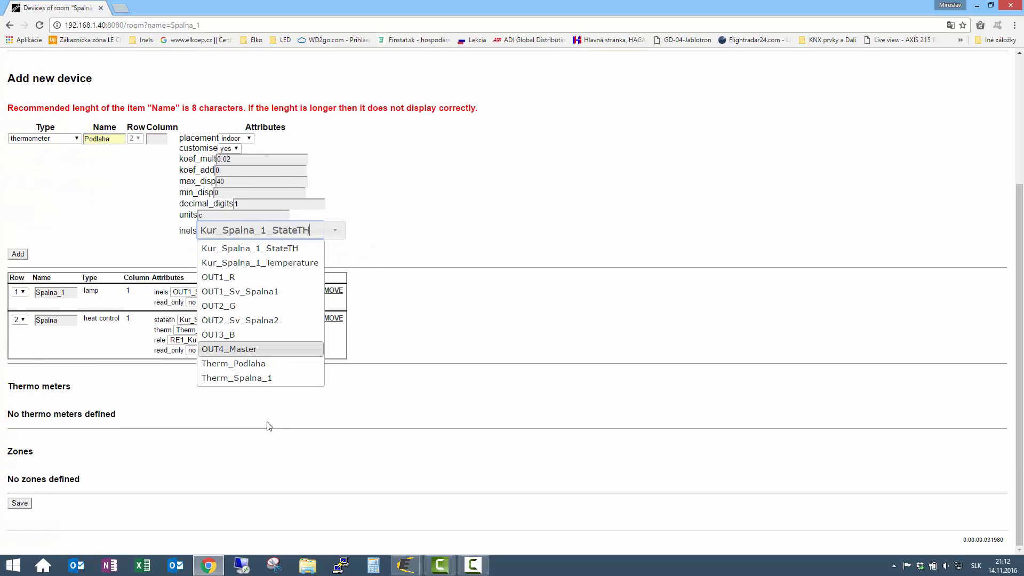
click(252, 364)
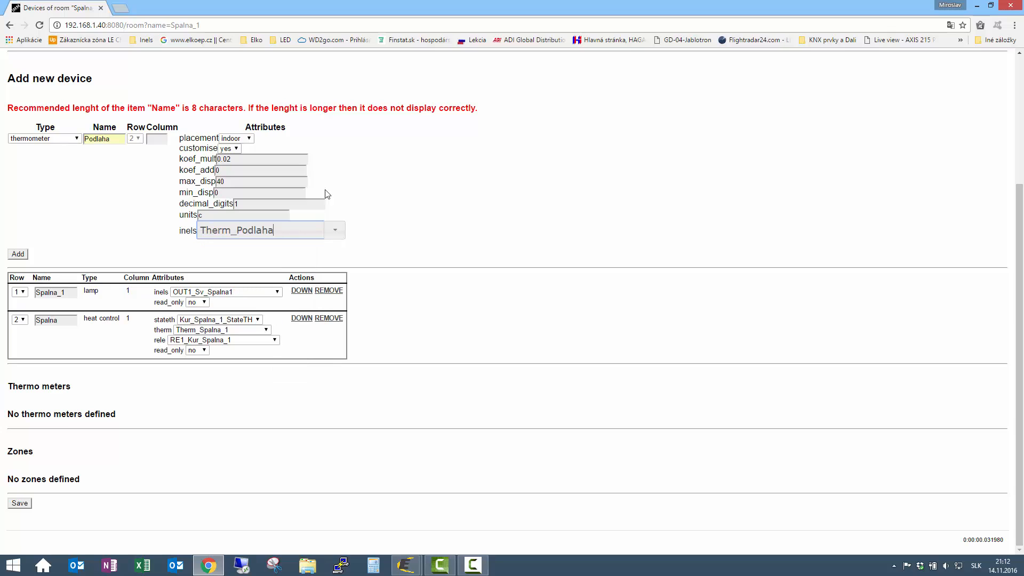
click(17, 253)
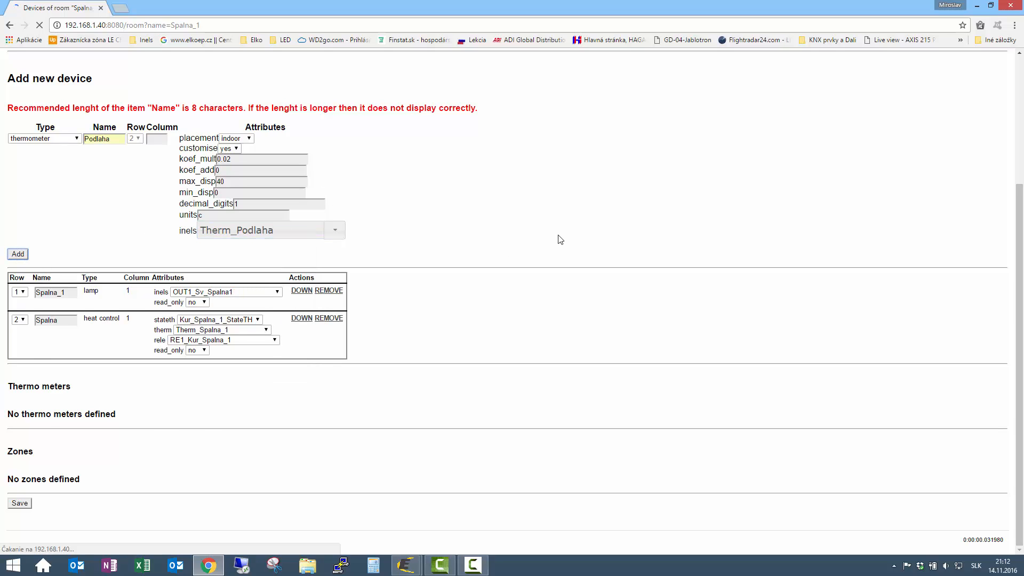
click(23, 506)
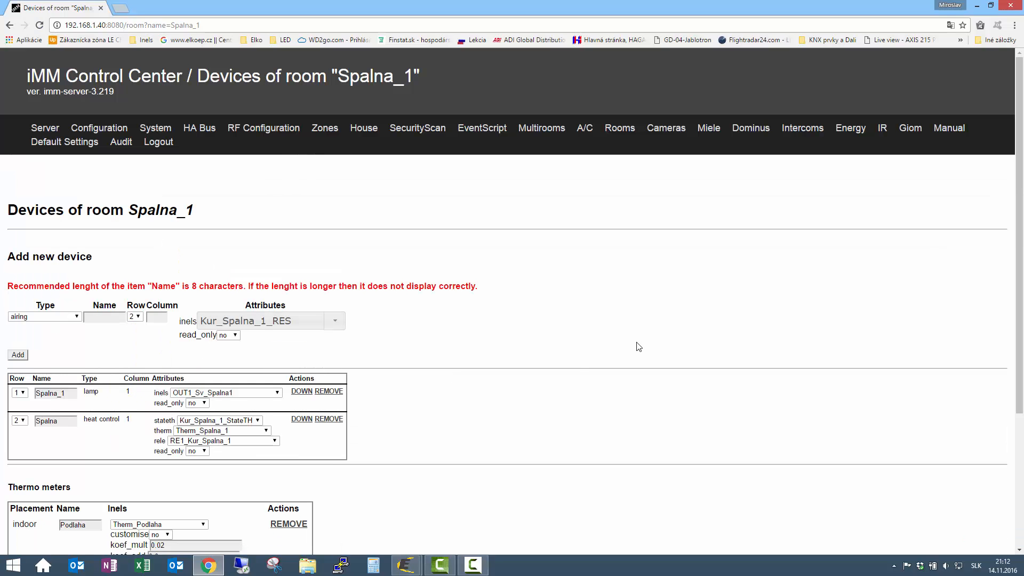
scroll(807, 372, down, 3)
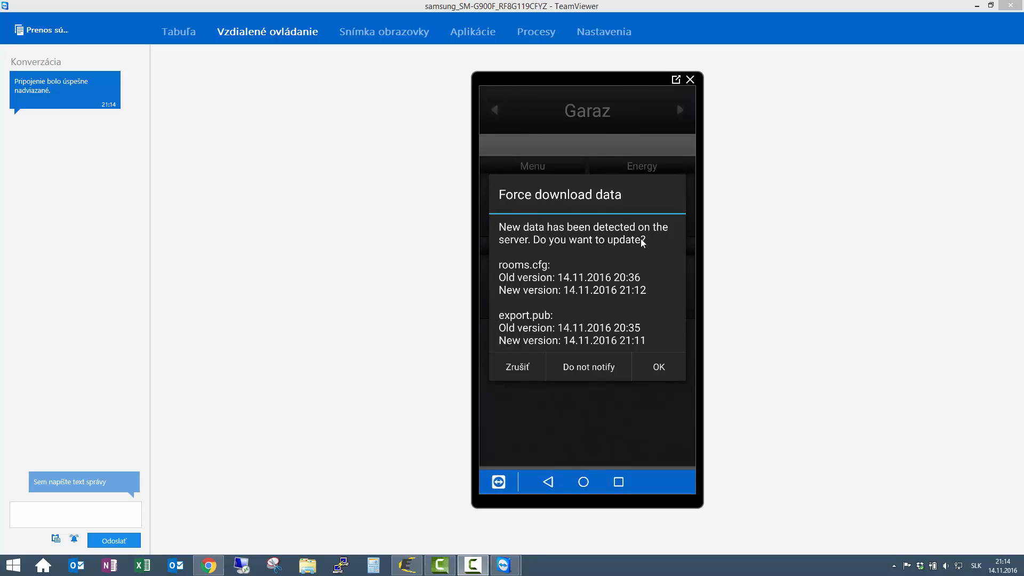
- On the phone, accept the data download, open Spalna_1, and switch Spalna heating to Comfort, then Minimum
click(659, 367)
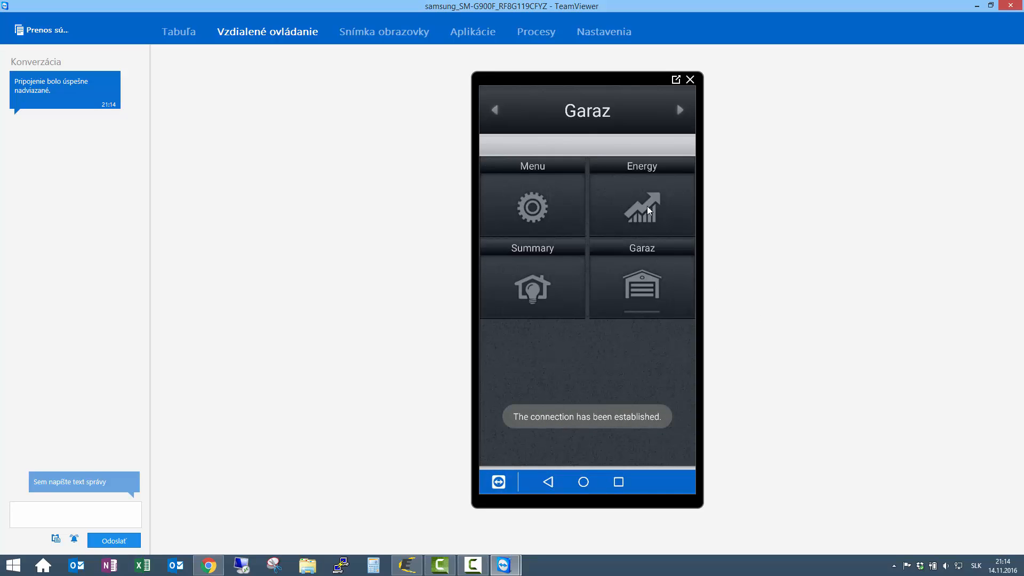
click(681, 109)
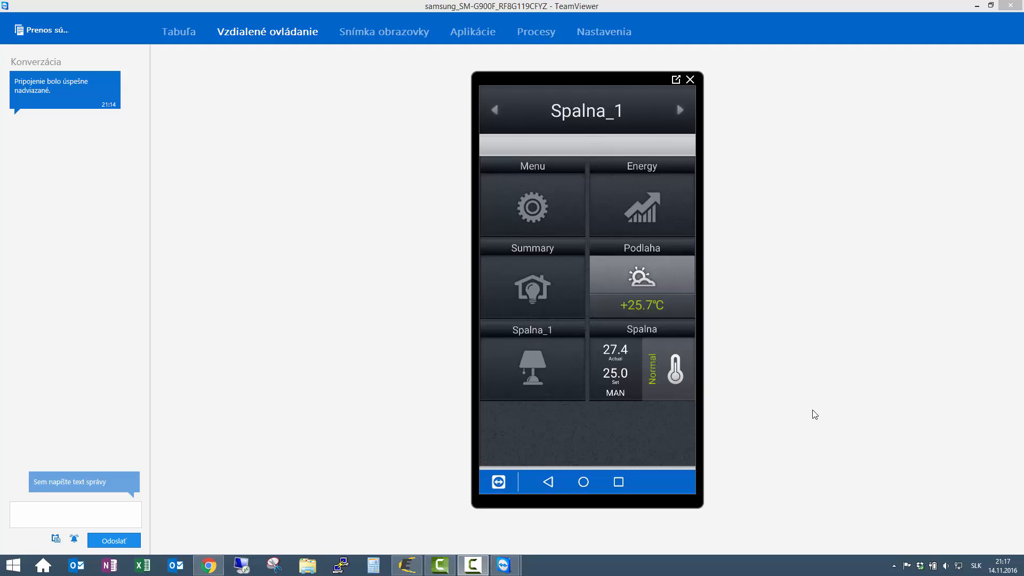
click(619, 380)
click(652, 380)
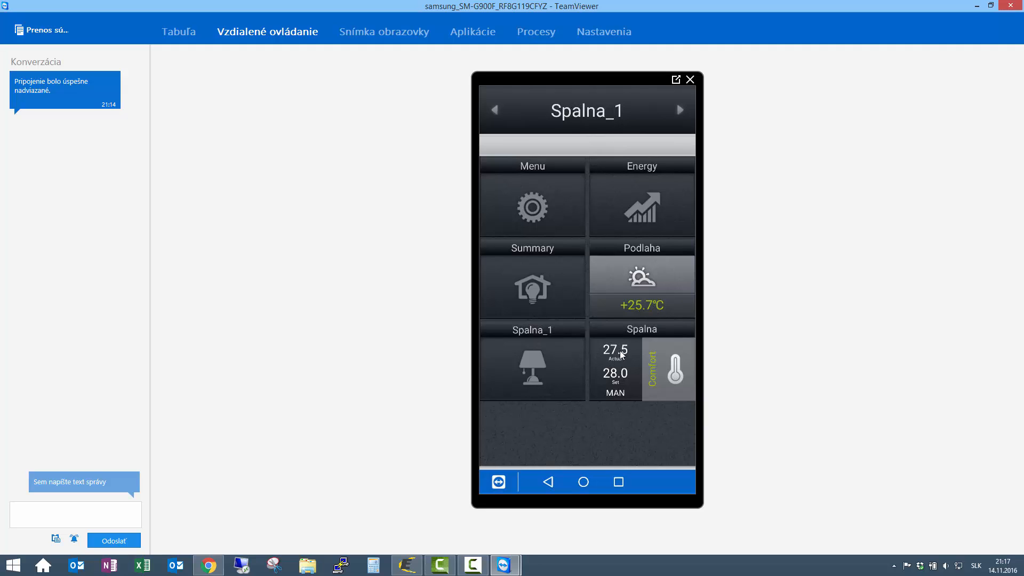
click(661, 369)
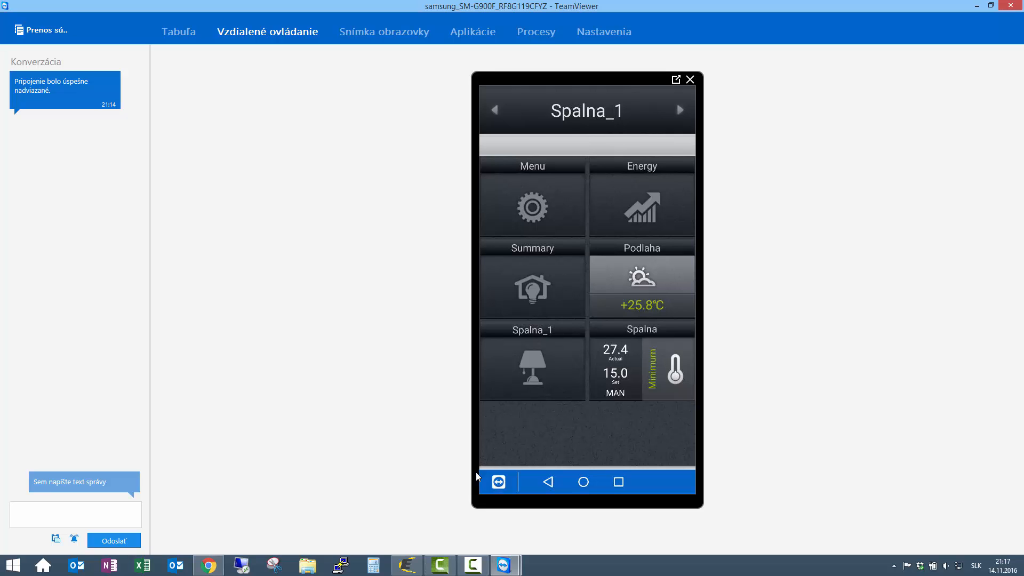
click(208, 565)
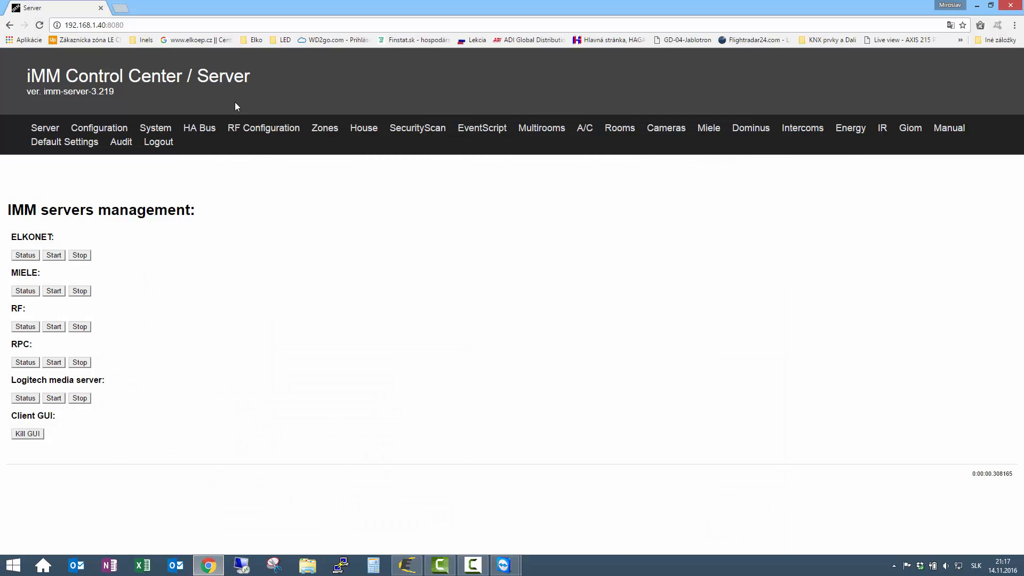
- Edit room Spalna_1 and start a new on/off device named V Komfort
click(612, 133)
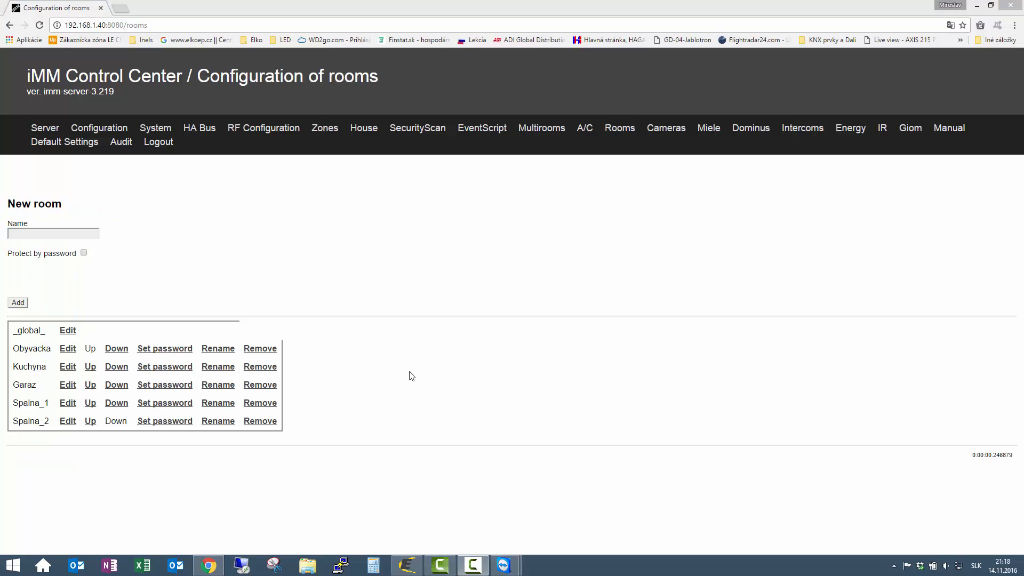
click(68, 402)
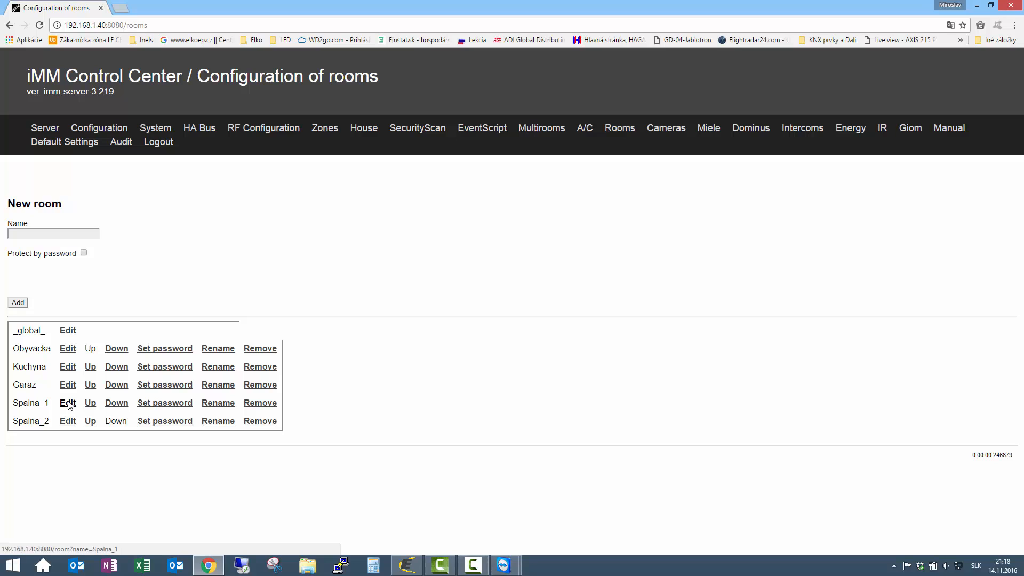
click(68, 402)
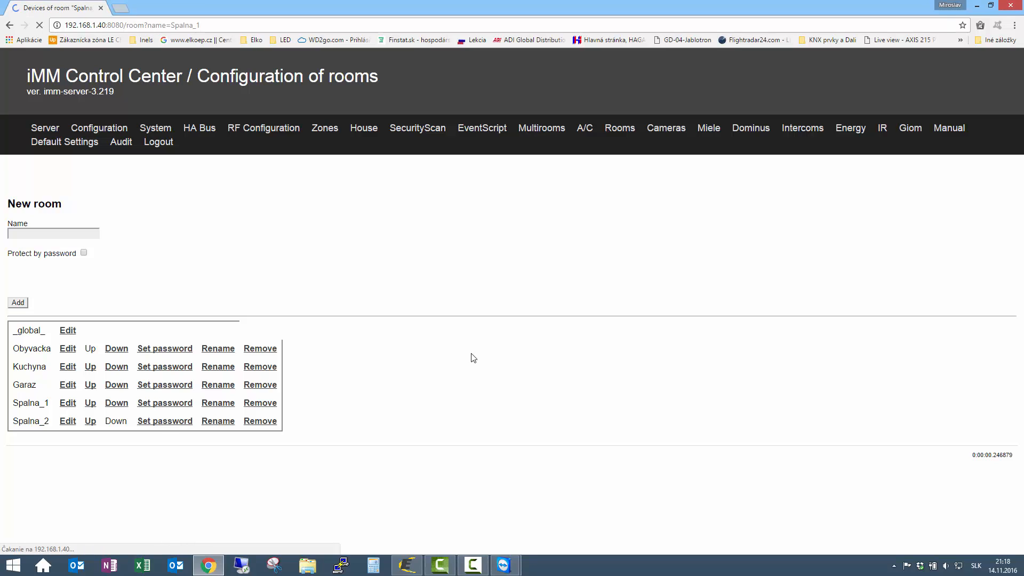
scroll(488, 368, down, 3)
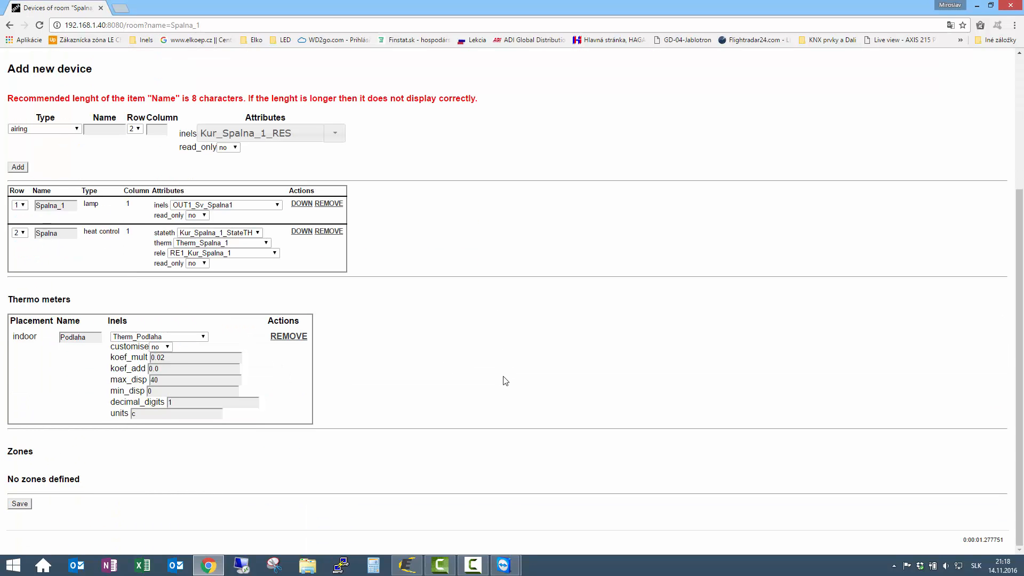
click(78, 128)
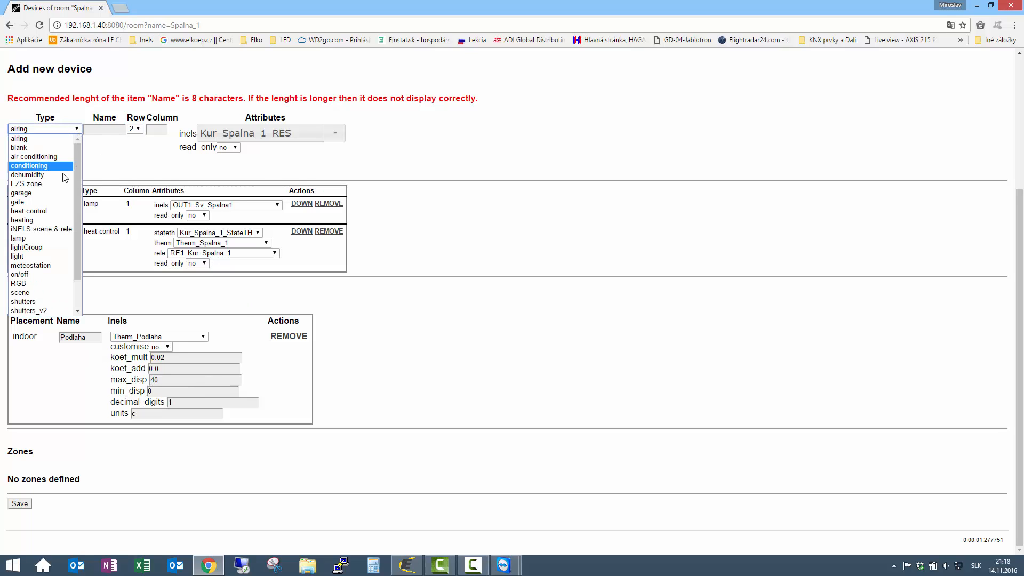
click(35, 274)
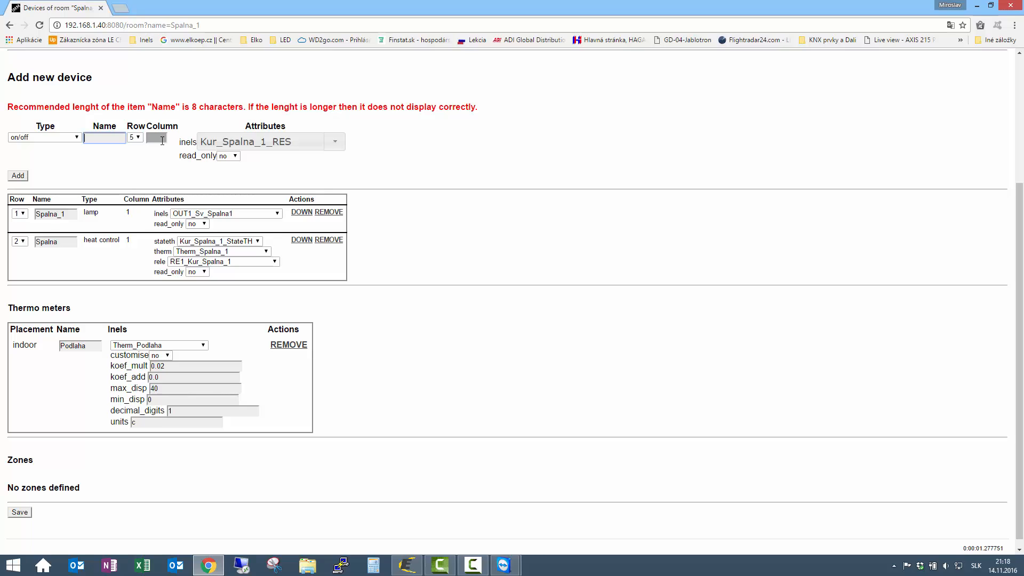
text(V Komfort)
- Link V Komfort to bit_VKomfort, put it in row 3, and add it
click(306, 140)
key(BackSpace)
key(BackSpace)
key(BackSpace)
key(BackSpace)
key(BackSpace)
key(BackSpace)
key(BackSpace)
key(BackSpace)
key(BackSpace)
key(BackSpace)
key(BackSpace)
key(BackSpace)
key(BackSpace)
key(BackSpace)
key(BackSpace)
key(BackSpace)
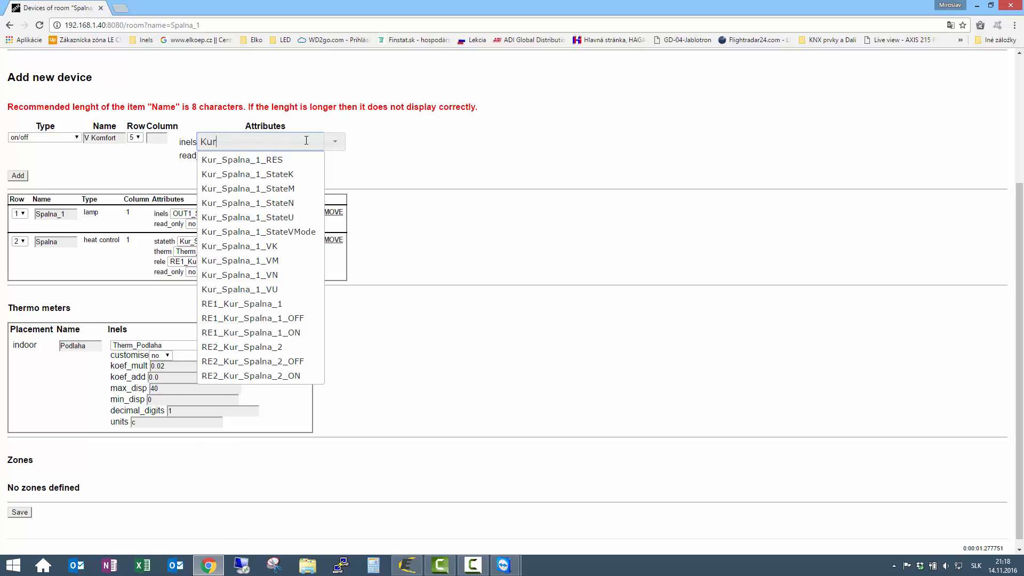
text(bit)
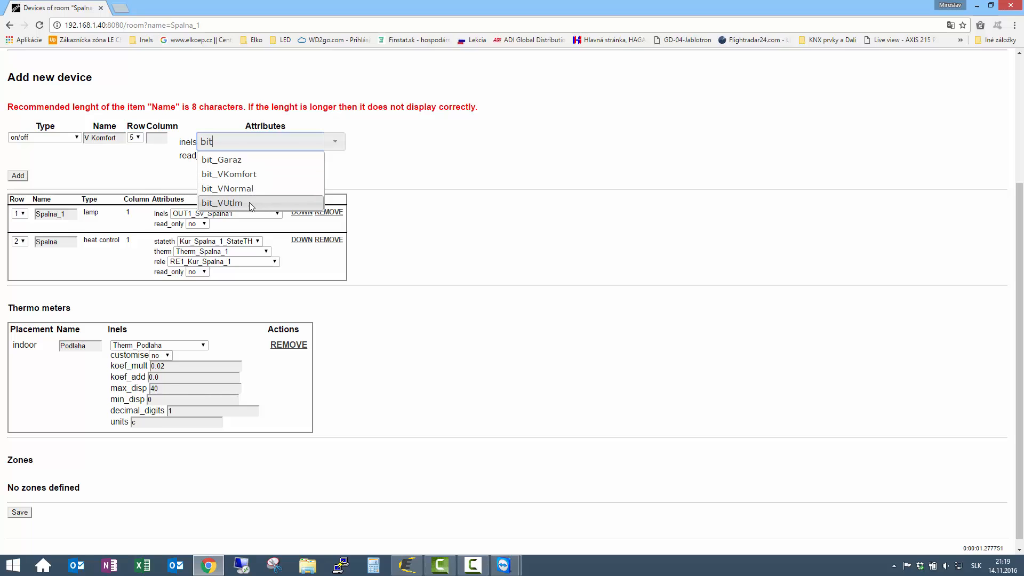
click(239, 175)
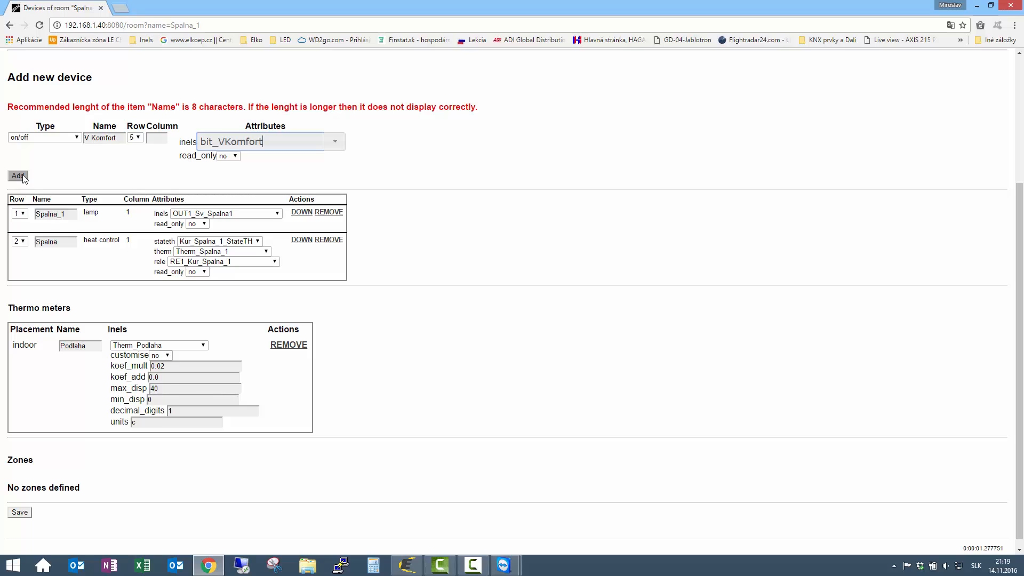
click(136, 138)
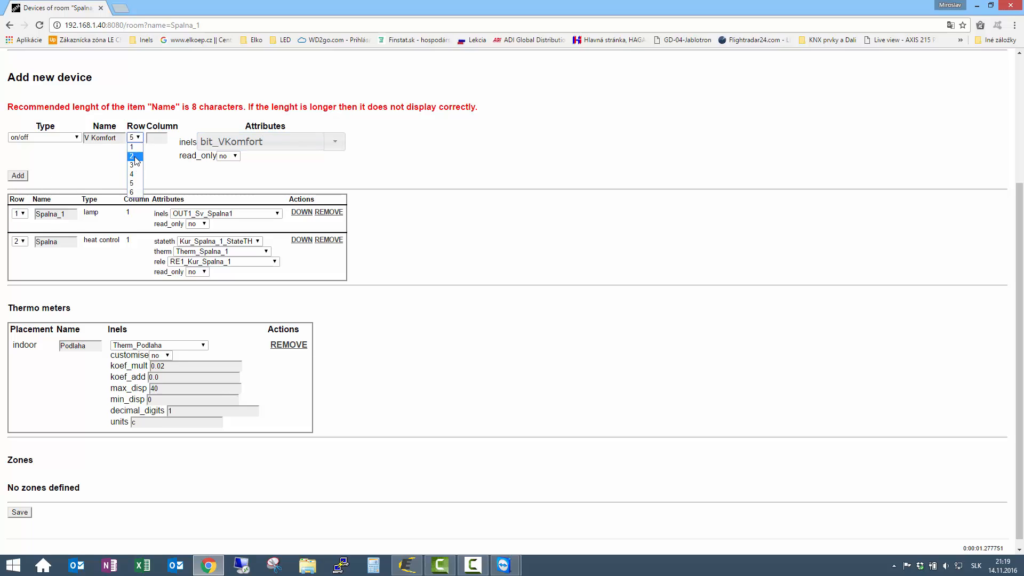
click(132, 165)
click(16, 177)
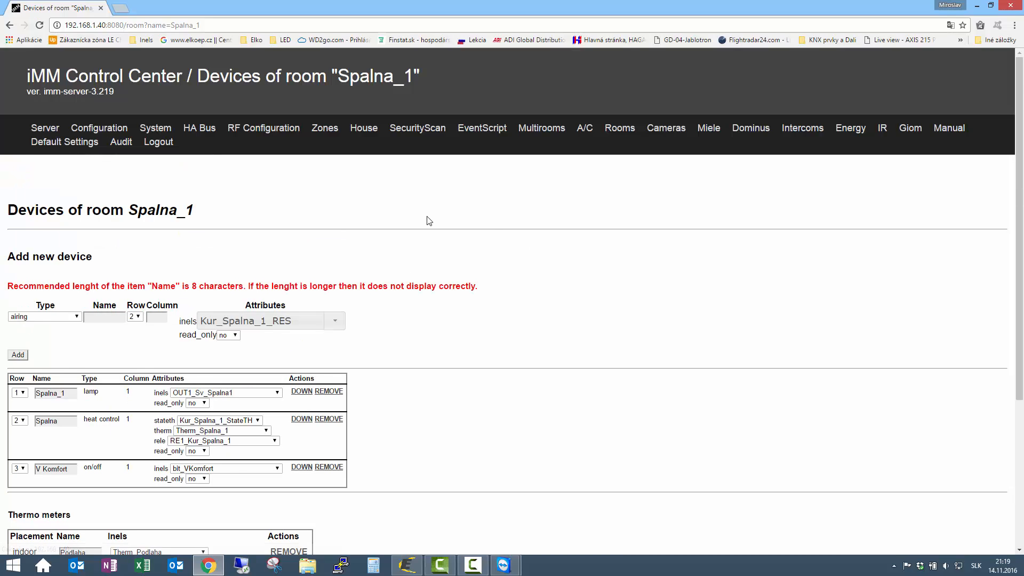
- Start another on/off device named V Normal
scroll(430, 220, down, 4)
click(76, 102)
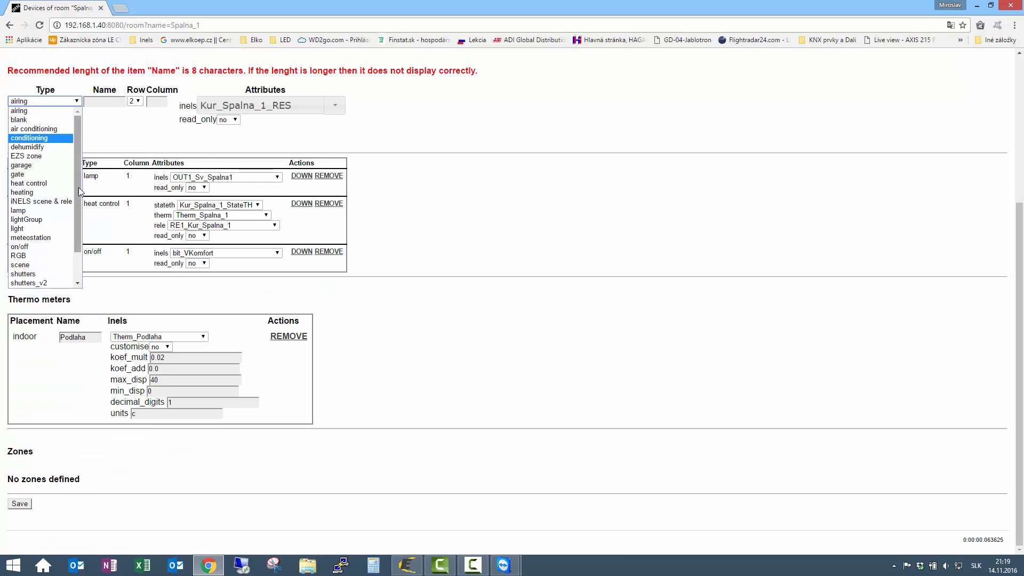
click(32, 248)
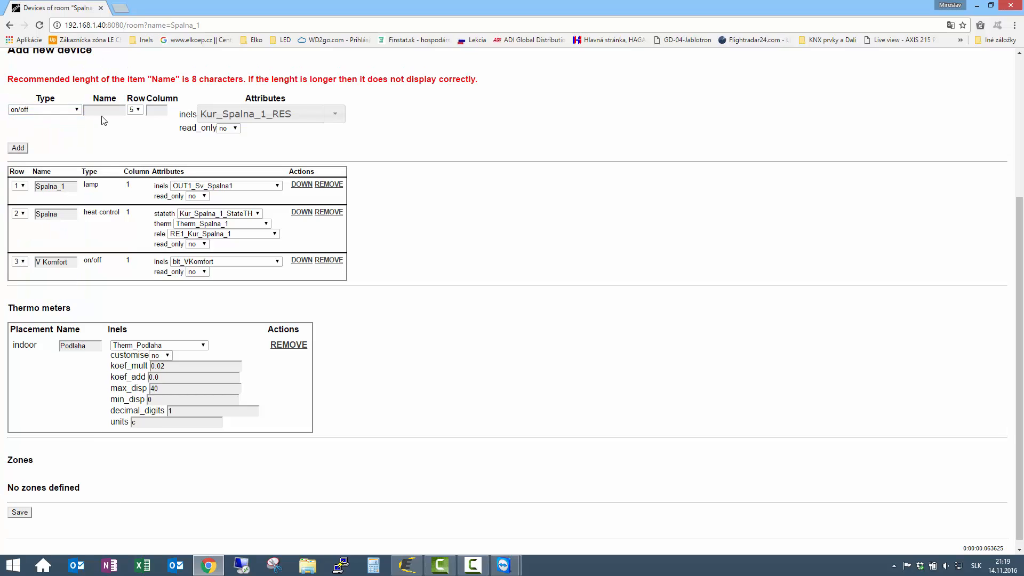
click(103, 113)
text(V Normal)
- Link V Normal to bit_VNormal, put it in row 3, and add it
drag(293, 117, 33, 134)
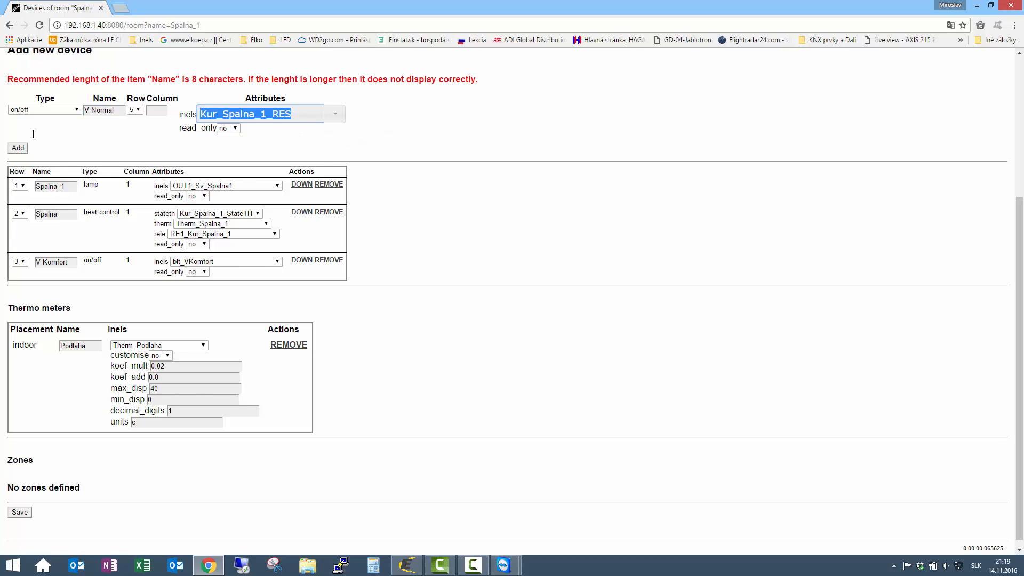
text(bi)
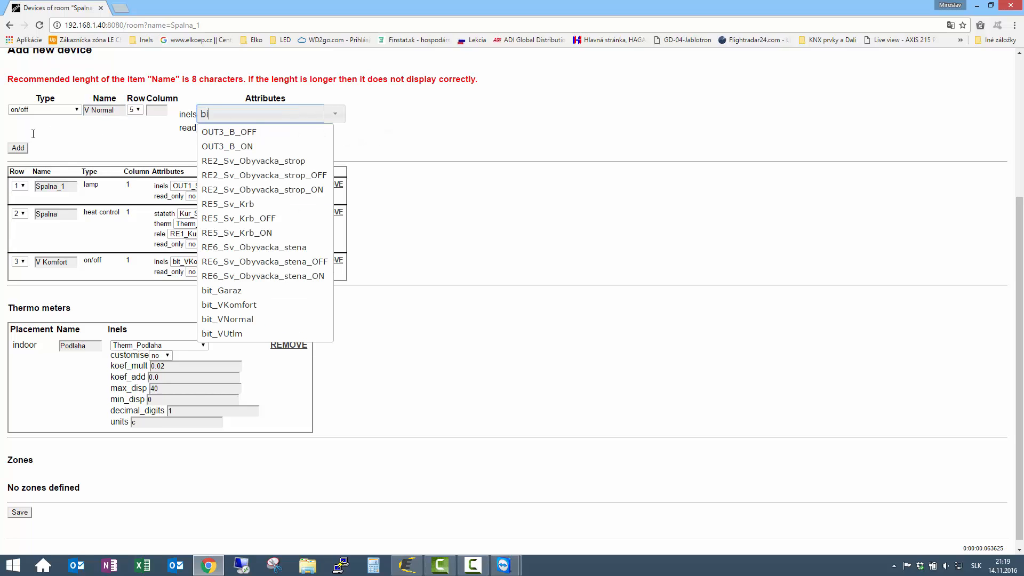
text(t)
click(227, 160)
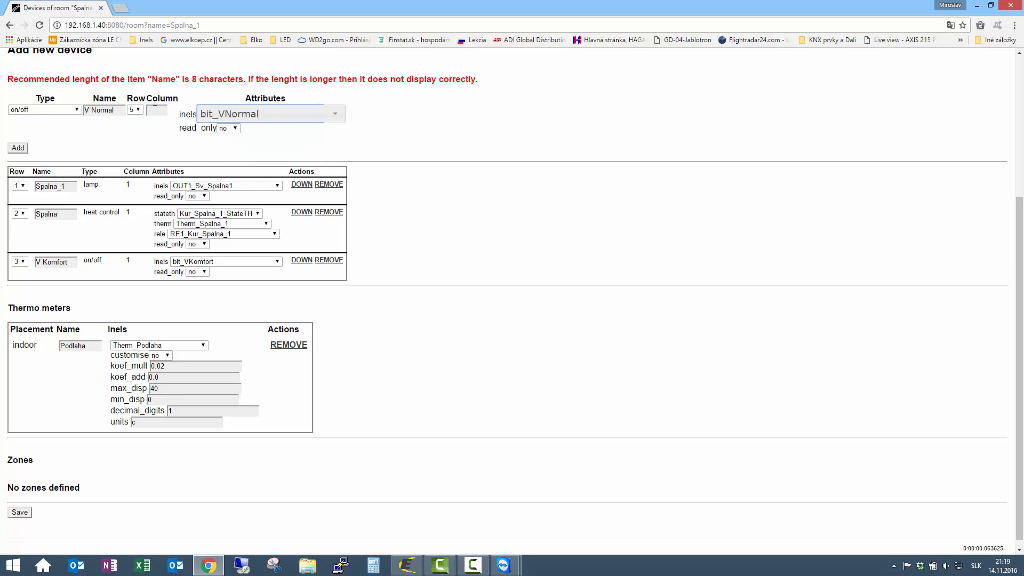
click(137, 112)
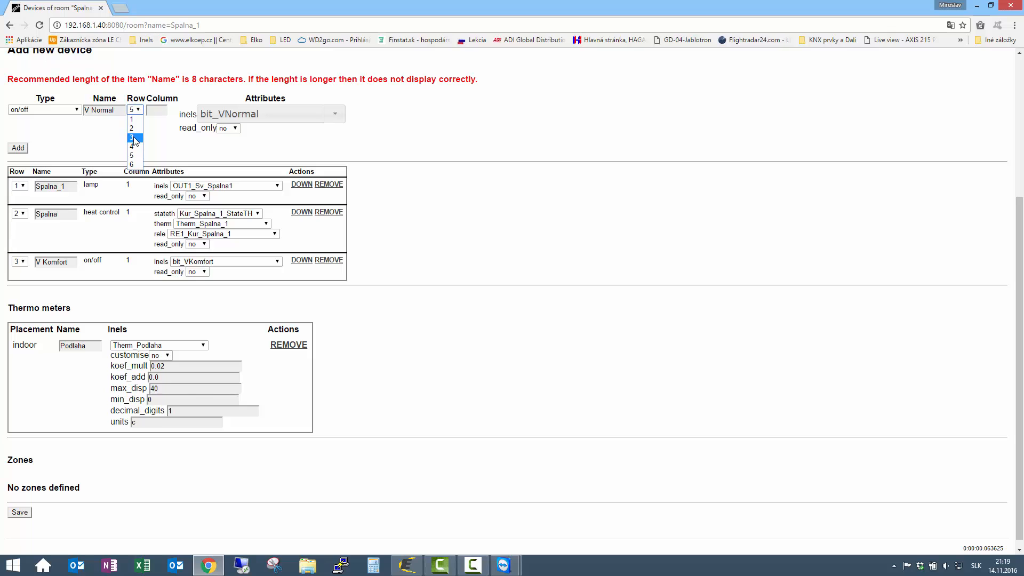
click(135, 139)
click(24, 149)
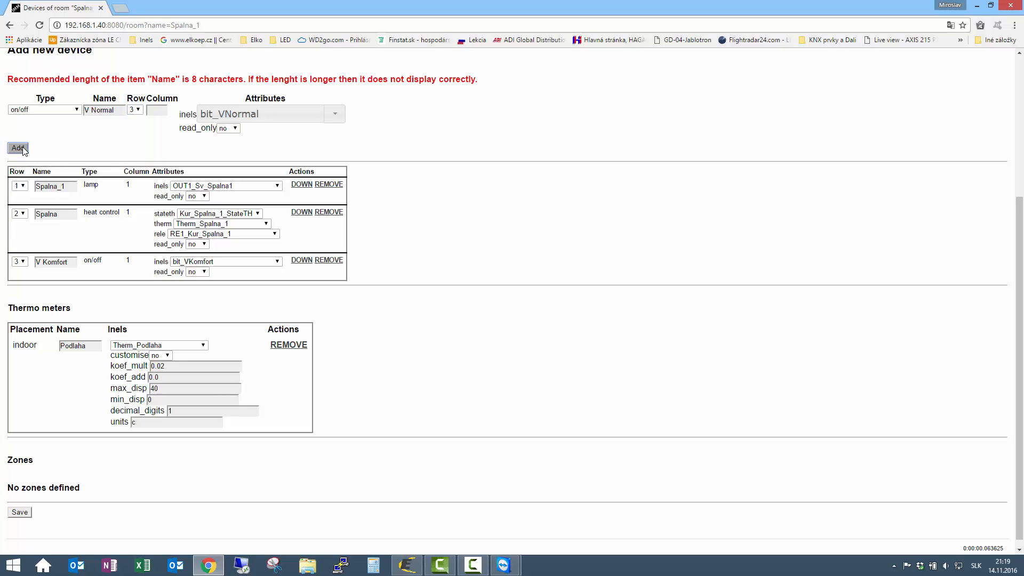
scroll(287, 229, down, 5)
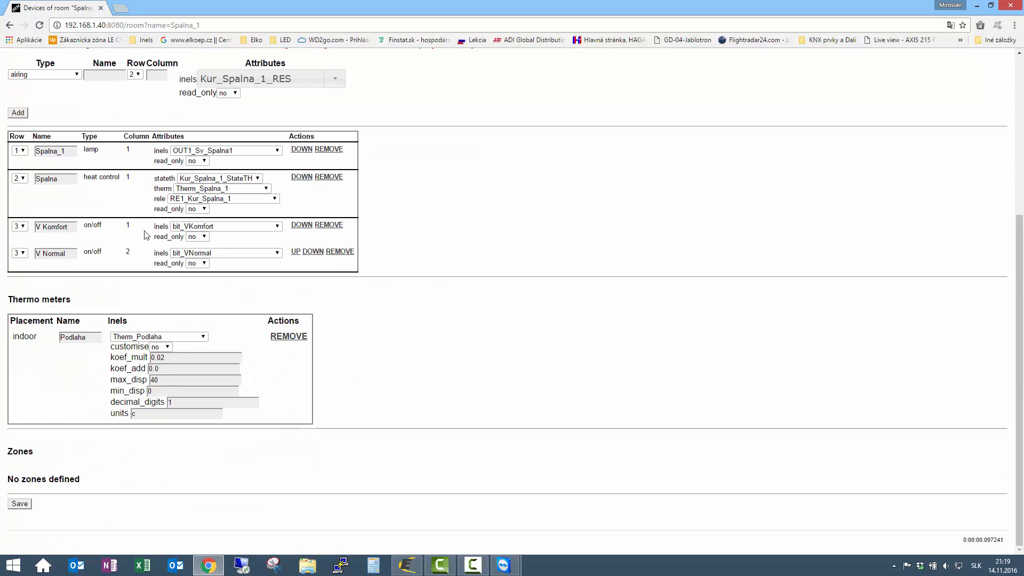
- Add an on/off device named 'V Utlm' linked to bit_VUtlm to the room
click(77, 74)
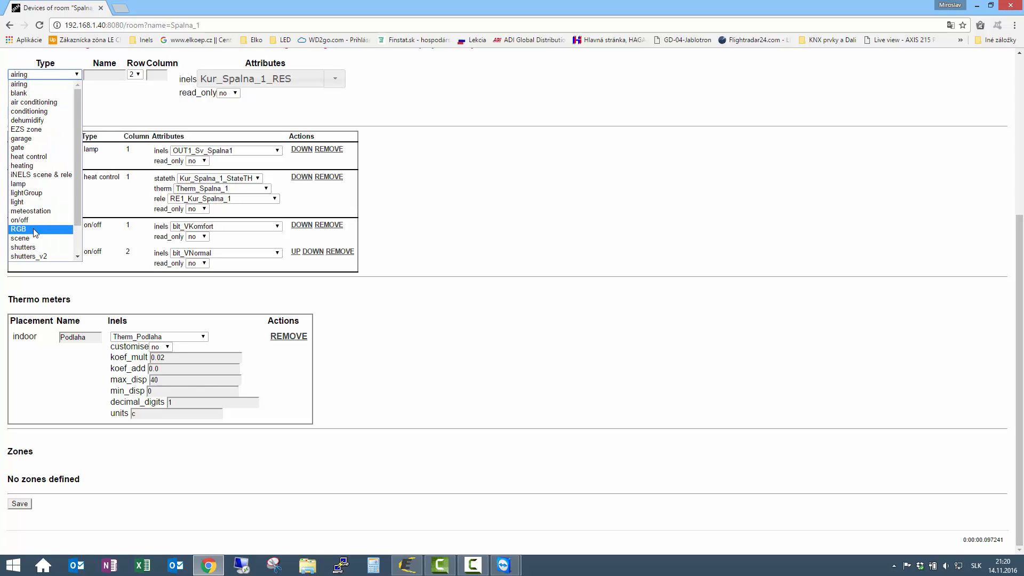
click(45, 205)
click(96, 83)
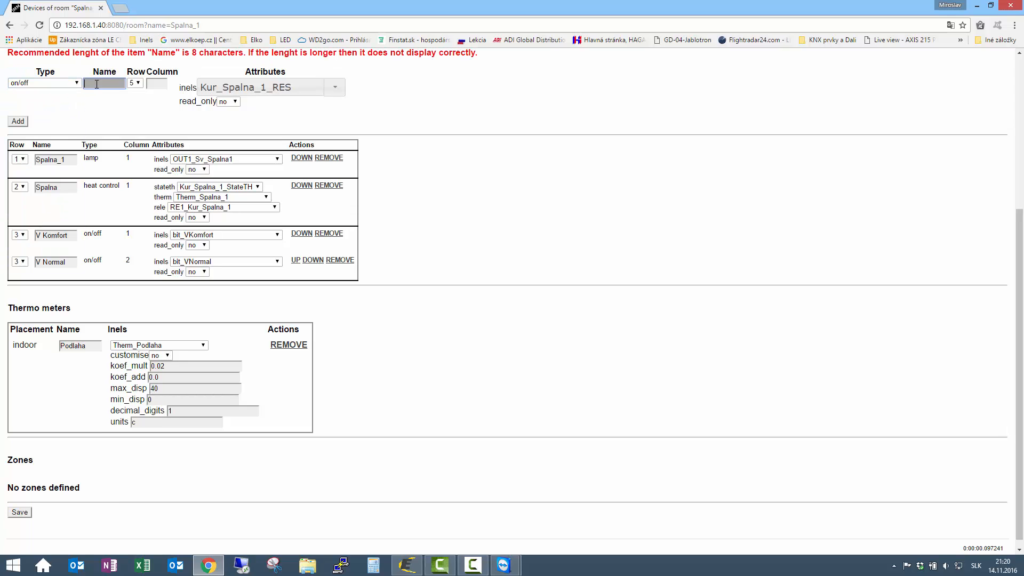
text(V Utlm)
key(Tab)
key(Tab)
key(Tab)
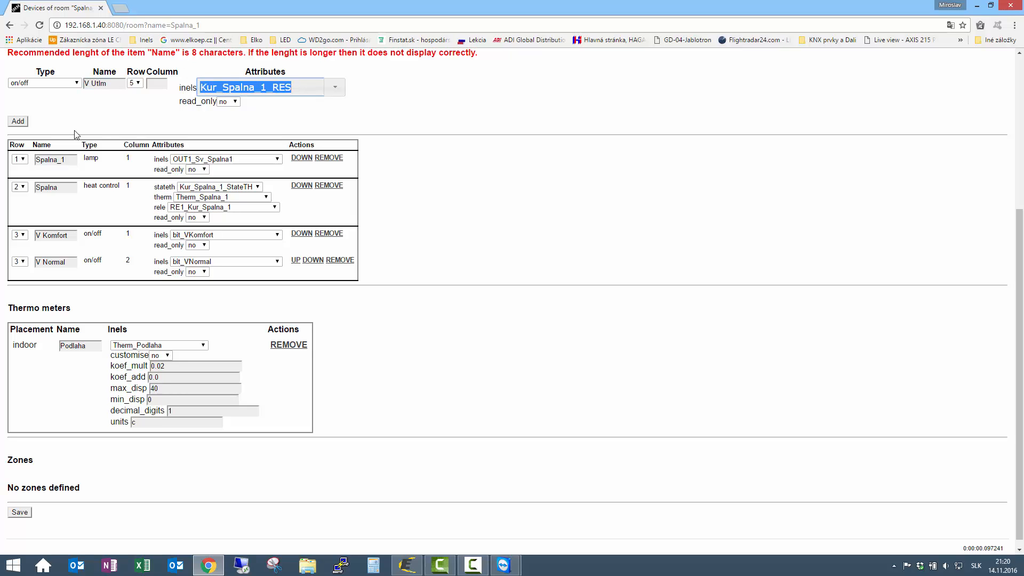
text(bi)
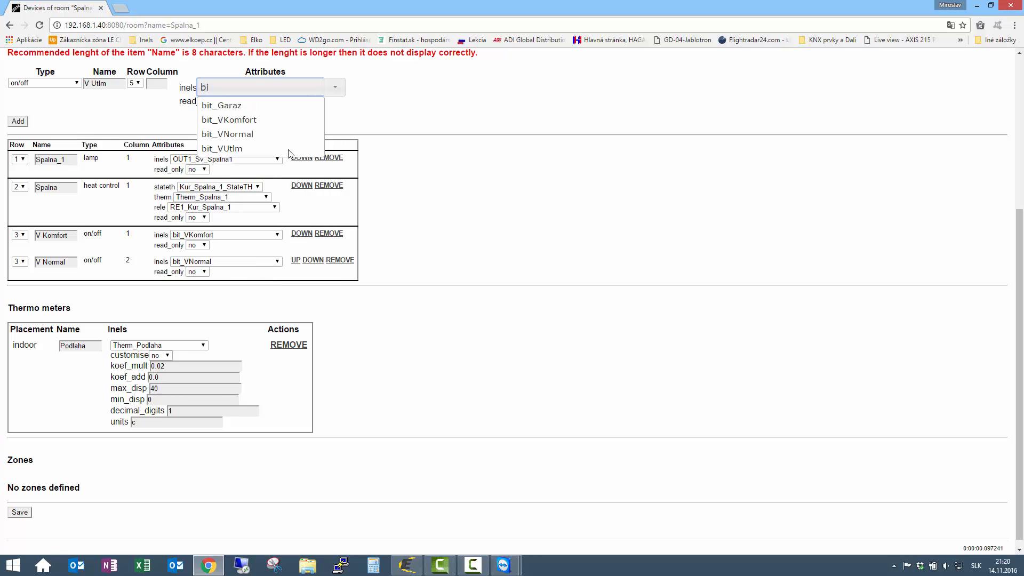
click(253, 148)
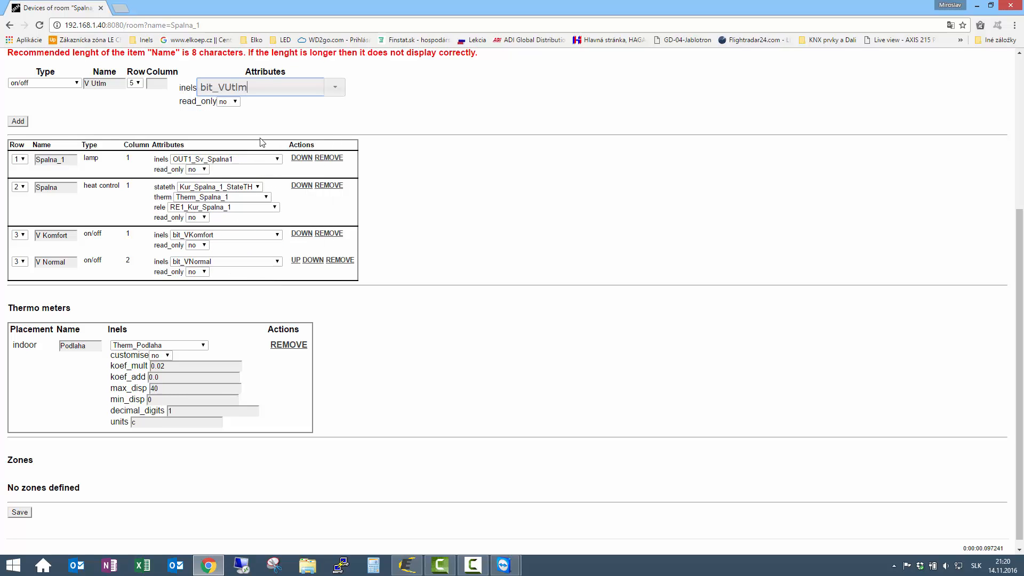
click(15, 122)
- Place V Utlm in row 3 and save the room's device list
scroll(452, 137, down, 5)
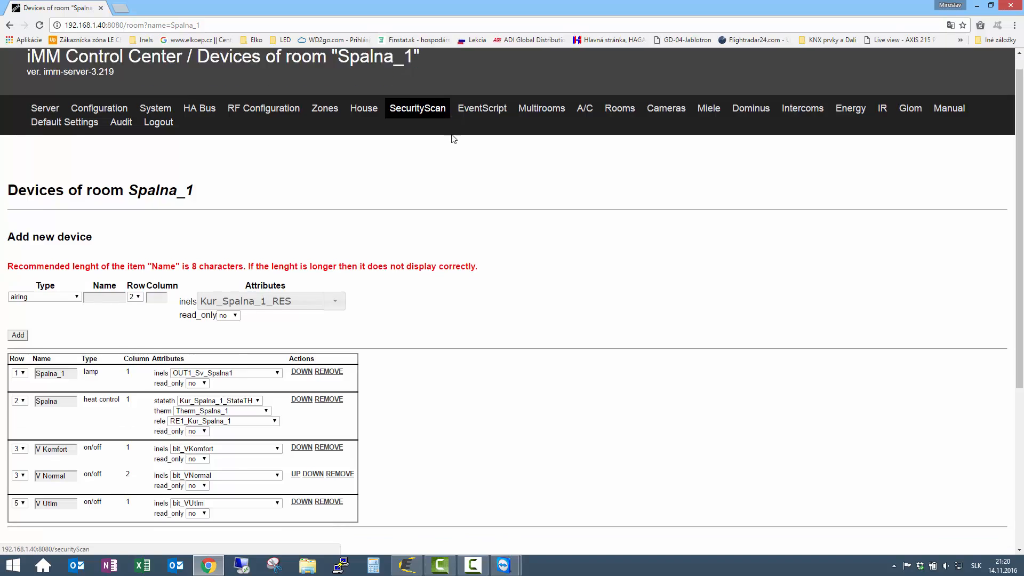
click(20, 252)
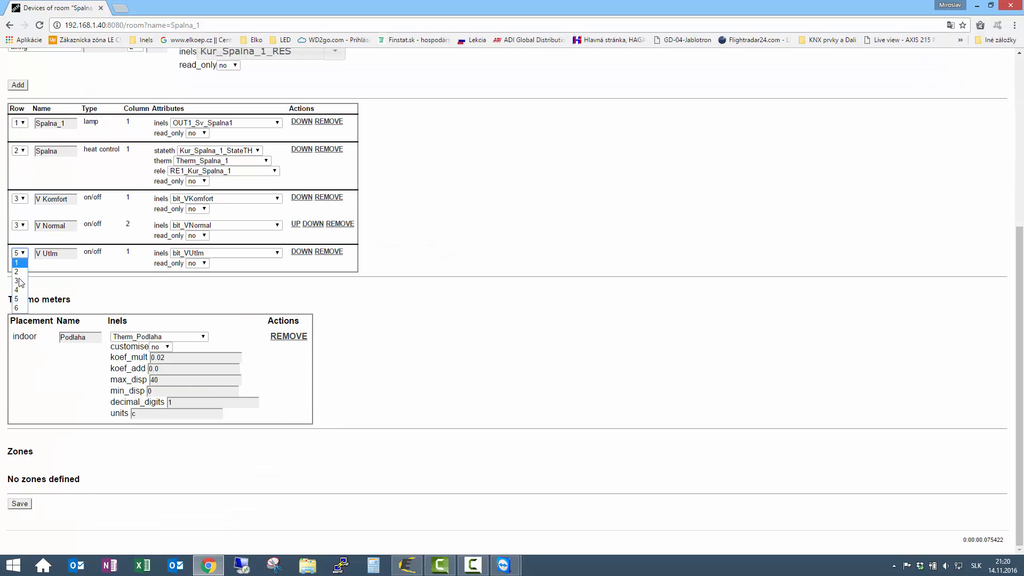
click(19, 282)
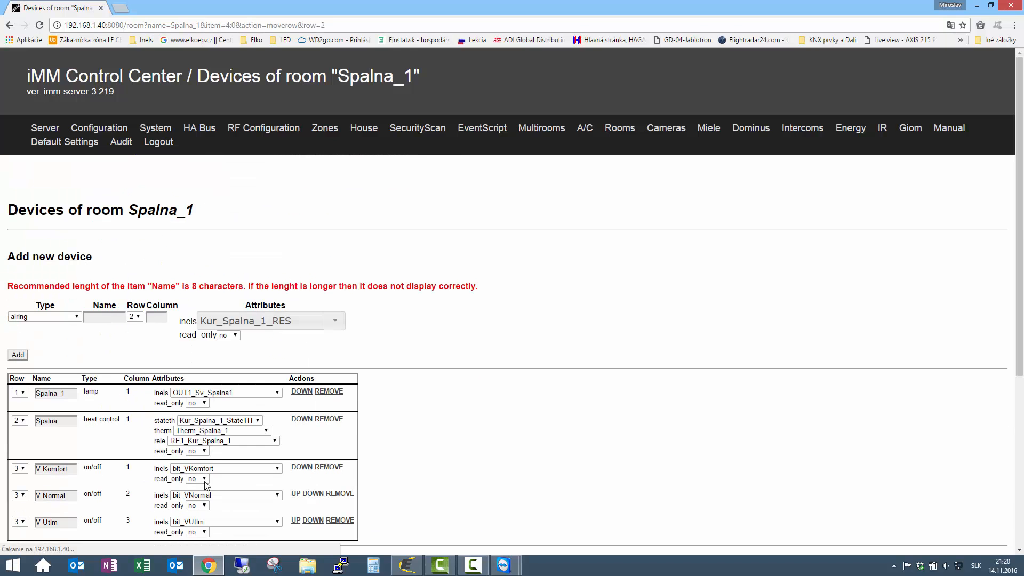
click(20, 505)
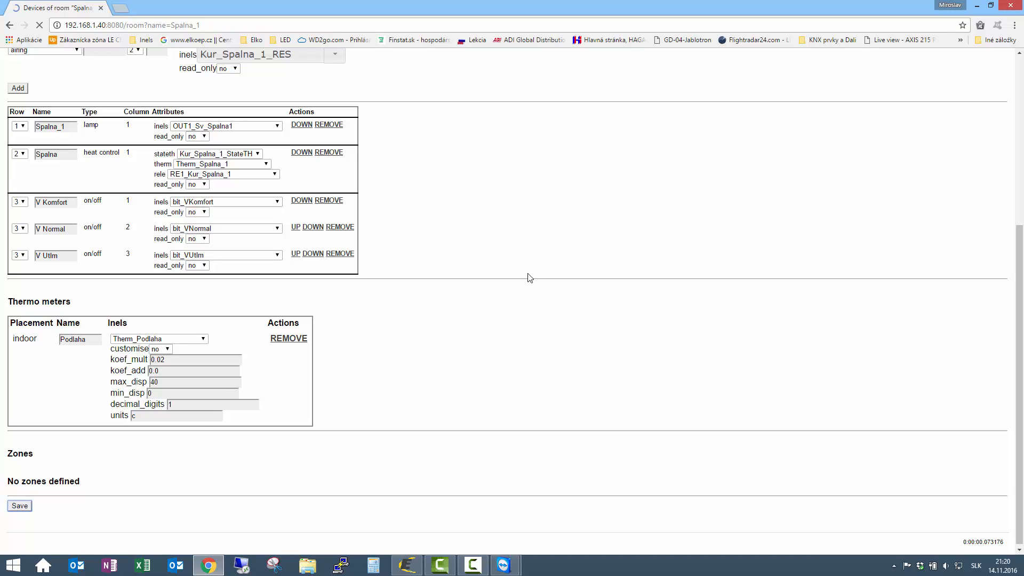
scroll(530, 278, down, 4)
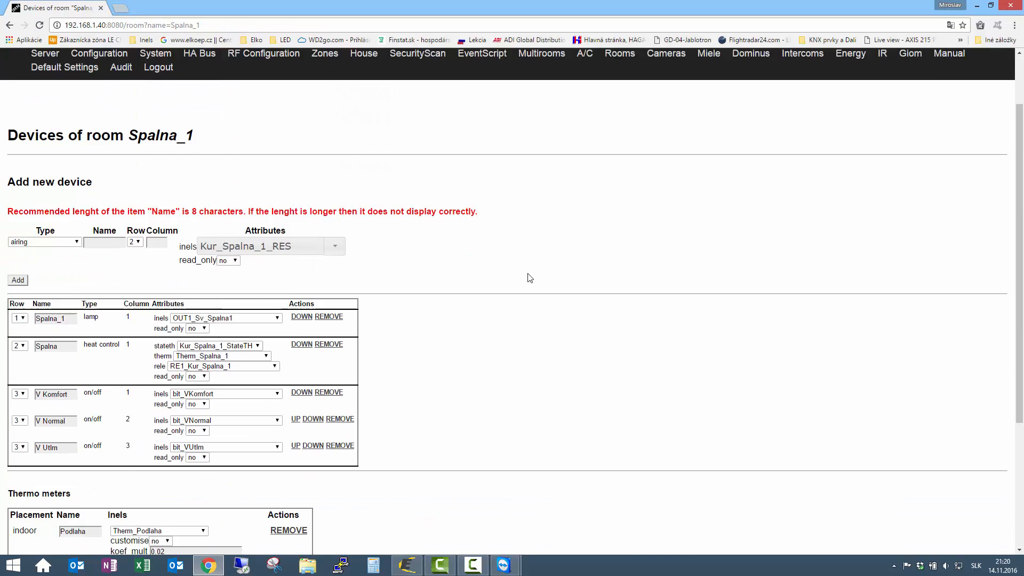
scroll(526, 276, down, 1)
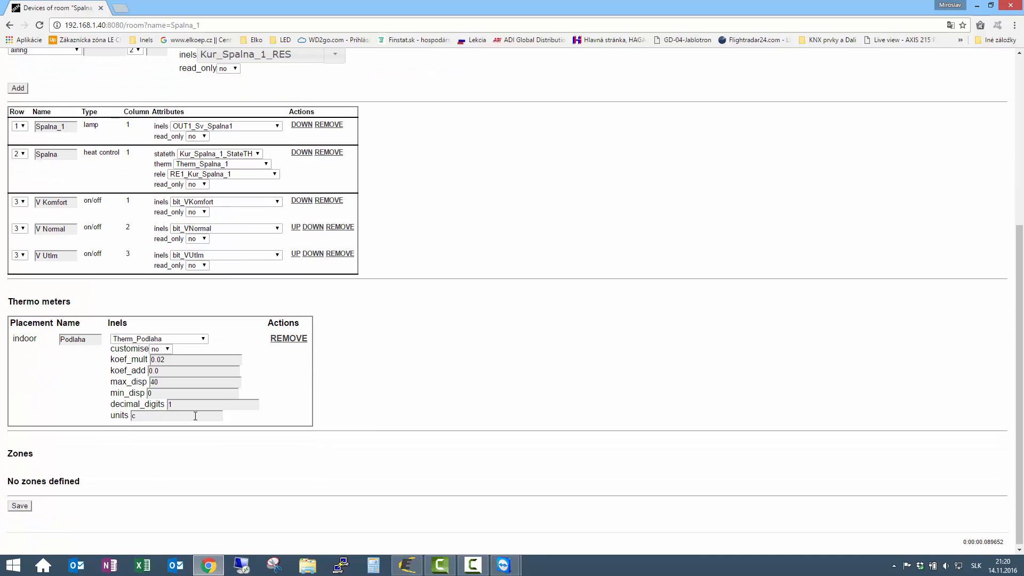
click(24, 507)
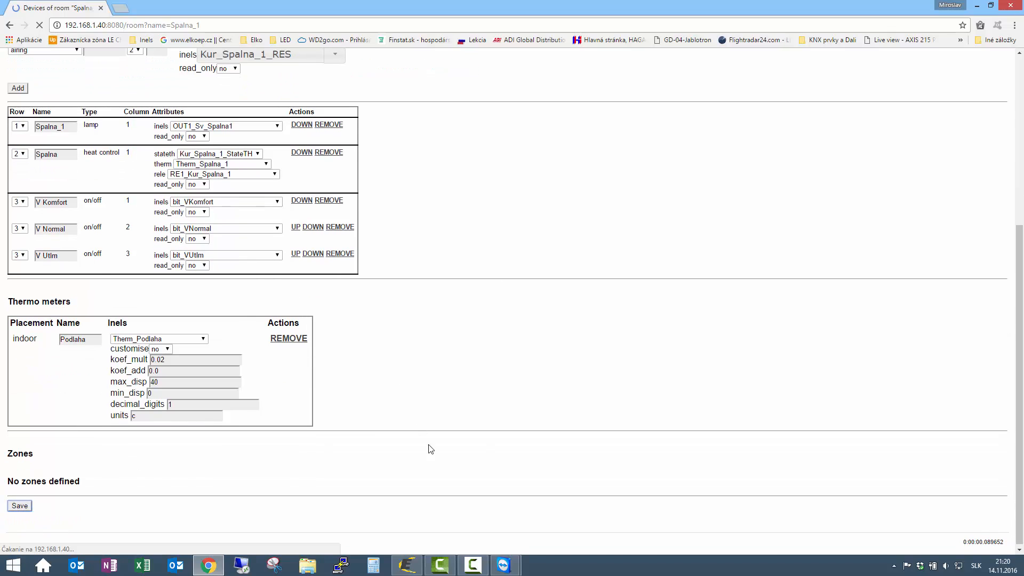
- Force a configuration data download in the TeamViewer-mirrored phone app
click(209, 565)
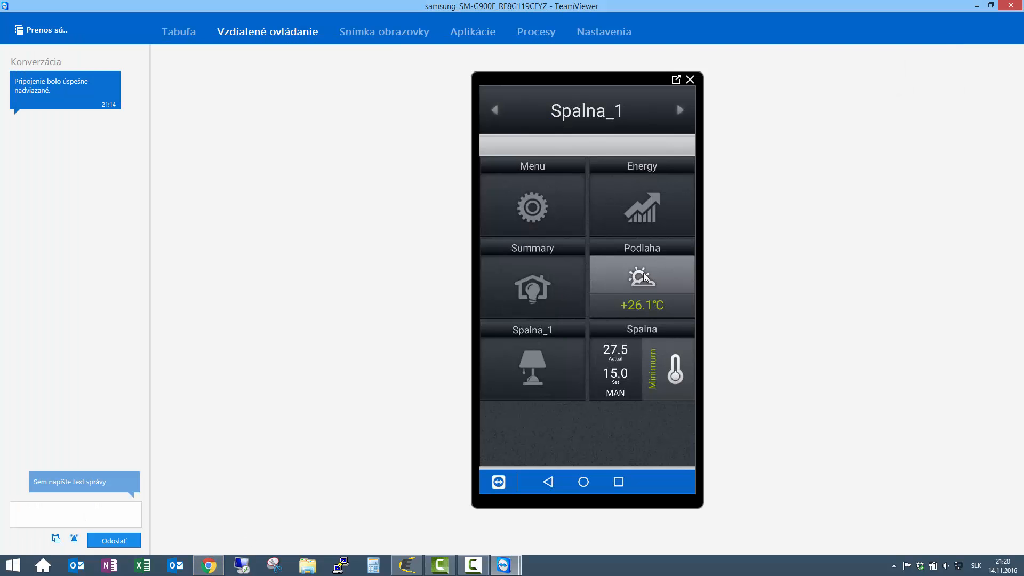
click(544, 204)
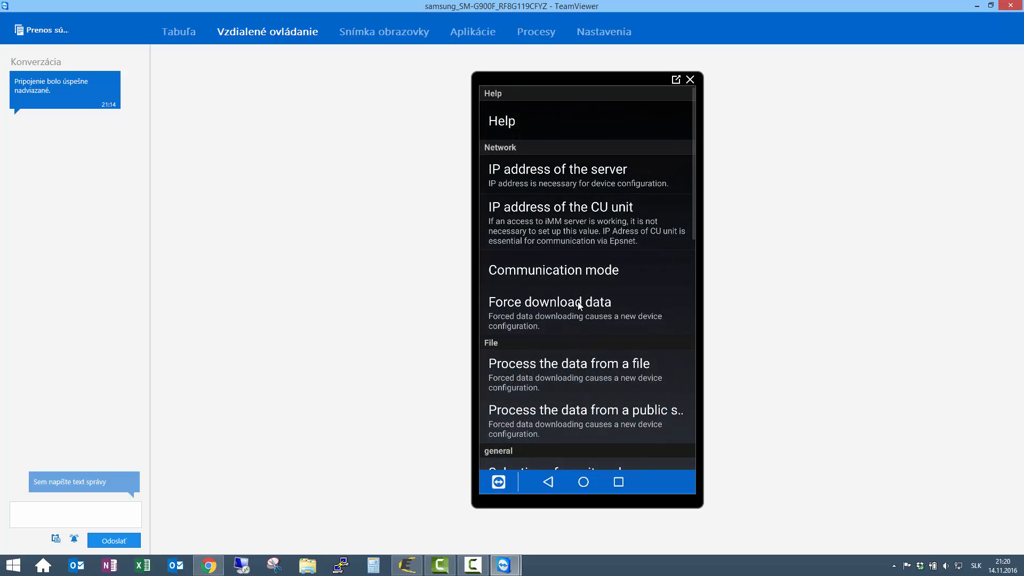
click(557, 302)
click(514, 321)
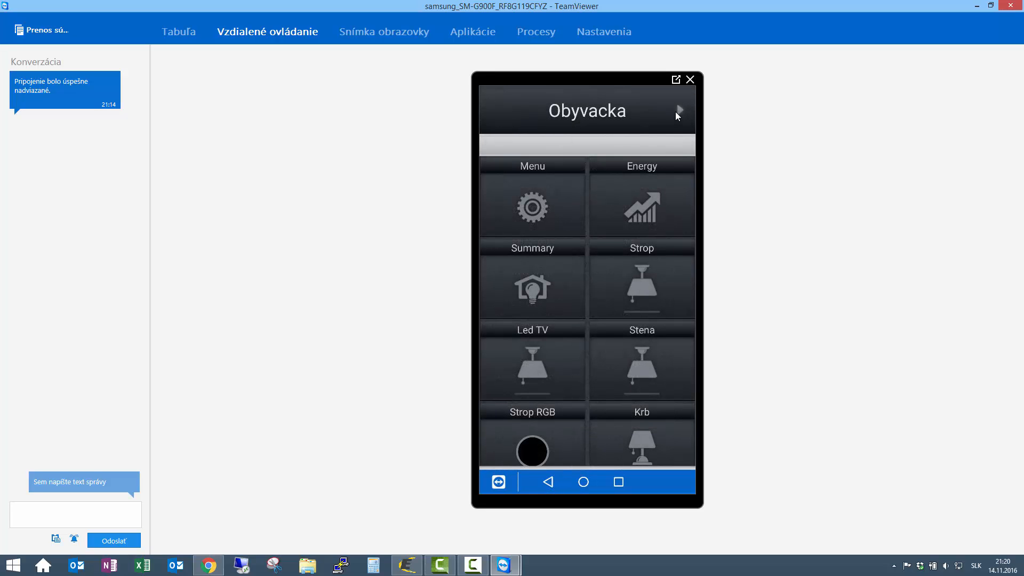
- Go to Spalna_1 on the phone, switch V Komfort on, and return to the browser
click(676, 111)
click(676, 111)
click(677, 111)
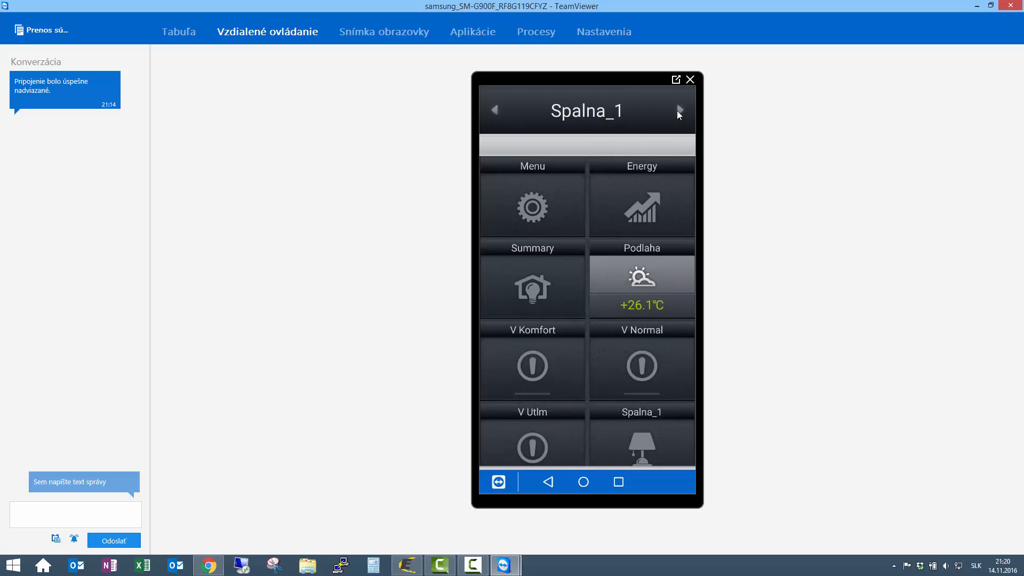
scroll(603, 235, down, 3)
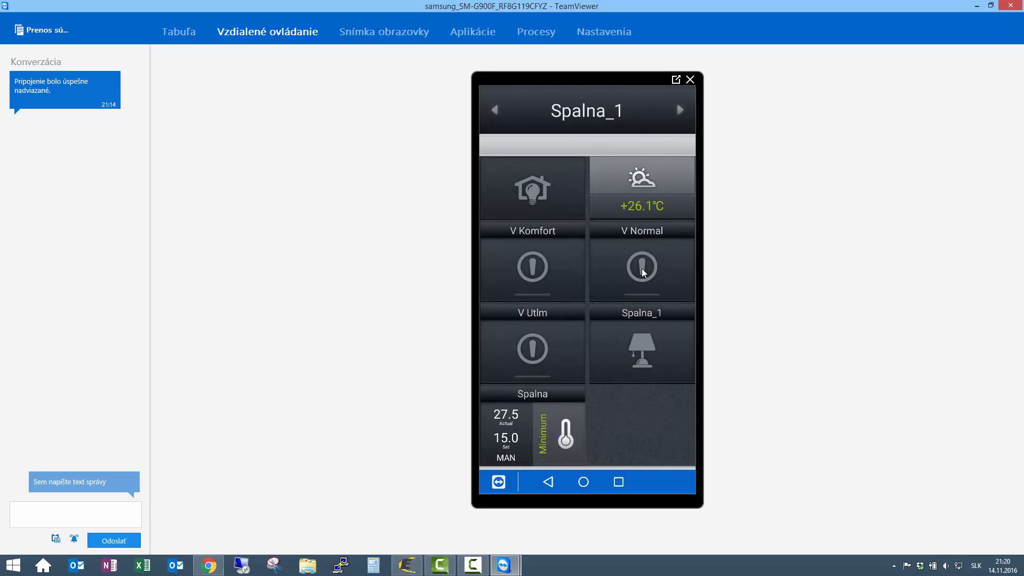
drag(643, 271, 644, 381)
scroll(647, 379, down, 3)
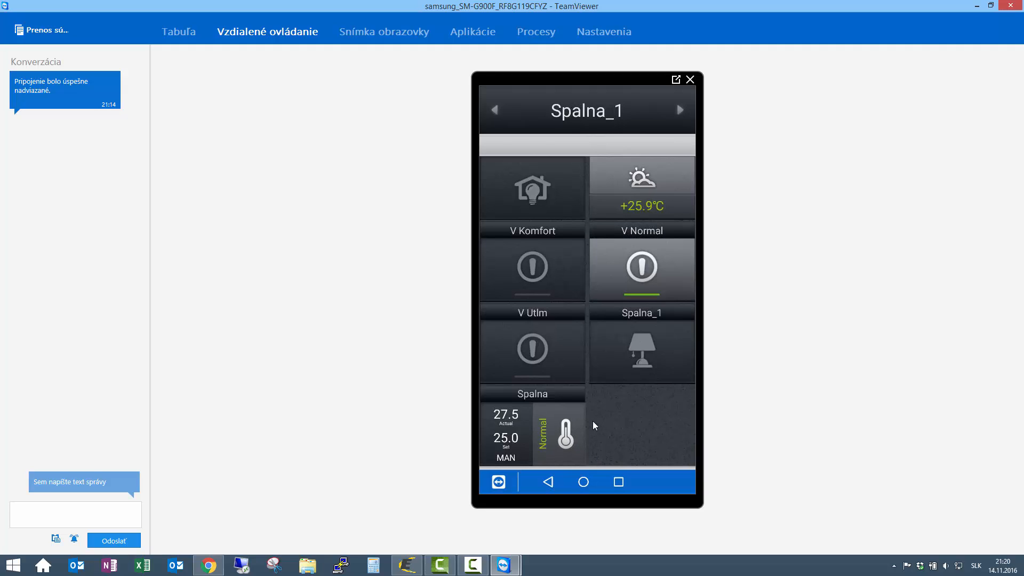
click(545, 273)
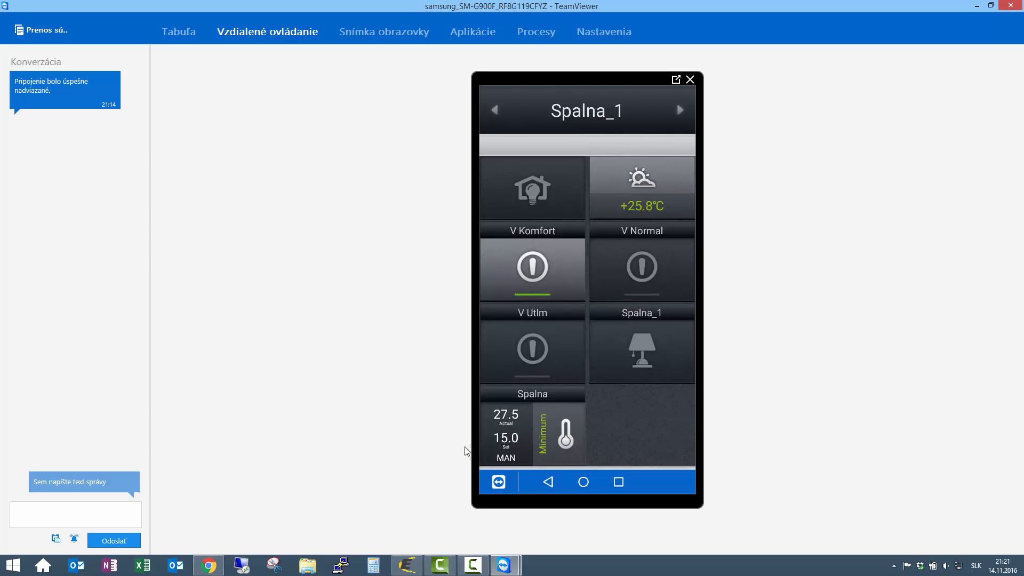
click(209, 566)
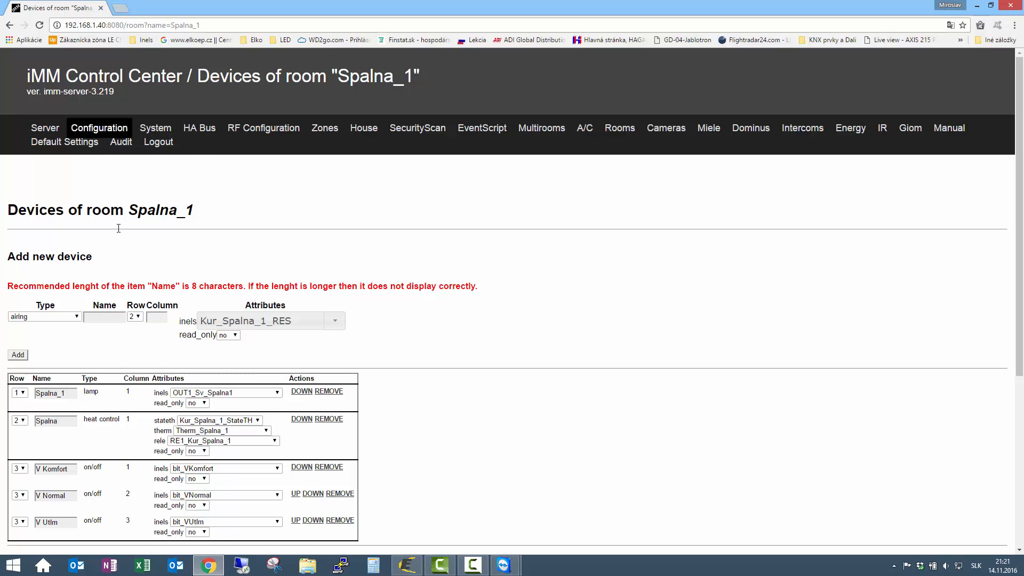
- View the Configuration and System pages, then turn V Komfort off on the phone
click(108, 130)
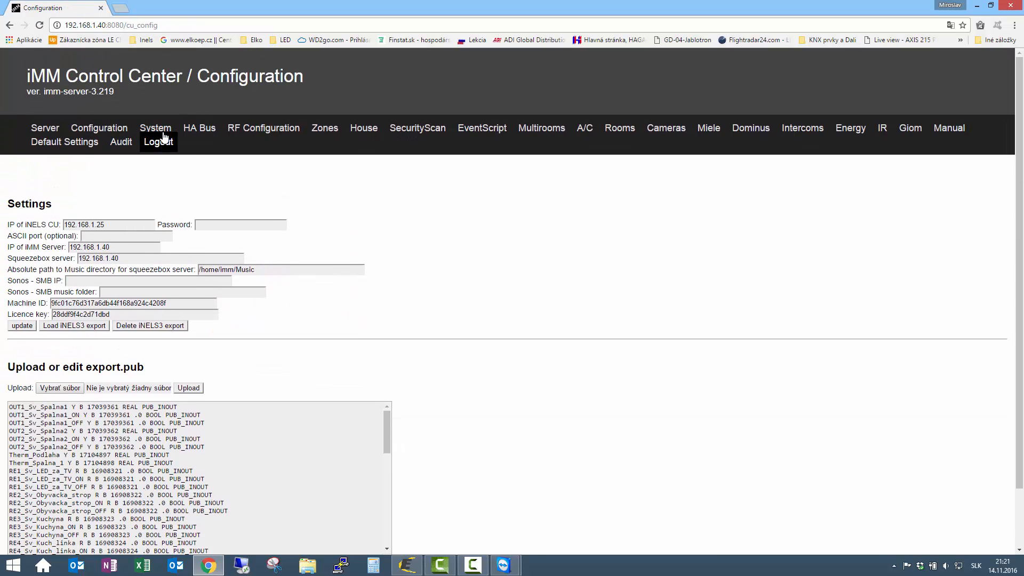
click(155, 128)
scroll(277, 230, down, 1)
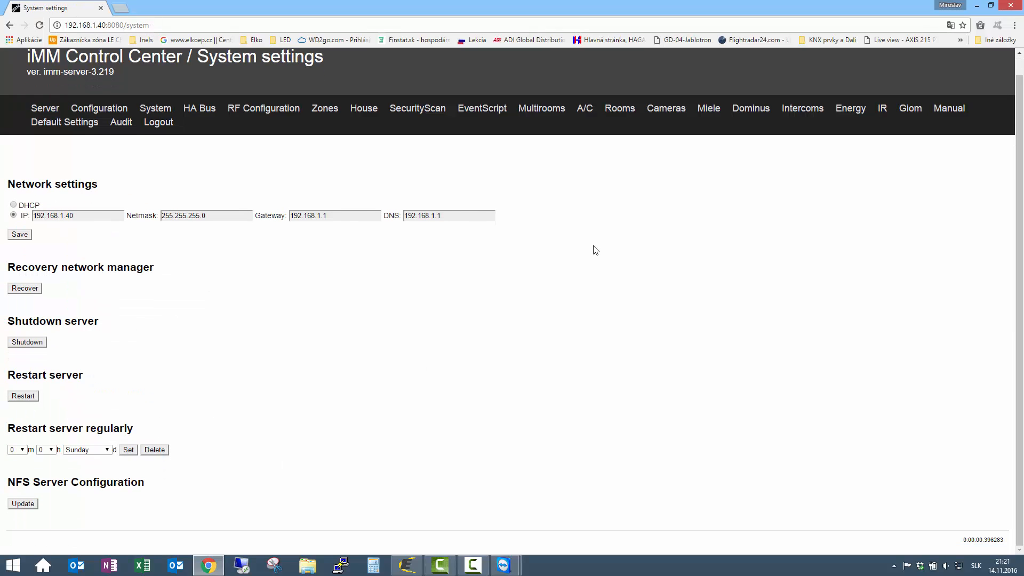
click(212, 569)
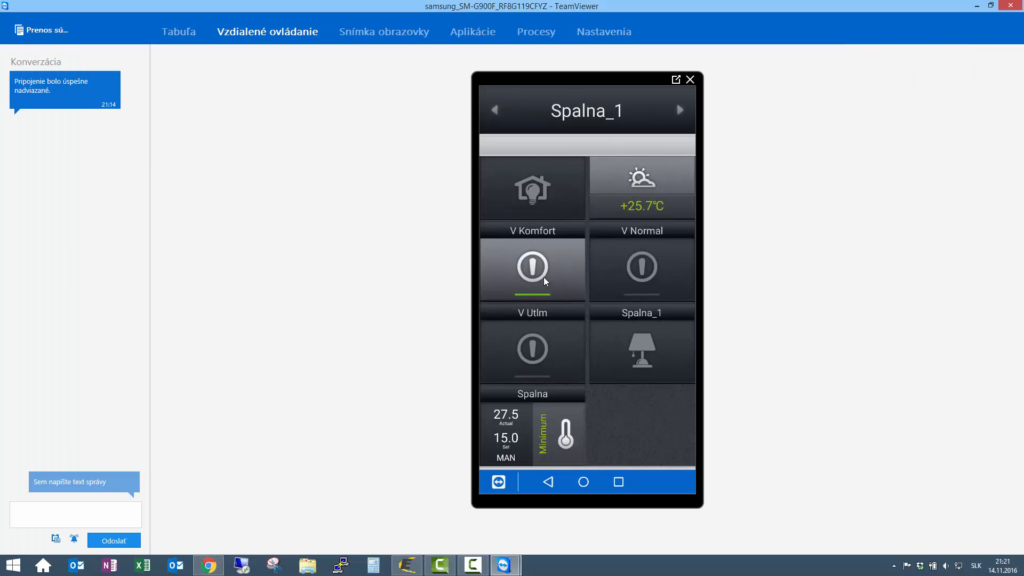
click(545, 282)
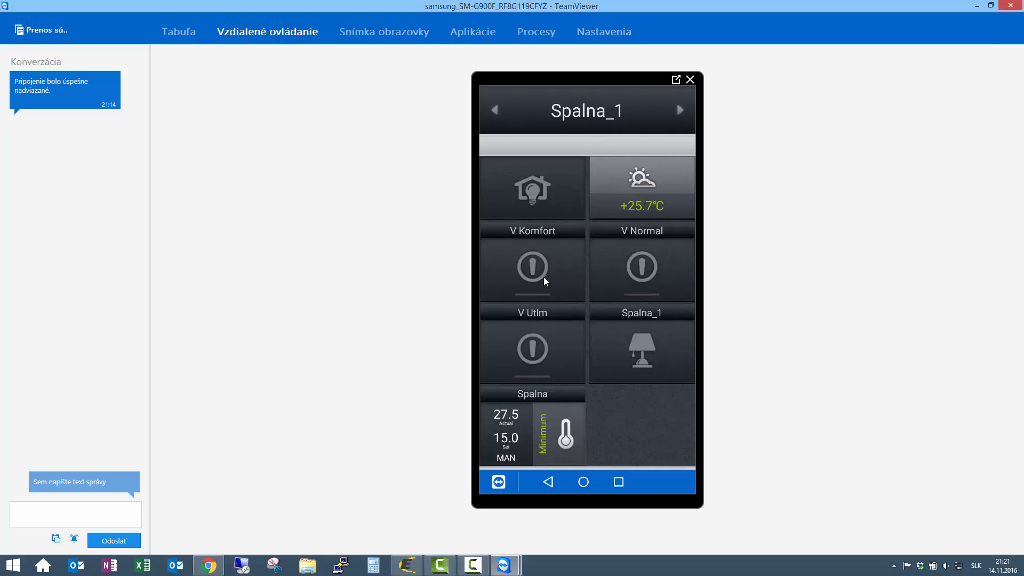
- Cycle Spalna_1 through Normal, Utlm, Normal and Komfort, then toggle V Komfort off and on
click(636, 263)
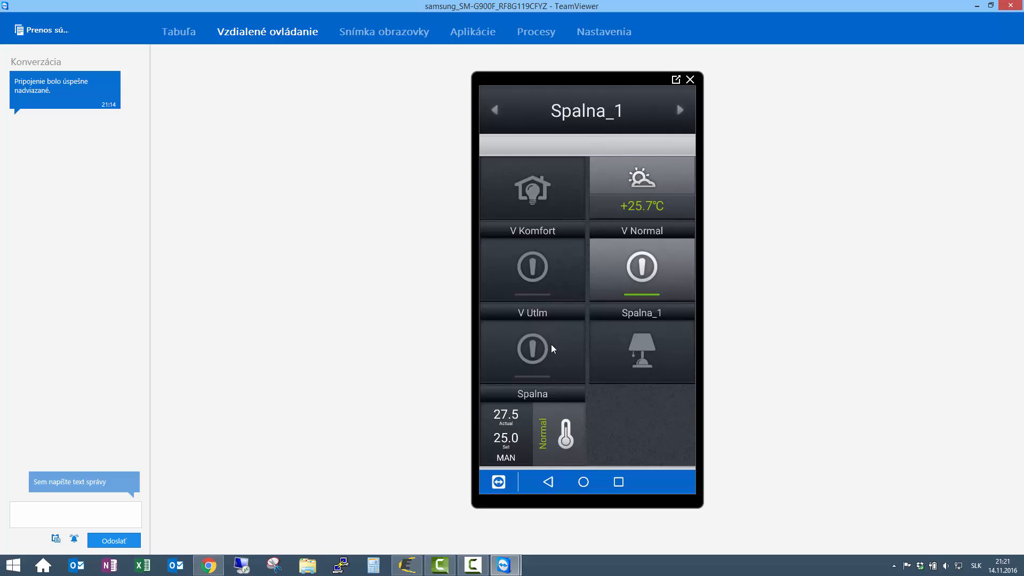
click(536, 344)
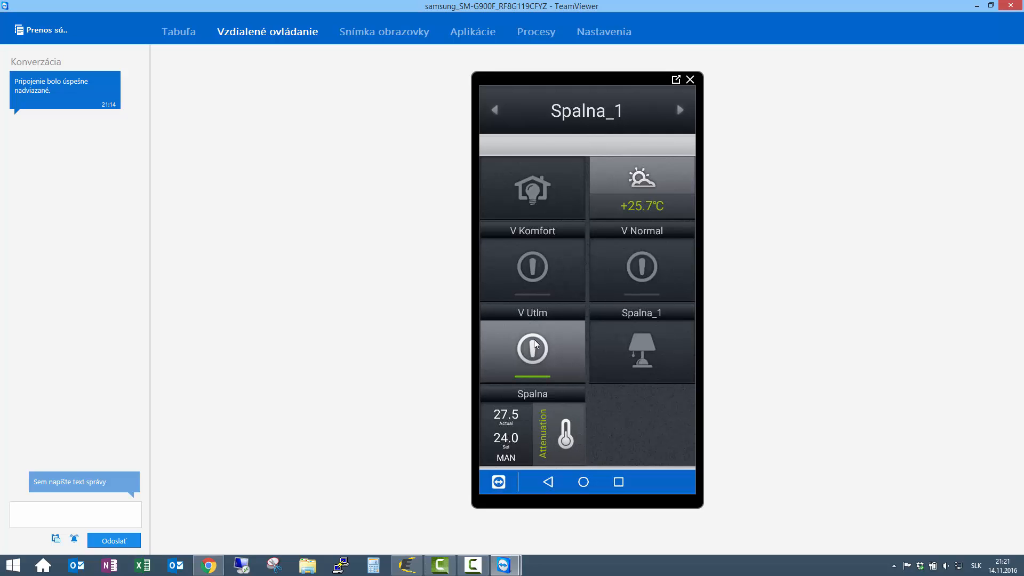
click(636, 271)
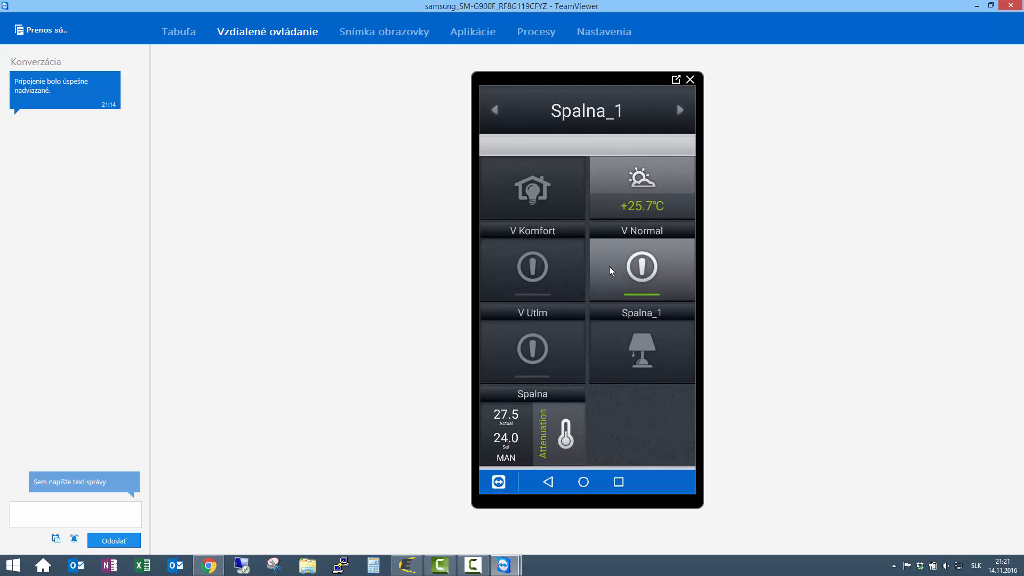
click(529, 267)
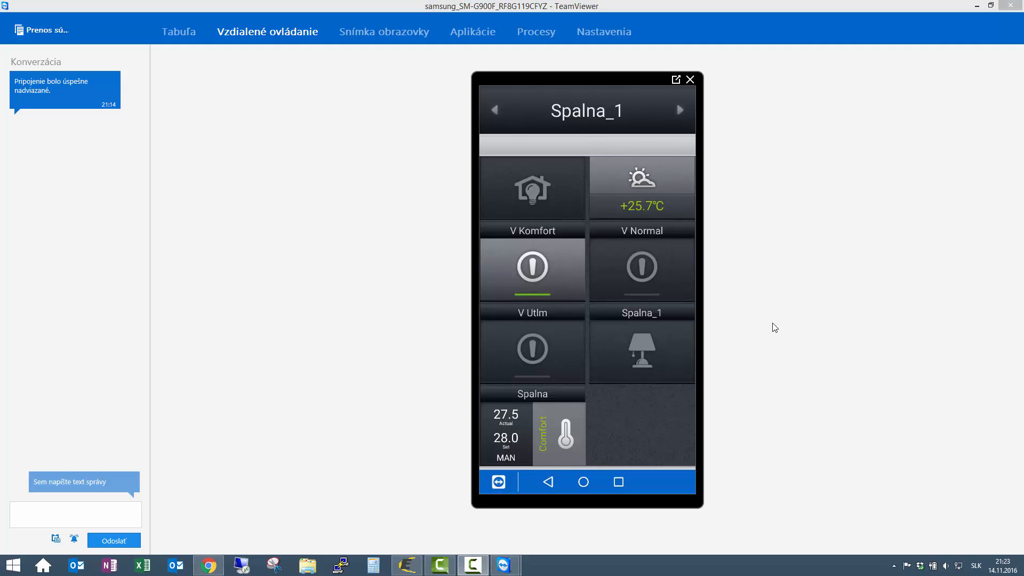
click(551, 272)
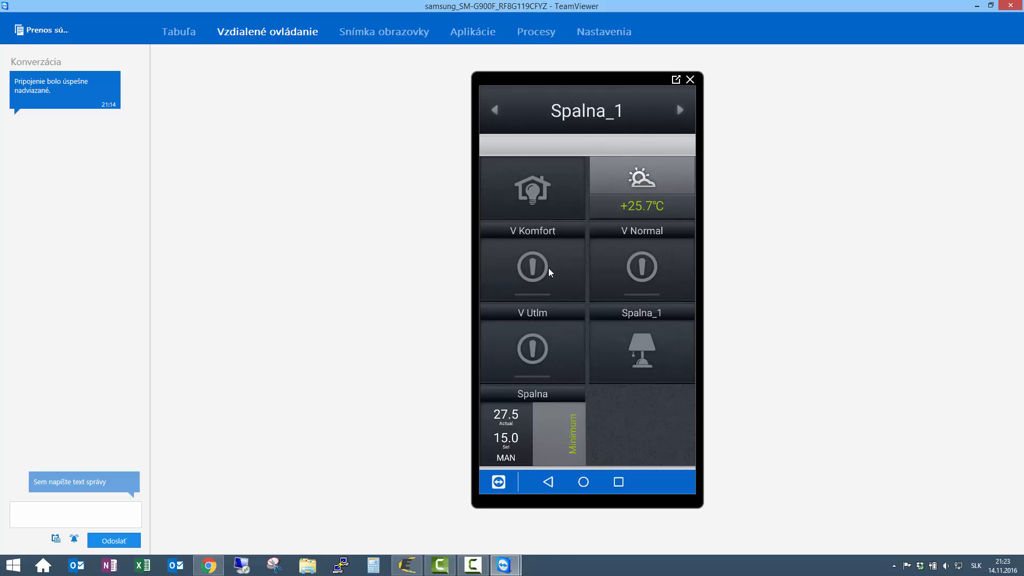
click(551, 272)
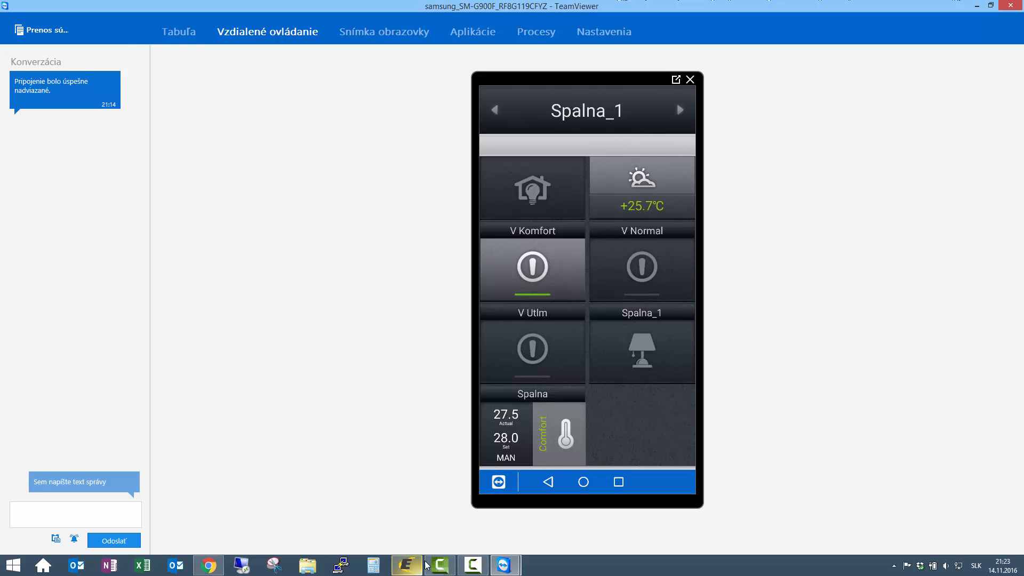
- Bring IDM3 and the phone window forward, then restore and narrow the phone window beside the floor plan
click(406, 565)
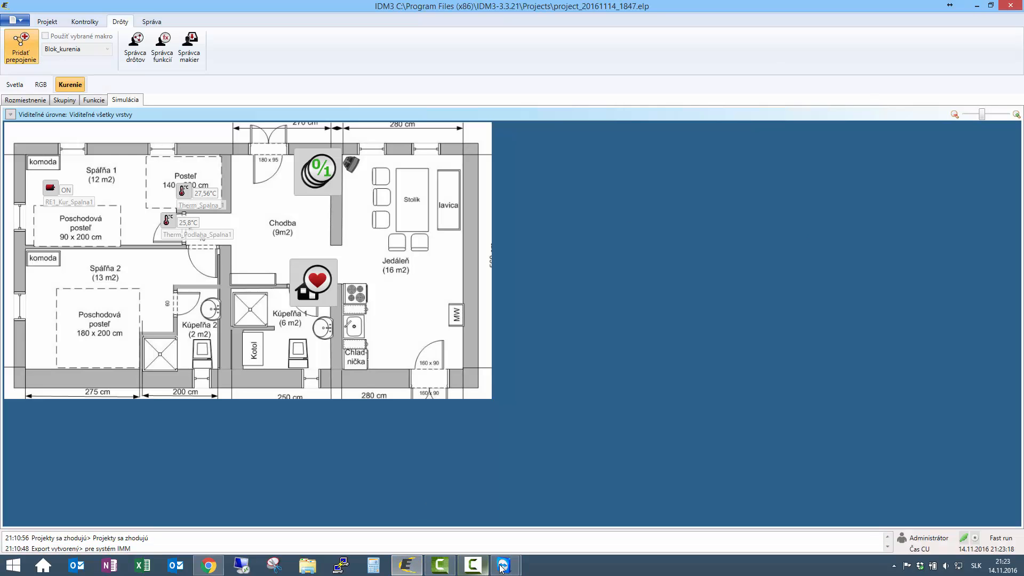
mouse_move(504, 565)
click(549, 481)
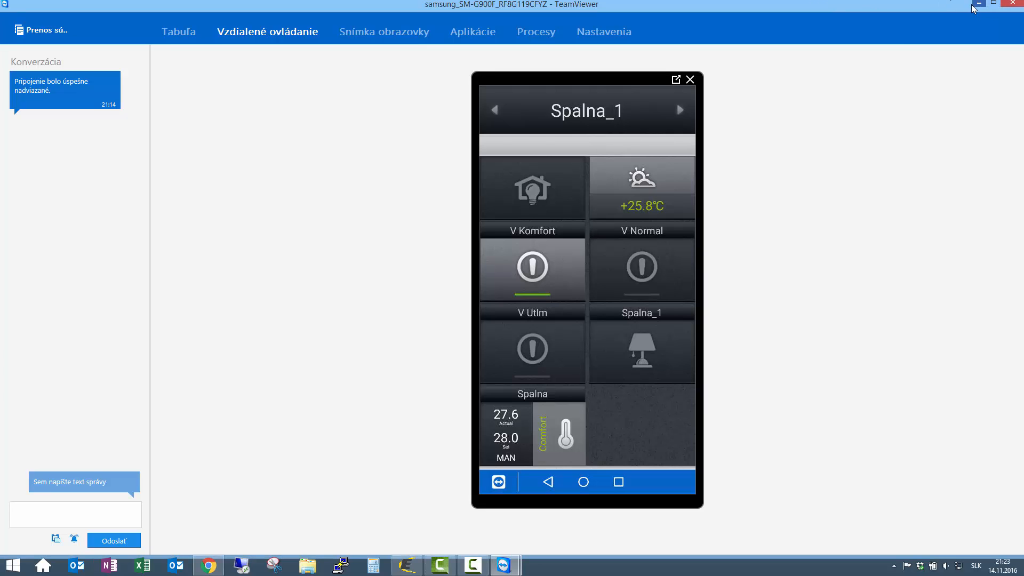
click(990, 5)
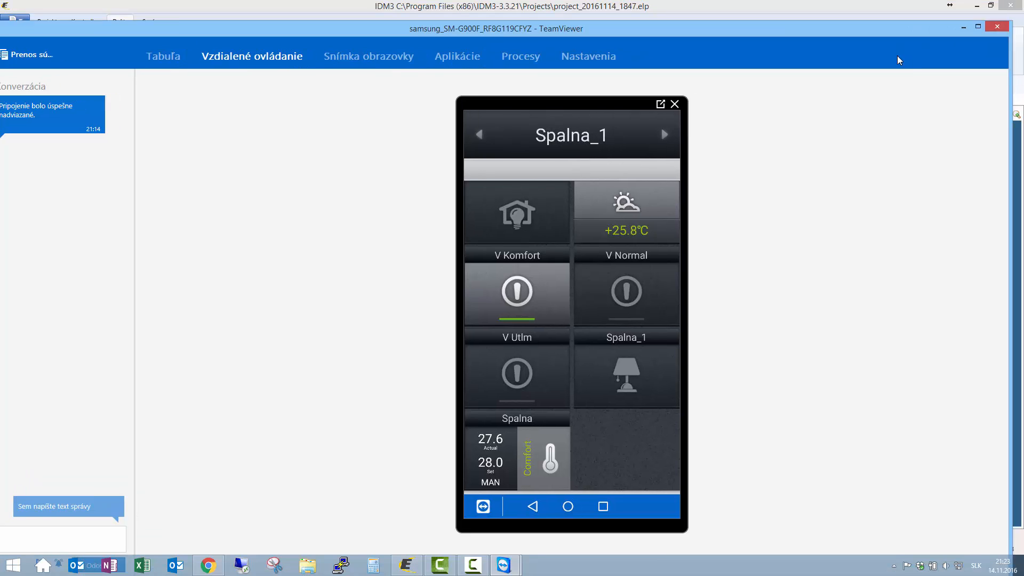
drag(978, 125, 338, 168)
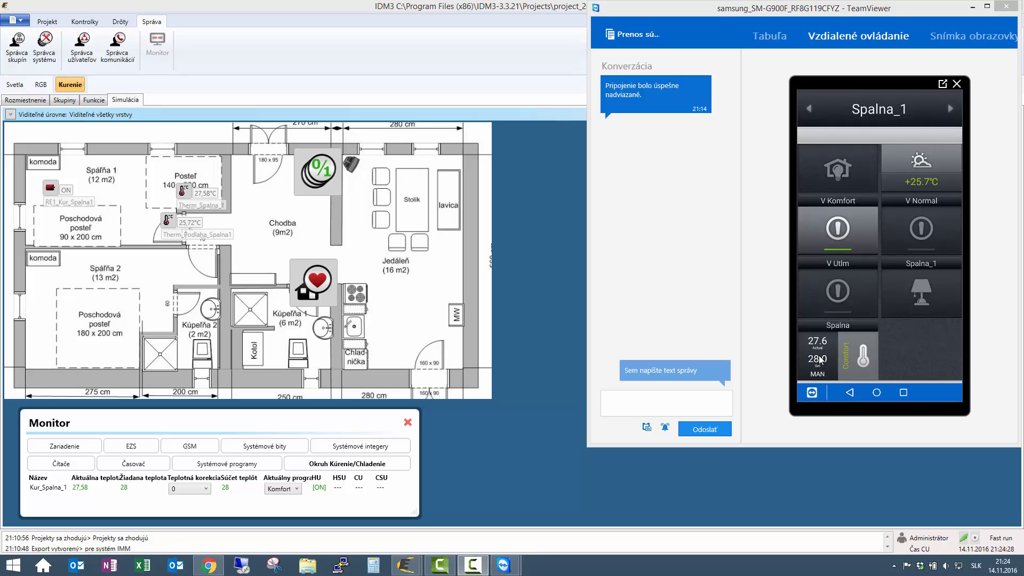
- Tap V Komfort, V Normal, then Komfort again while watching the Kur_Spalna_1 monitor row
click(842, 228)
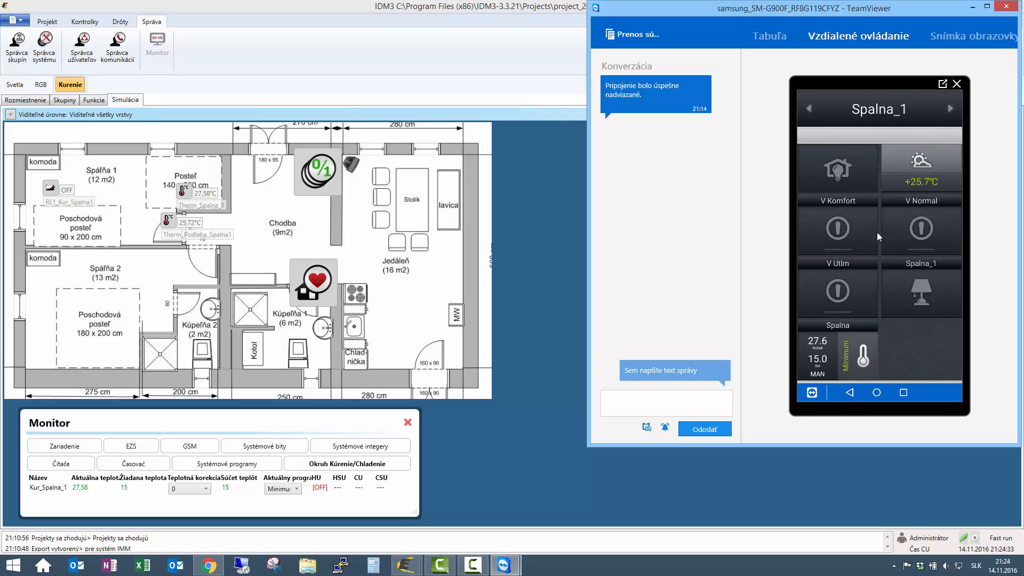
click(922, 231)
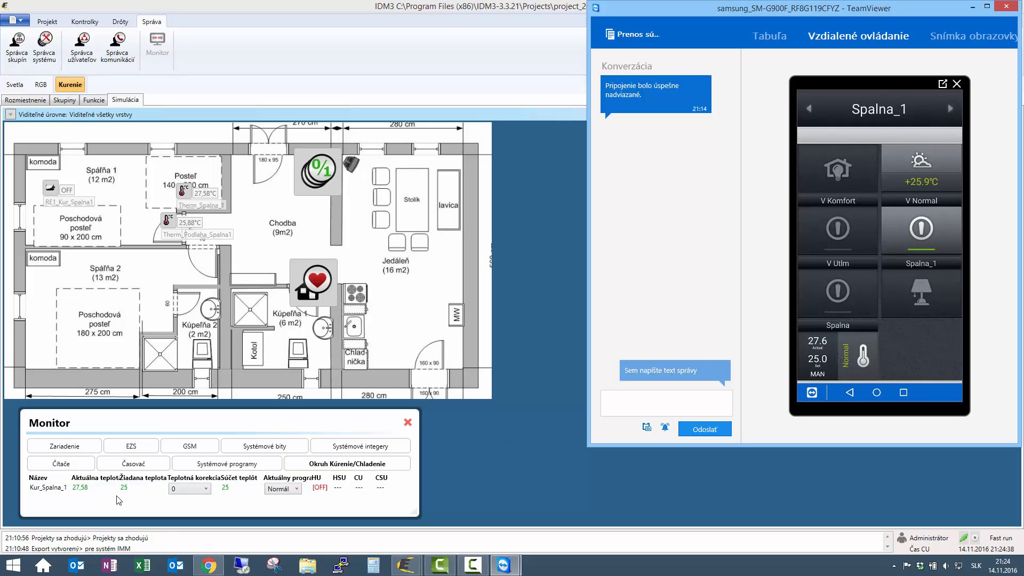
click(833, 218)
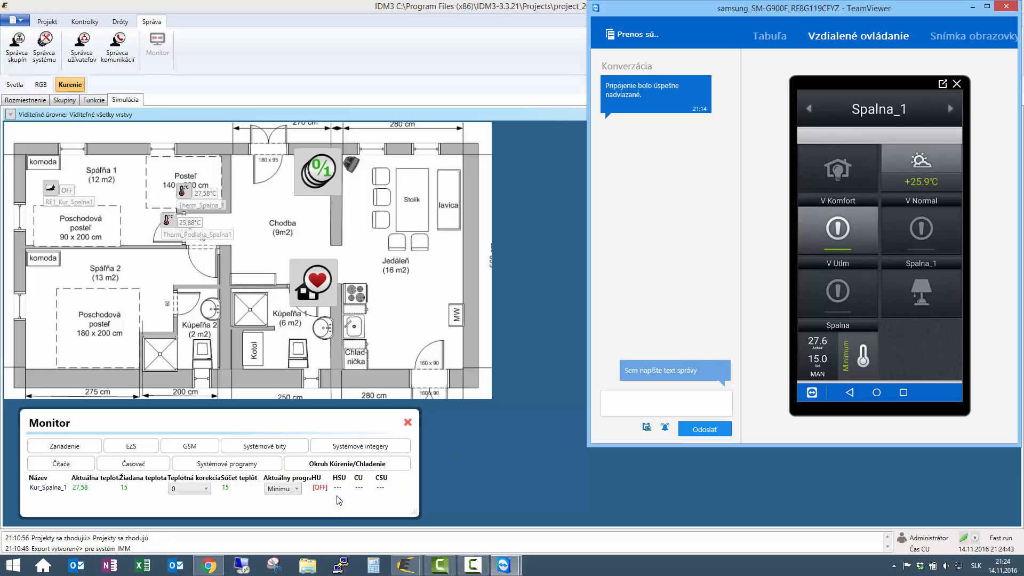
click(838, 230)
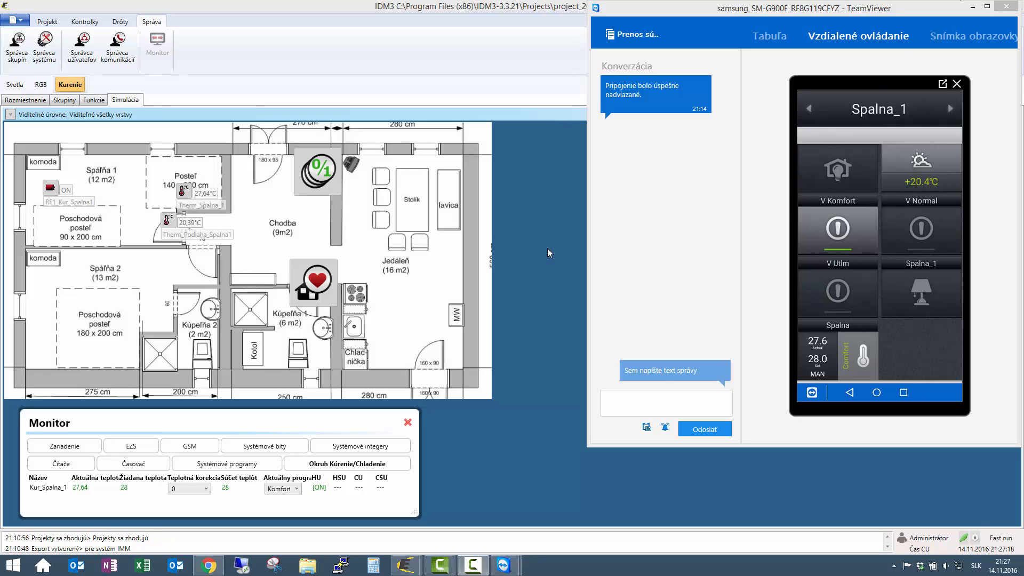
- Close the monitor and place a thermo head in Spálňa 1 assigned to output RE2
click(407, 422)
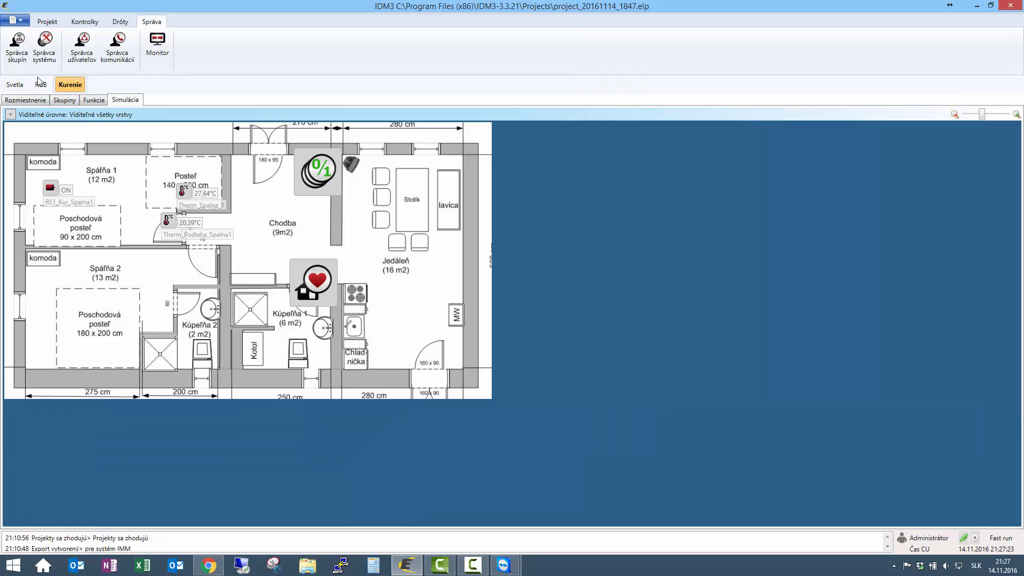
click(26, 101)
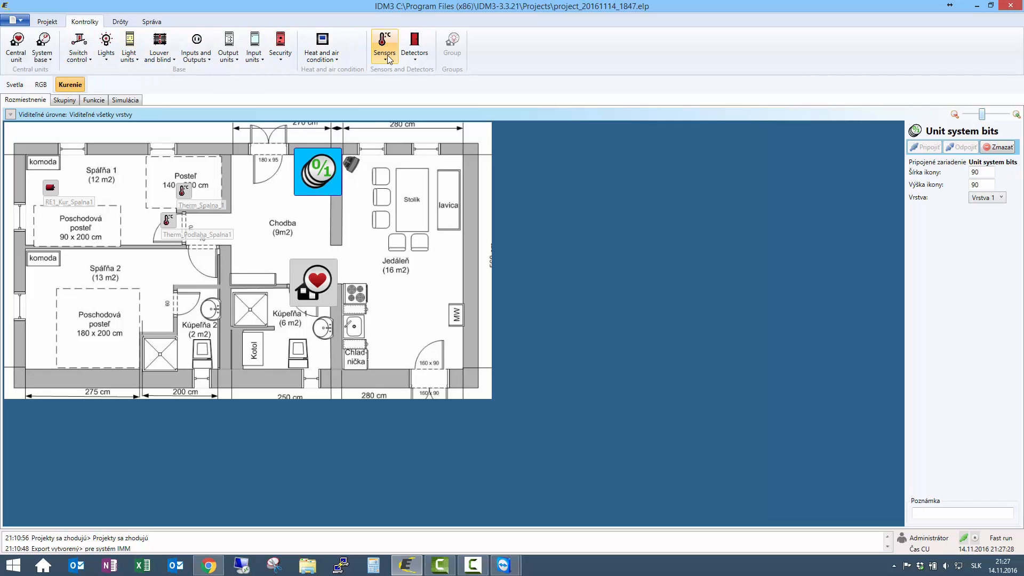
click(321, 53)
click(333, 123)
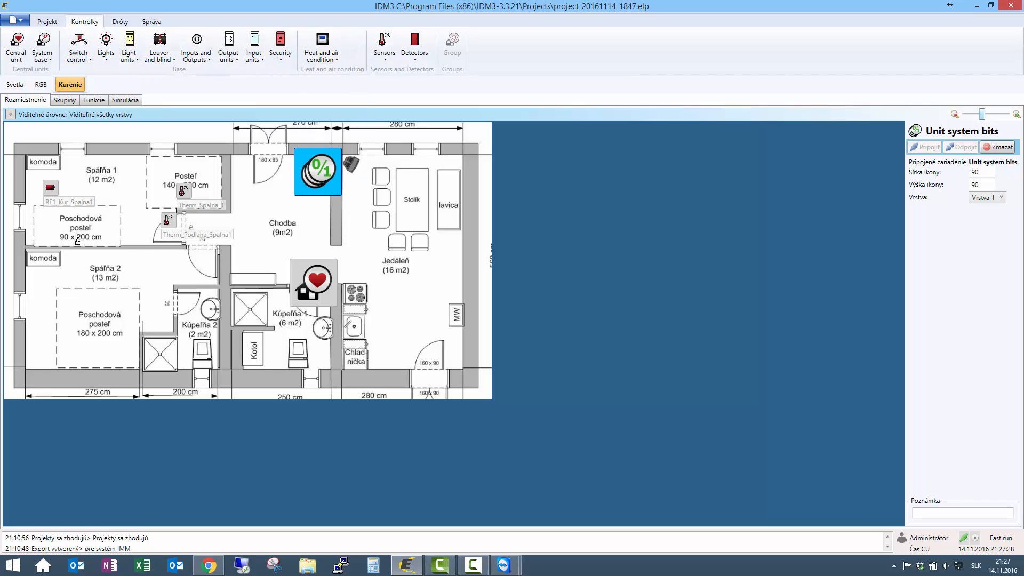
click(38, 230)
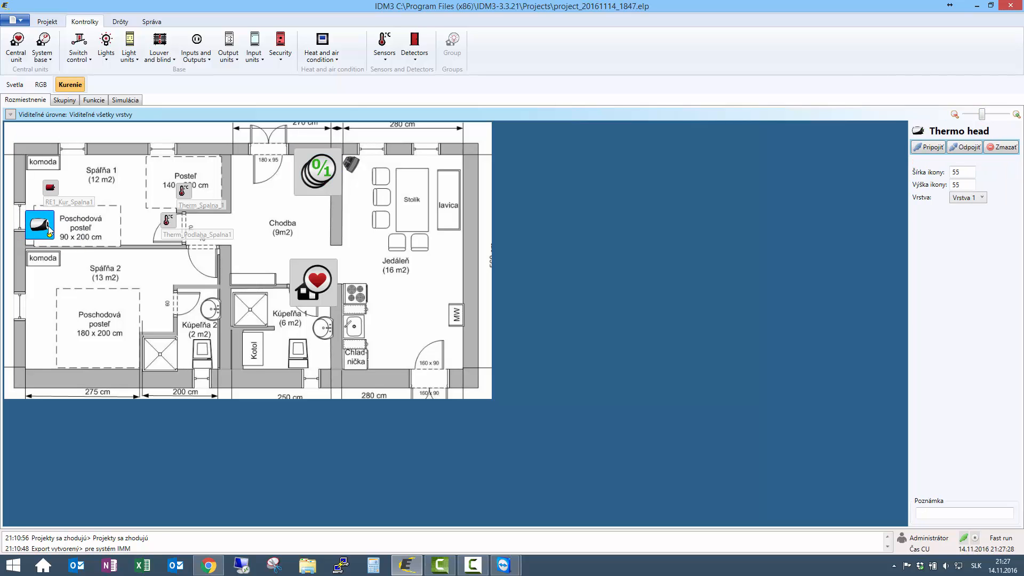
drag(48, 226, 57, 235)
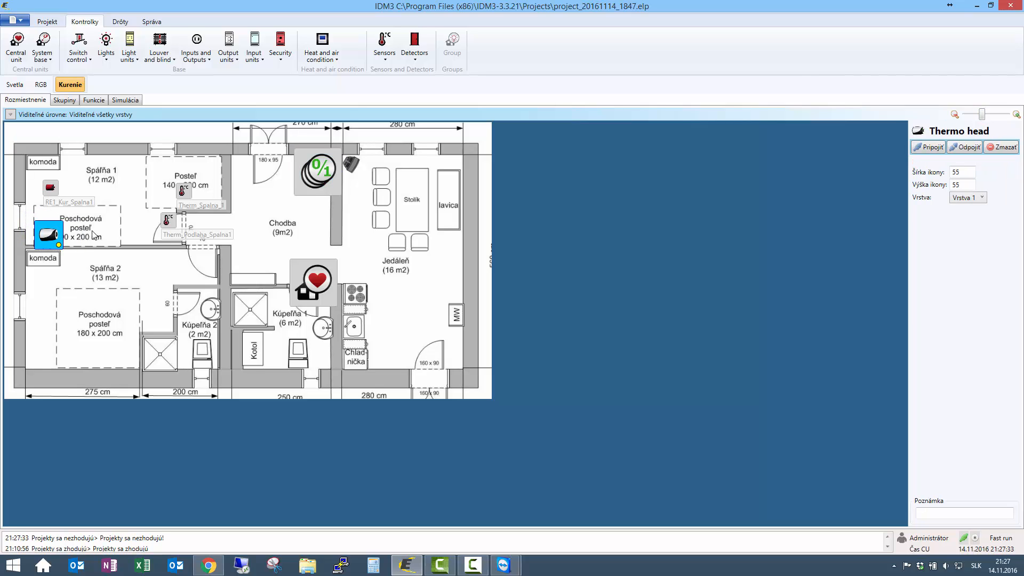
double_click(56, 229)
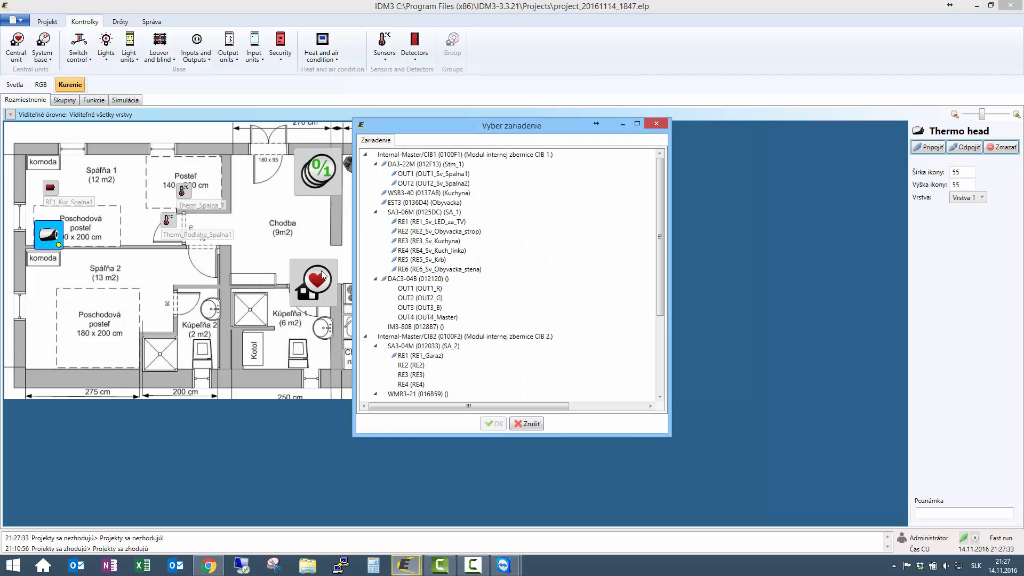
double_click(420, 365)
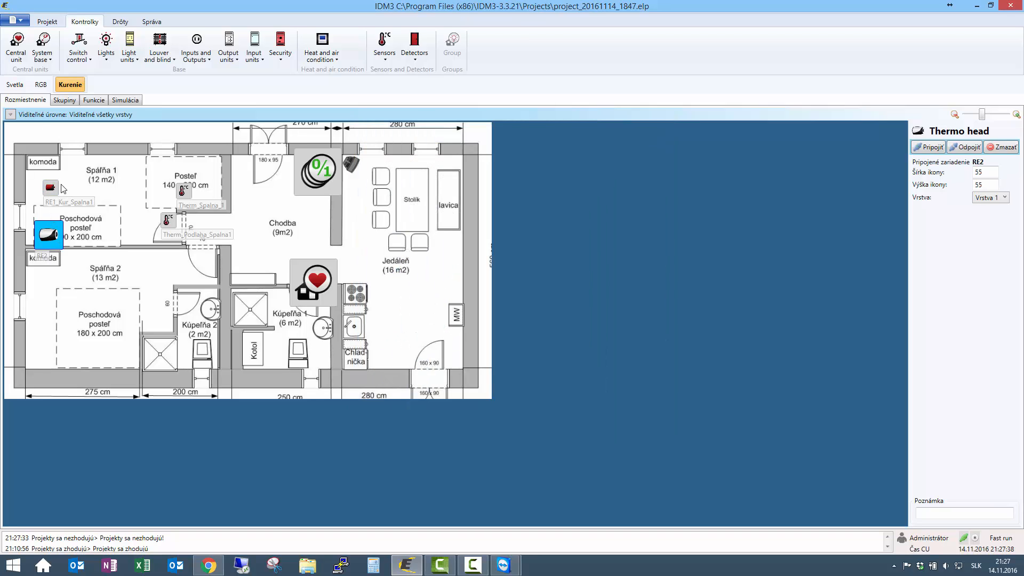
- Wire RE1_Kur_Spalna1 to the RE2 thermo head with an ON function
click(97, 100)
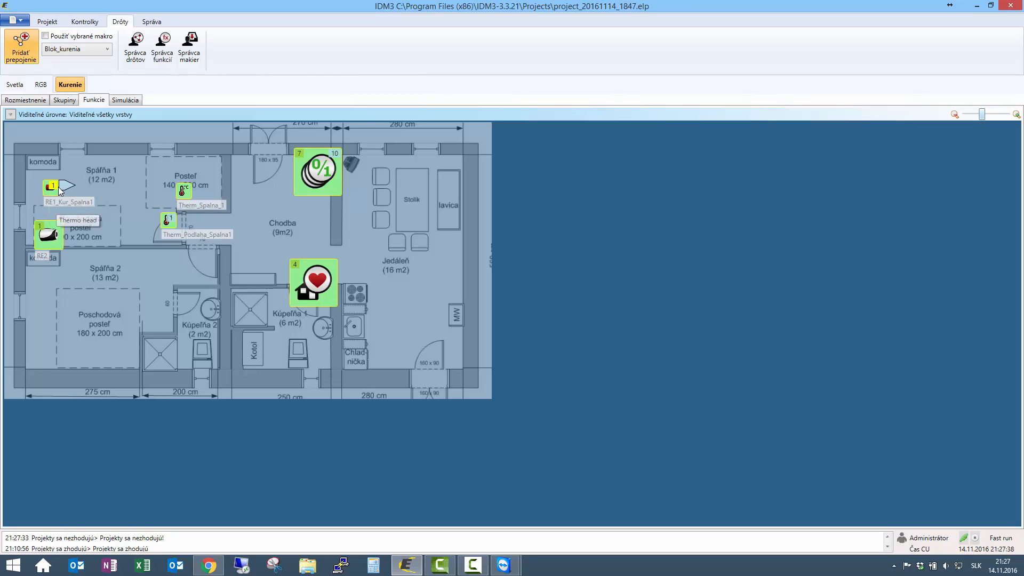
click(55, 190)
click(40, 226)
click(464, 228)
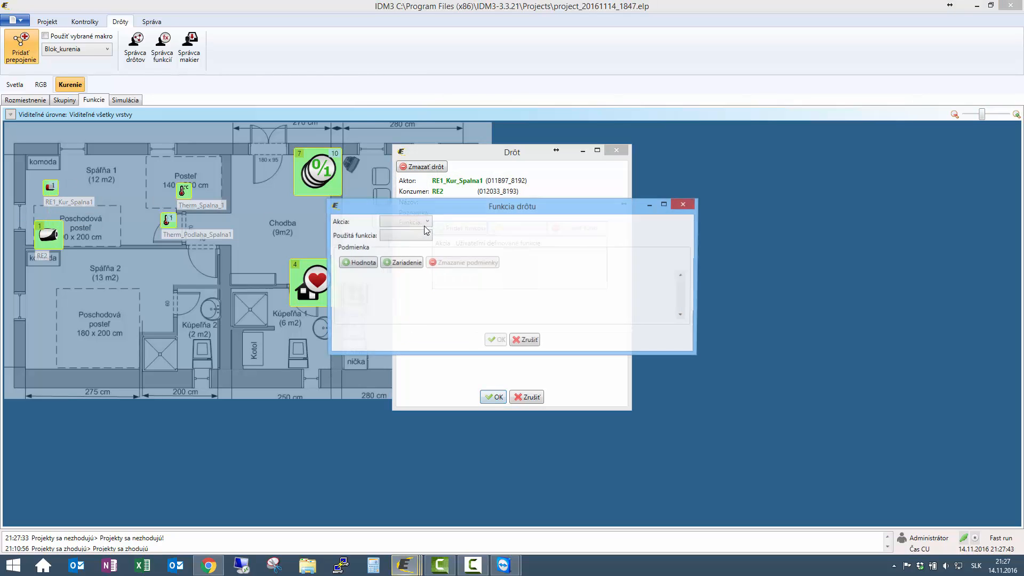
click(414, 221)
click(438, 236)
click(439, 238)
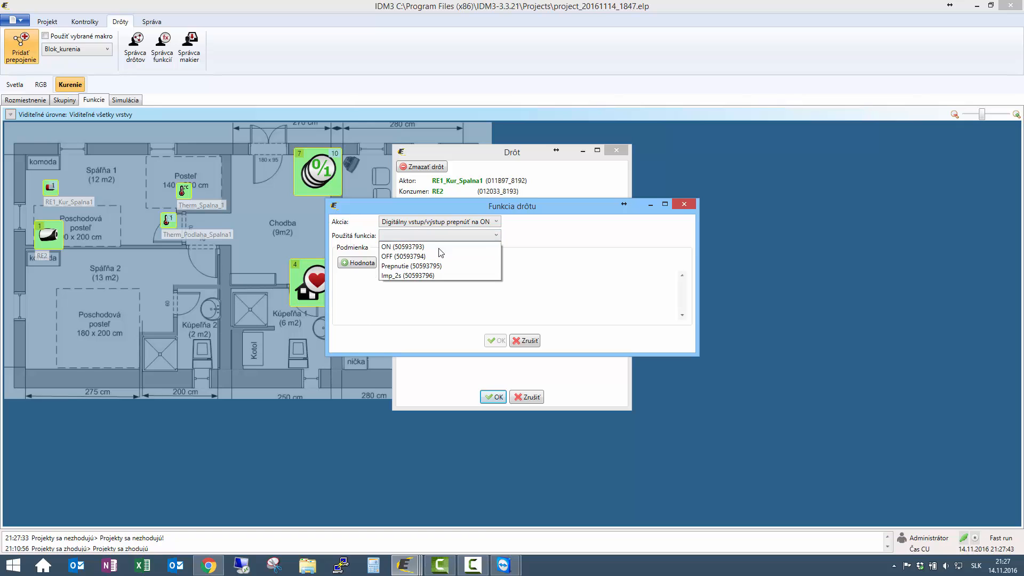
click(437, 251)
click(495, 340)
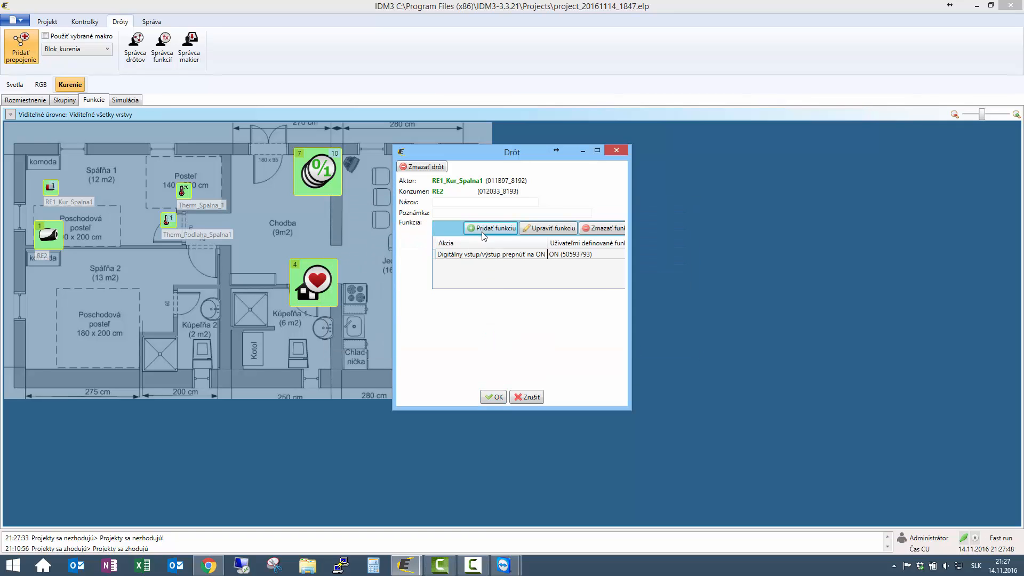
- Add an OFF function to the wire and confirm it
click(480, 229)
click(425, 221)
click(432, 243)
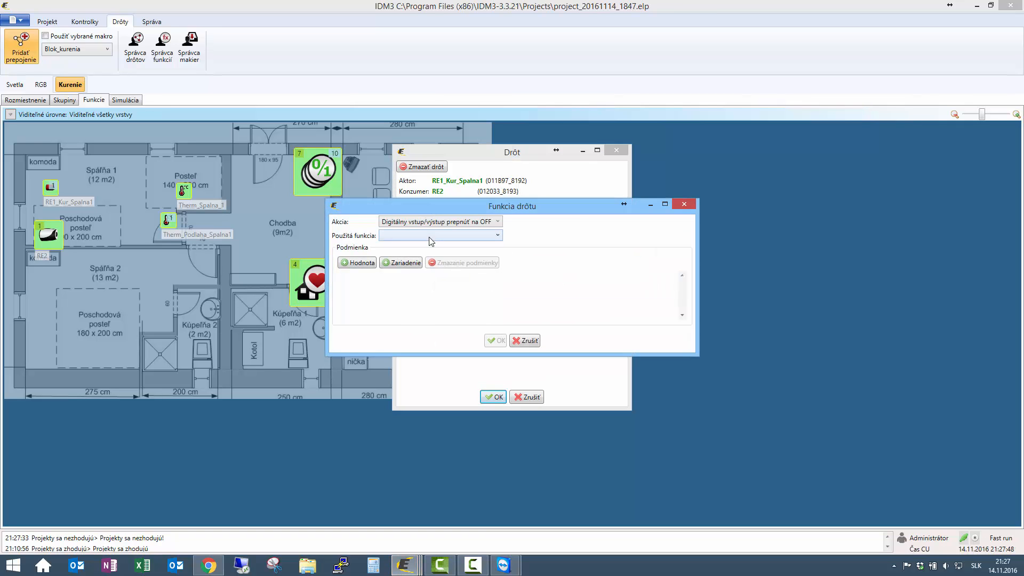
click(431, 235)
click(434, 260)
click(495, 340)
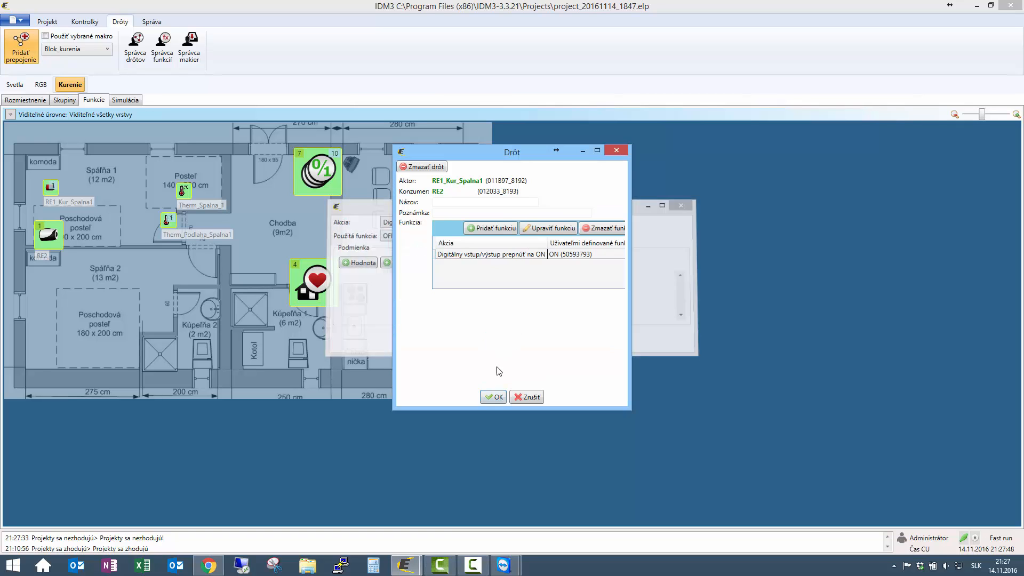
click(495, 397)
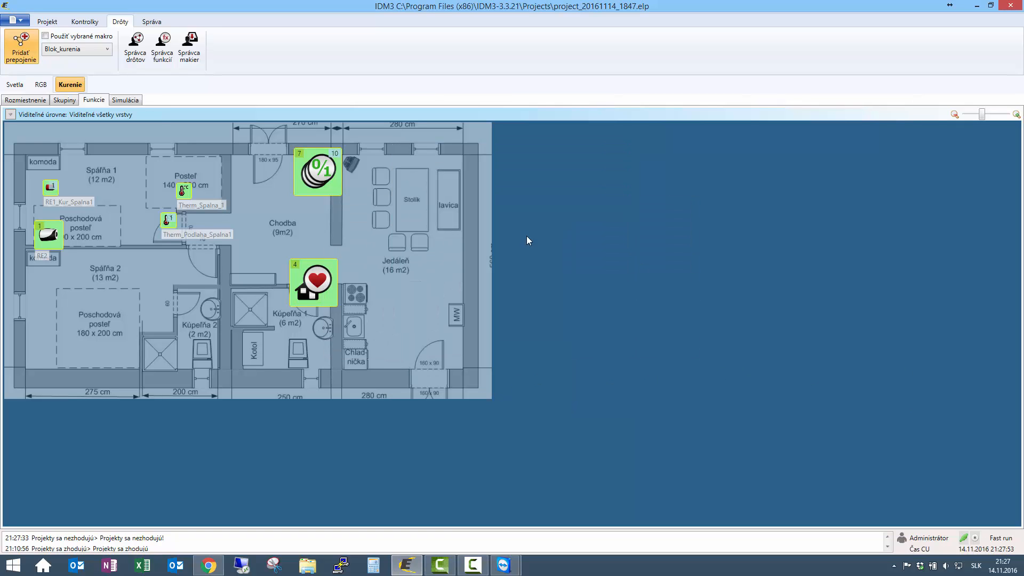
- Upload the project to the central unit, then switch V Komfort on for Spalna_1 on the phone
click(15, 21)
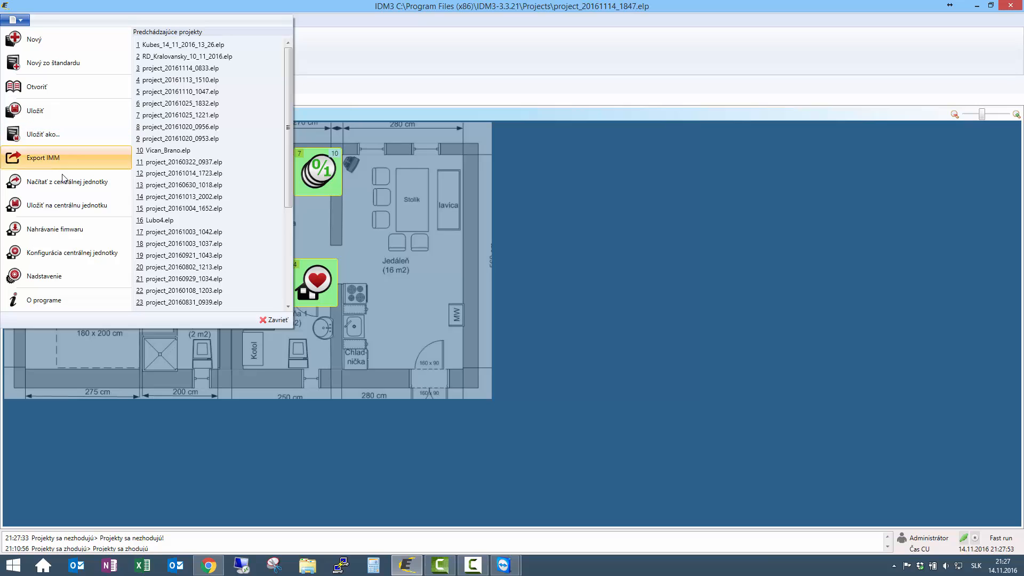
click(69, 206)
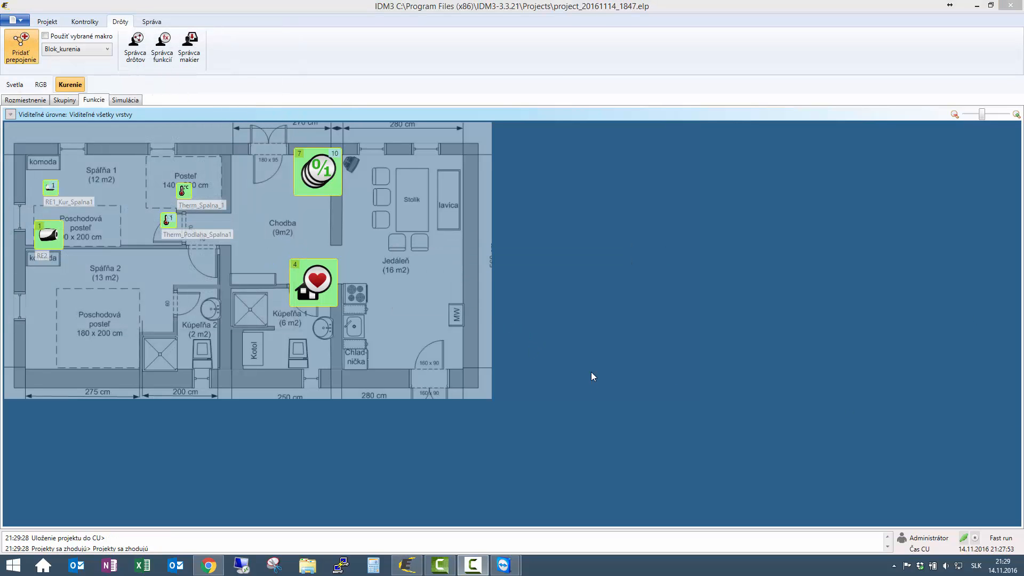
mouse_move(504, 565)
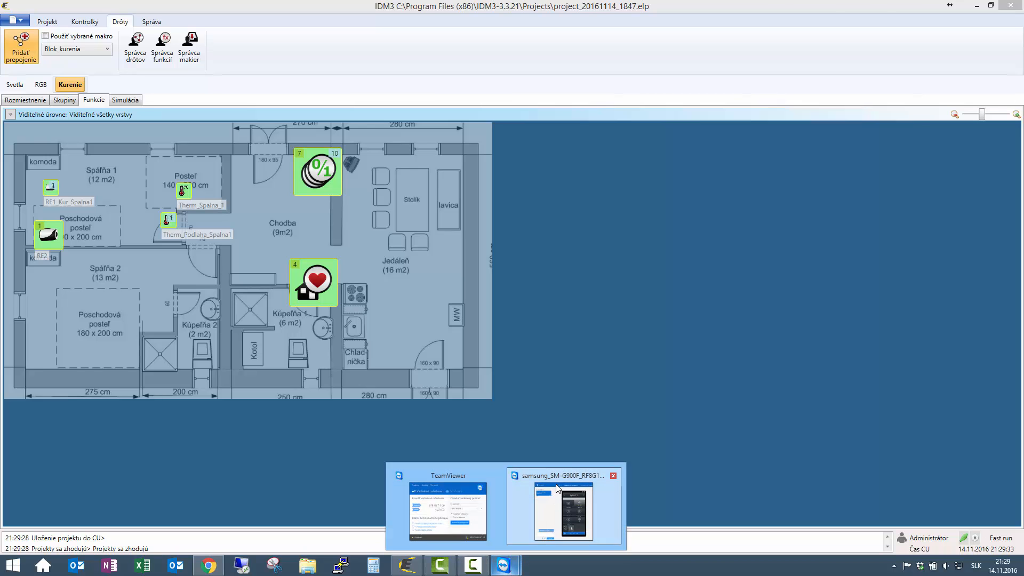
click(558, 487)
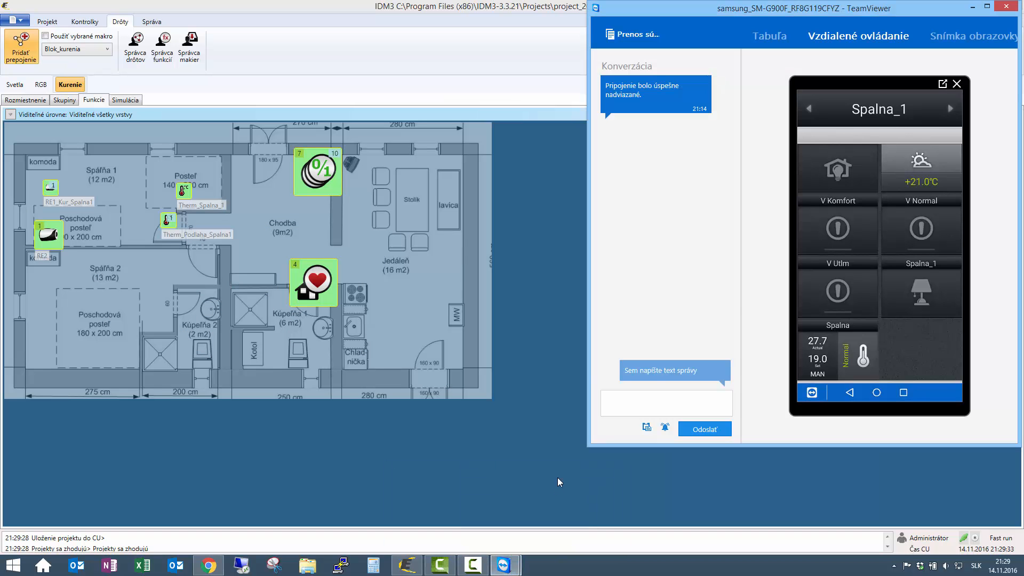
click(843, 229)
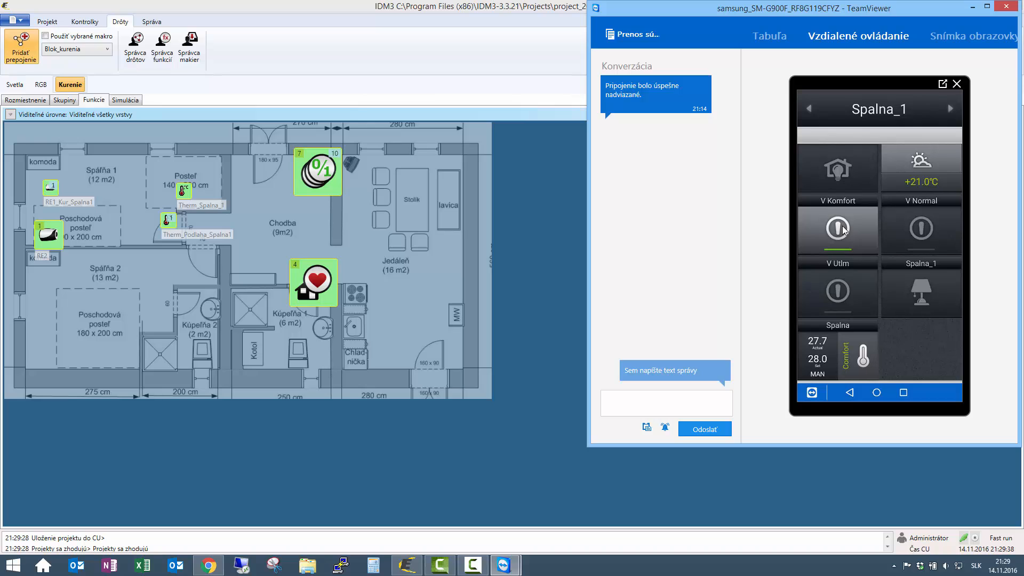